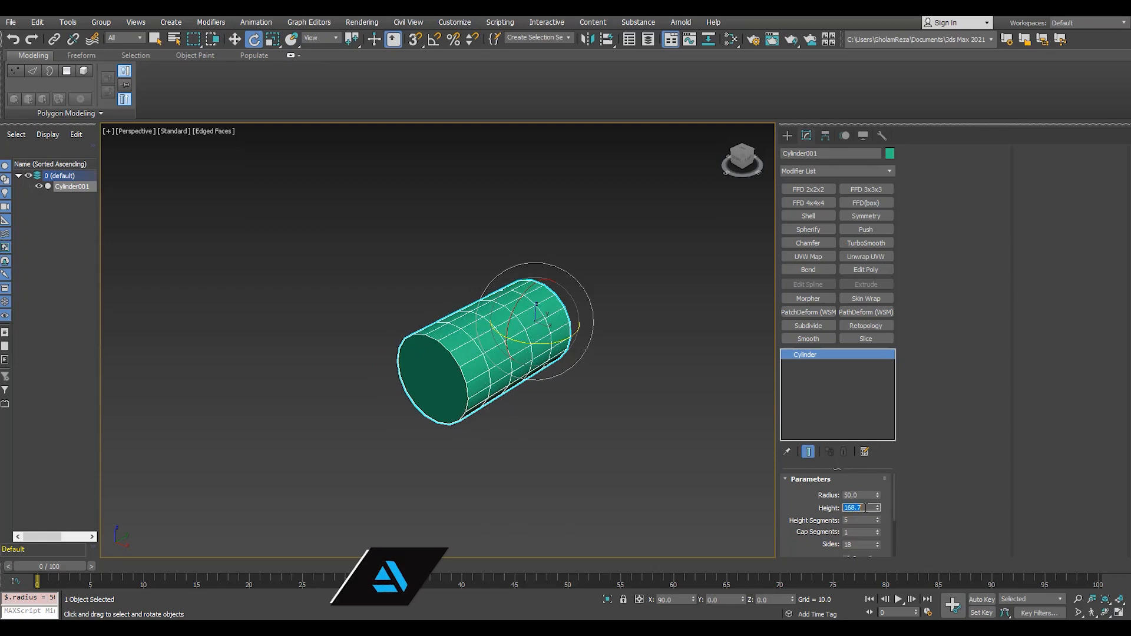
Step: Set the cylinder's height to 250, its height segments to 1 and its sides to 128
text(250)
key(Return)
scroll(619, 429, up, 3)
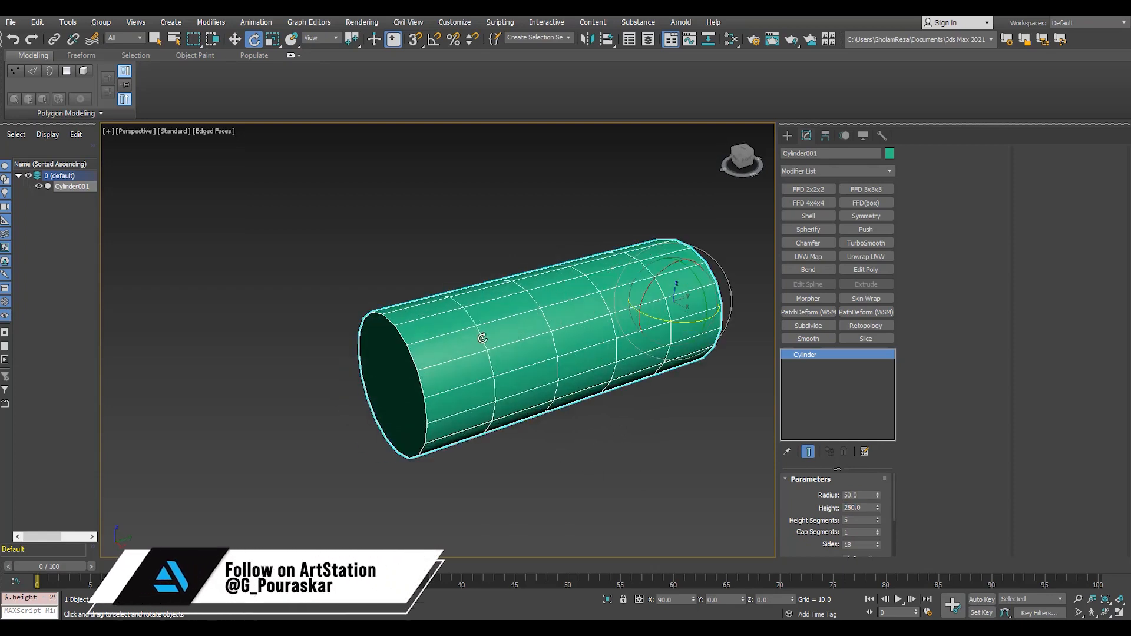
right_click(877, 516)
click(821, 514)
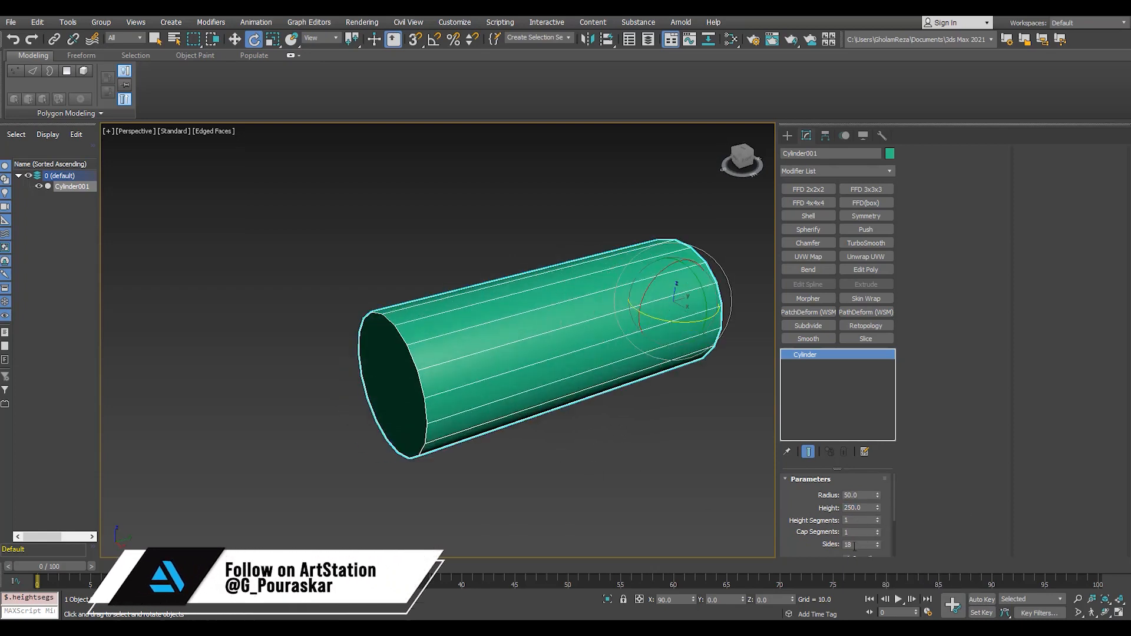
text(128)
key(Return)
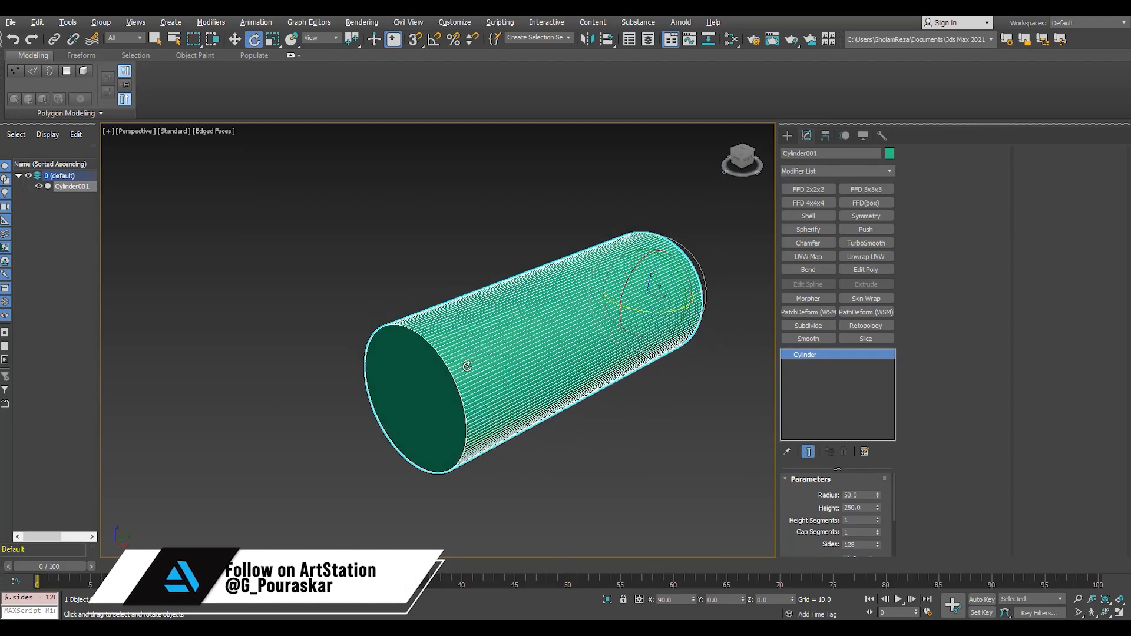
Step: Switch from the Perspective view to a maximized Front view of the cylinder
middle_drag(418, 361, 412, 358)
key(alt+w)
middle_click(596, 268)
key(alt+w)
scroll(421, 292, up, 3)
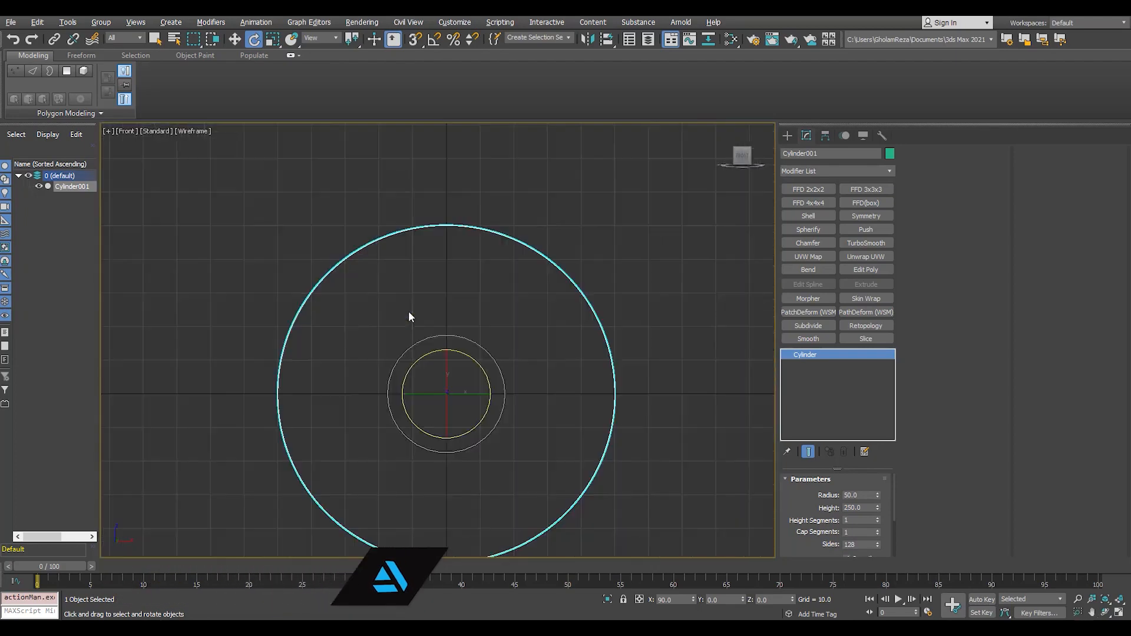
scroll(408, 310, down, 2)
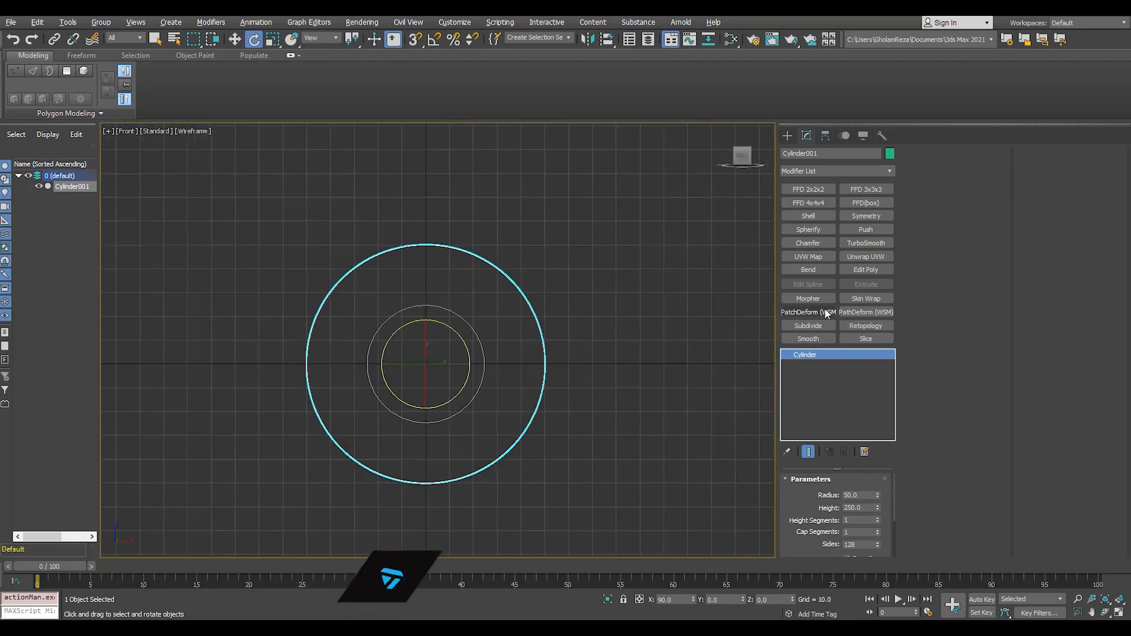
click(878, 530)
click(878, 535)
middle_drag(347, 326, 359, 326)
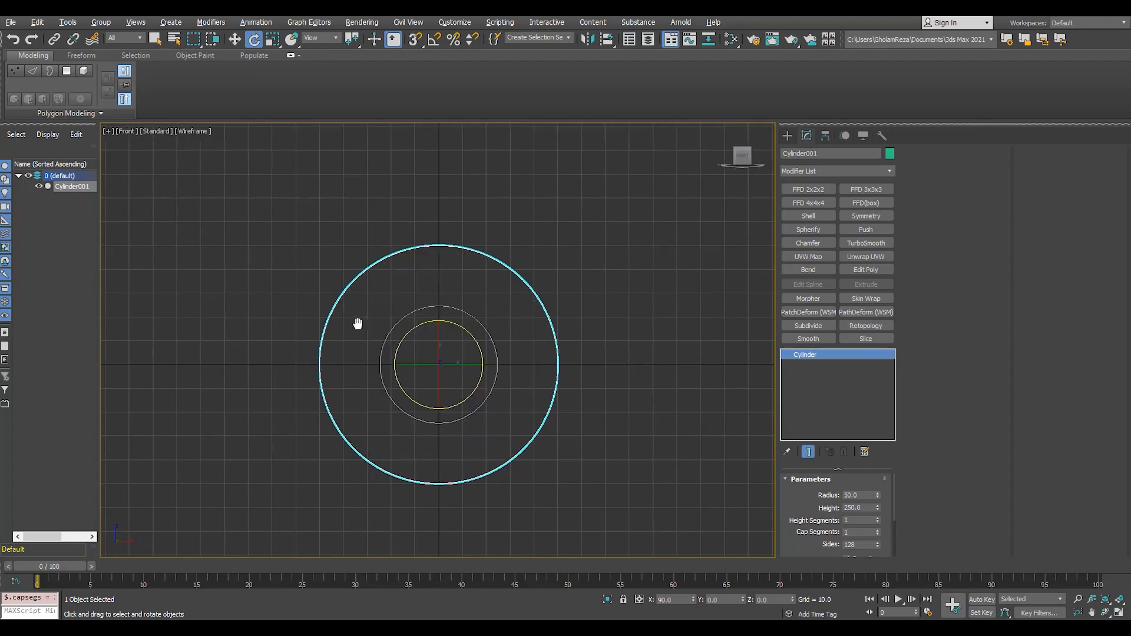
scroll(437, 323, up, 3)
click(866, 339)
scroll(437, 321, down, 3)
key(ctrl+z)
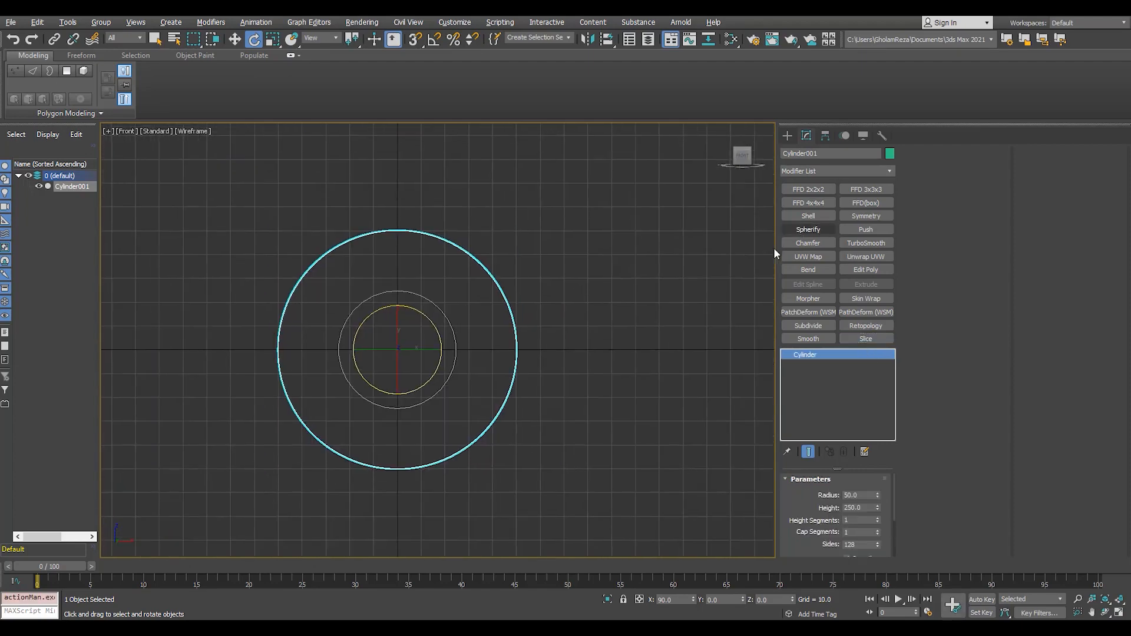
Step: Clone the cylinder in the Front view as one independent copy, offset diagonally to about X 54, Z 56
key(w)
drag(422, 330, 546, 202)
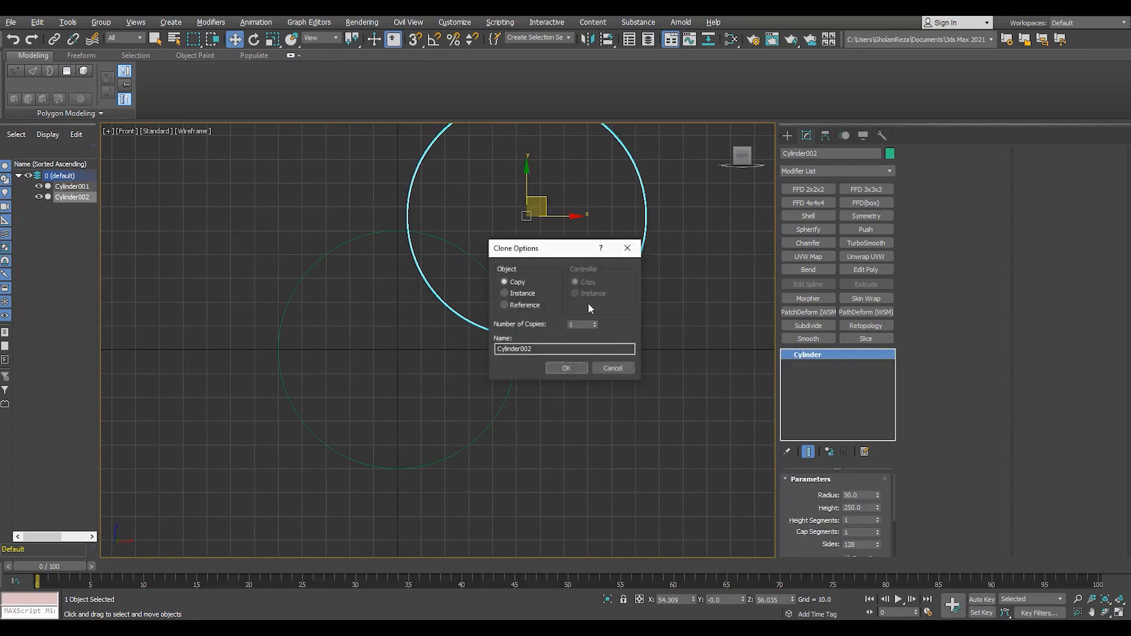
click(564, 373)
Step: Snap the copied cylinder to the grid at X 50, Z 50
scroll(462, 299, up, 2)
middle_drag(461, 299, 472, 350)
scroll(472, 350, down, 2)
key(s)
drag(575, 267, 517, 400)
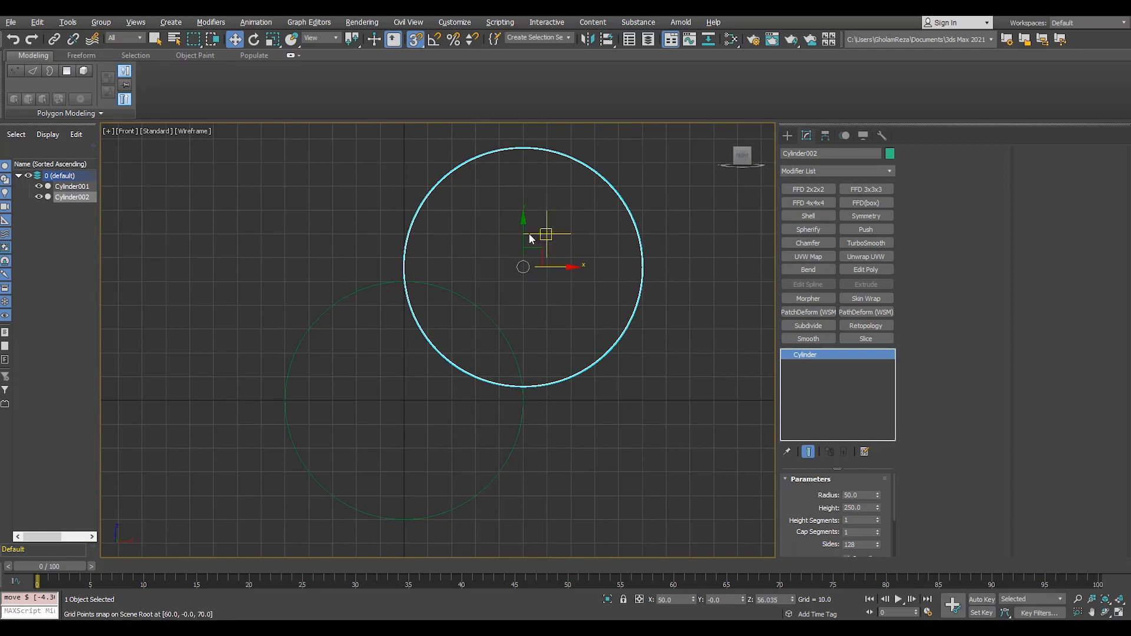
drag(516, 237, 405, 279)
Step: Reduce the copied cylinder's radius to 35 and set its sides to 64
scroll(493, 386, up, 2)
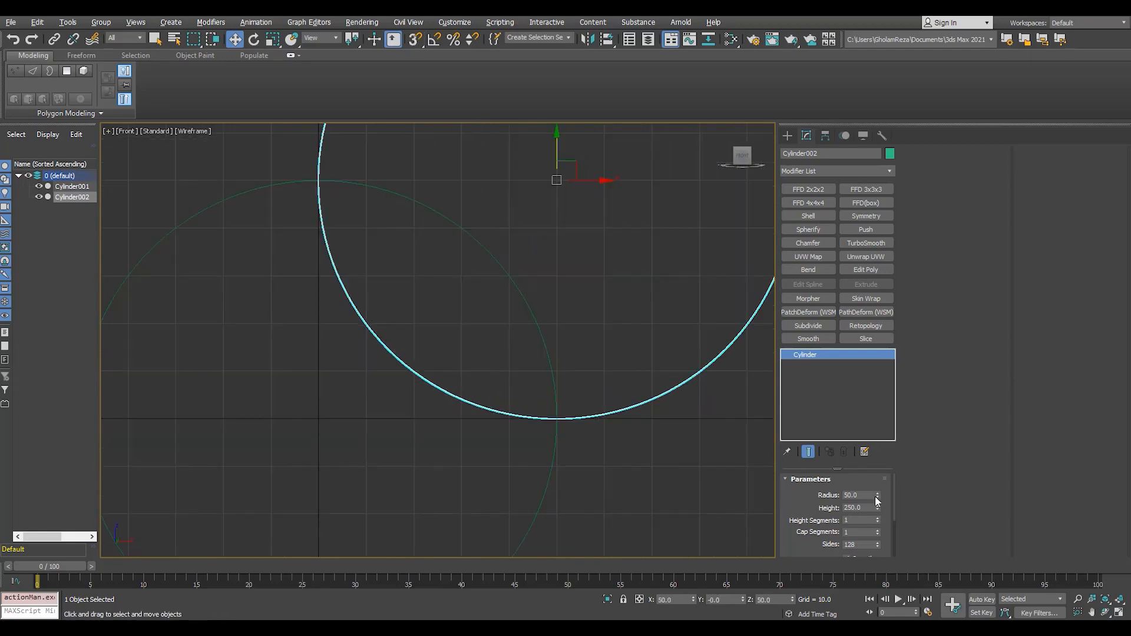
drag(878, 498, 878, 514)
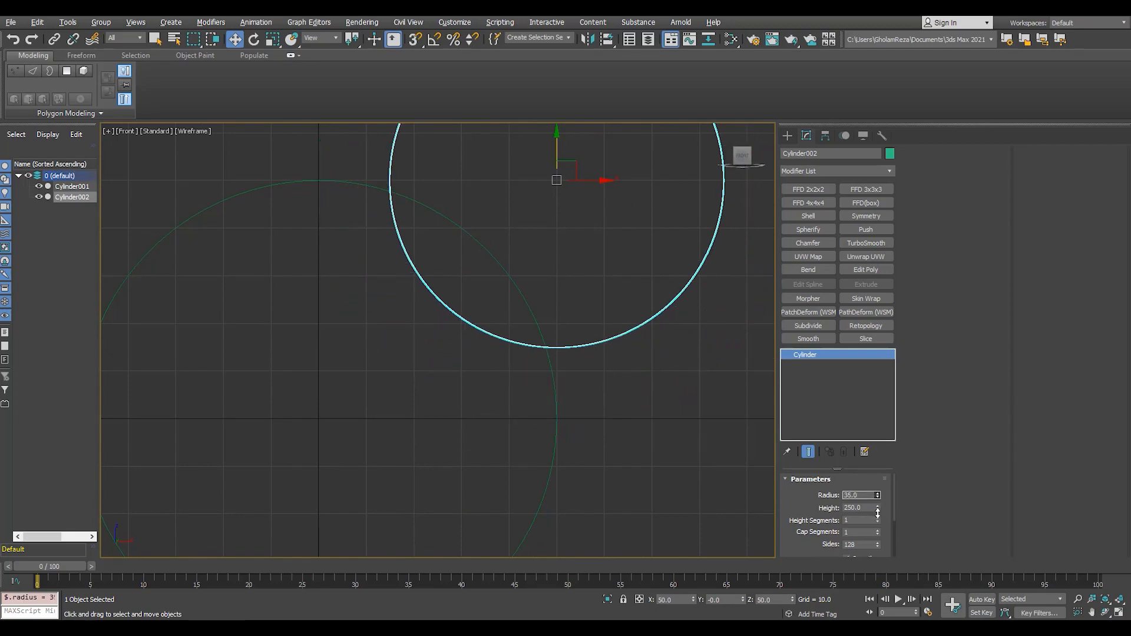
key(alt+w)
right_click(543, 507)
key(alt+w)
double_click(863, 545)
text(32)
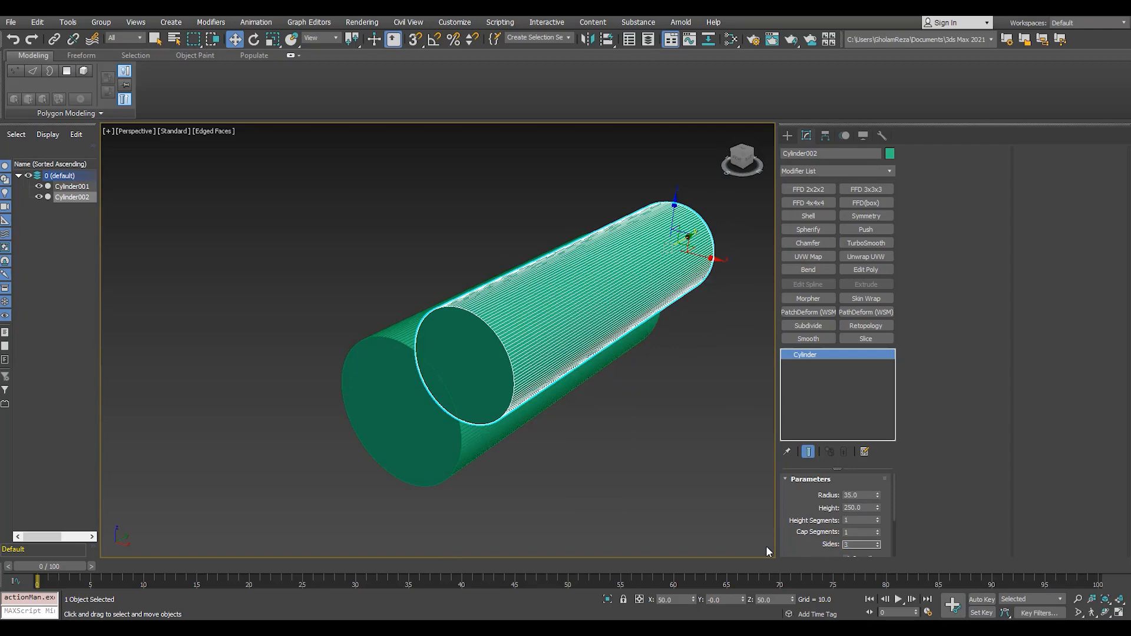
key(Return)
key(Return)
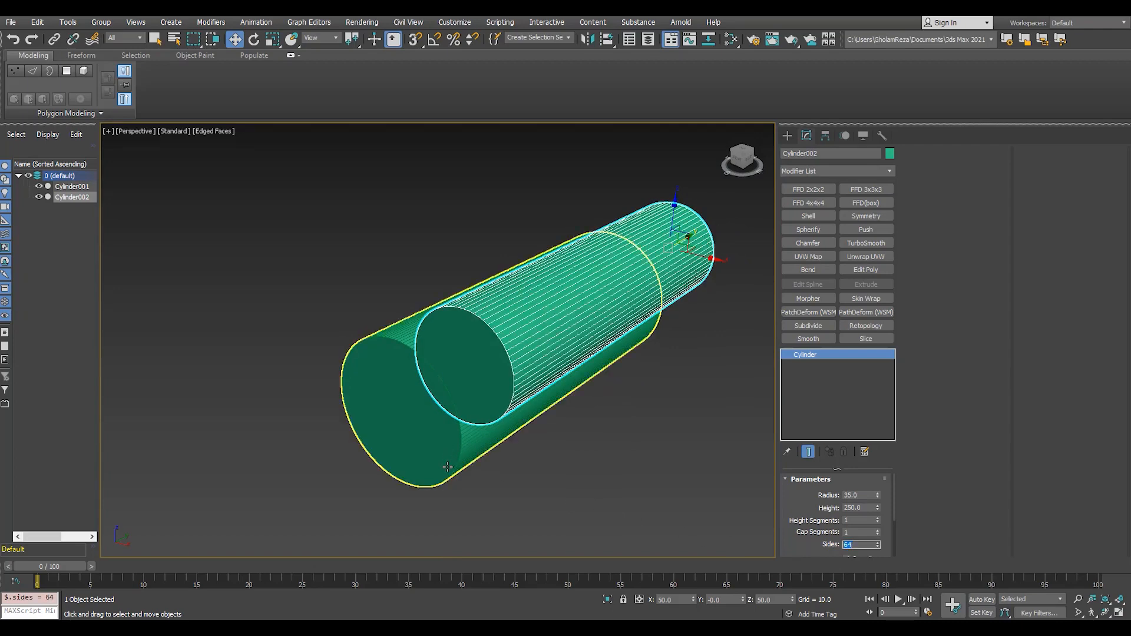
Step: Lengthen the smaller cylinder to a height of 365 and position it to extend beyond both ends of the larger one
scroll(432, 428, up, 2)
scroll(440, 412, down, 2)
alt+middle_drag(530, 380, 443, 402)
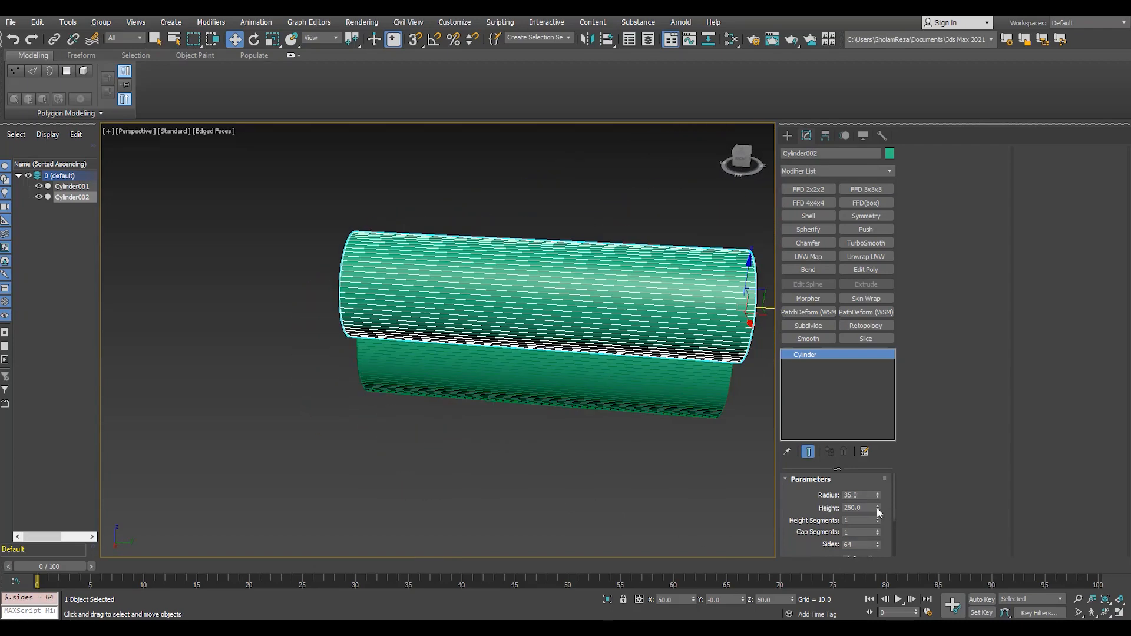
drag(878, 508, 875, 483)
middle_drag(769, 347, 389, 366)
Step: Subtract the smaller cylinder from the larger one with ProBoolean, picking it as an instance
click(284, 406)
middle_drag(373, 407, 457, 378)
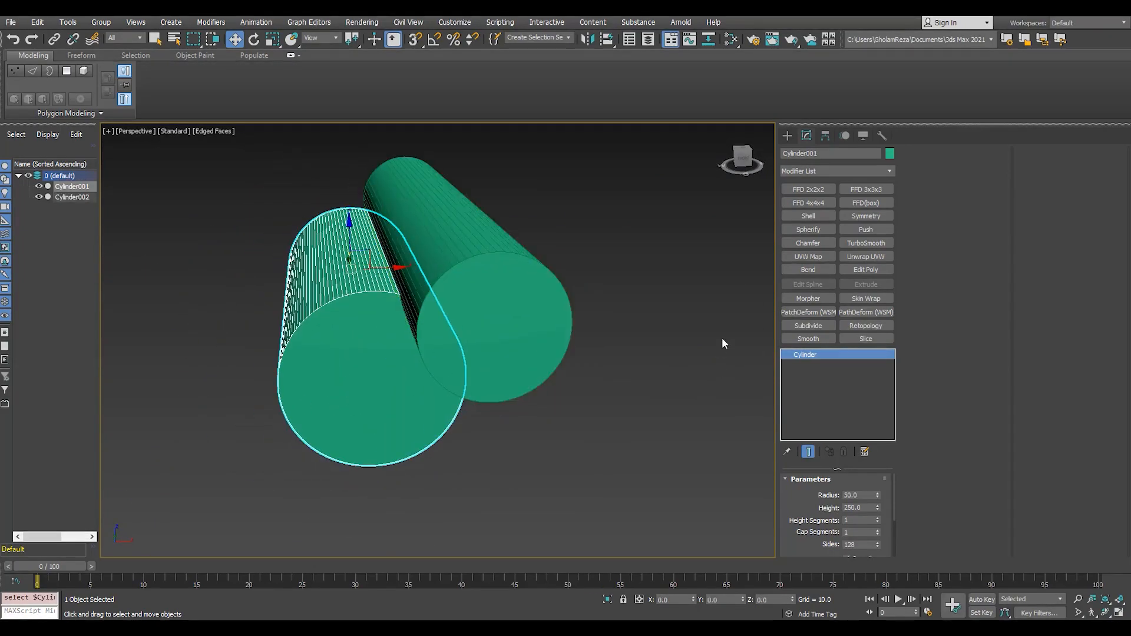
click(787, 137)
click(837, 169)
click(831, 200)
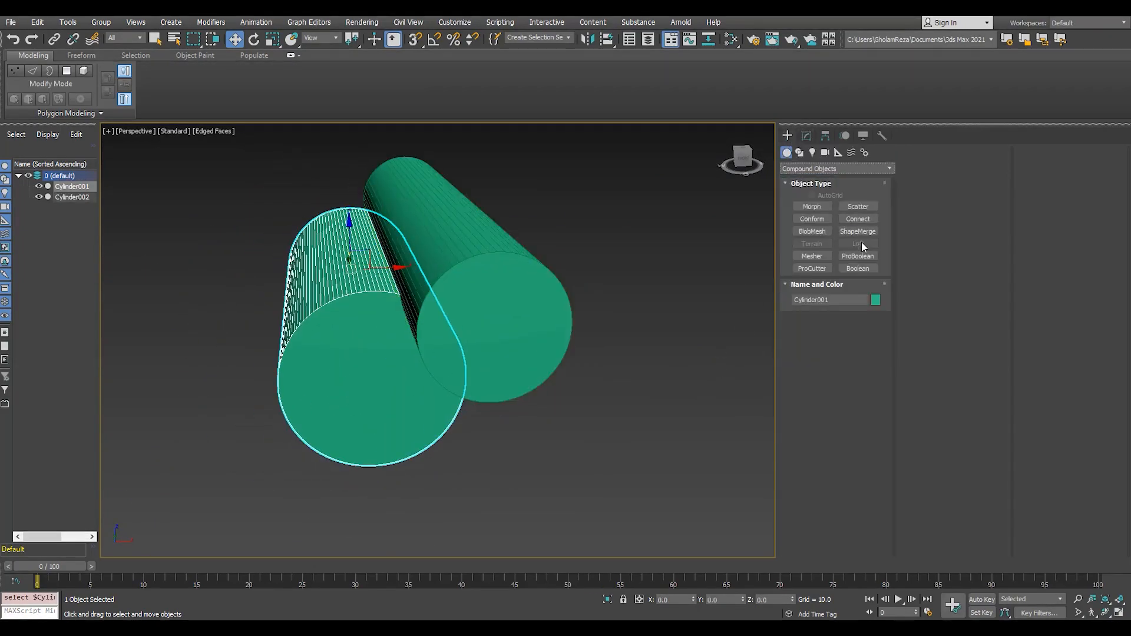
click(858, 256)
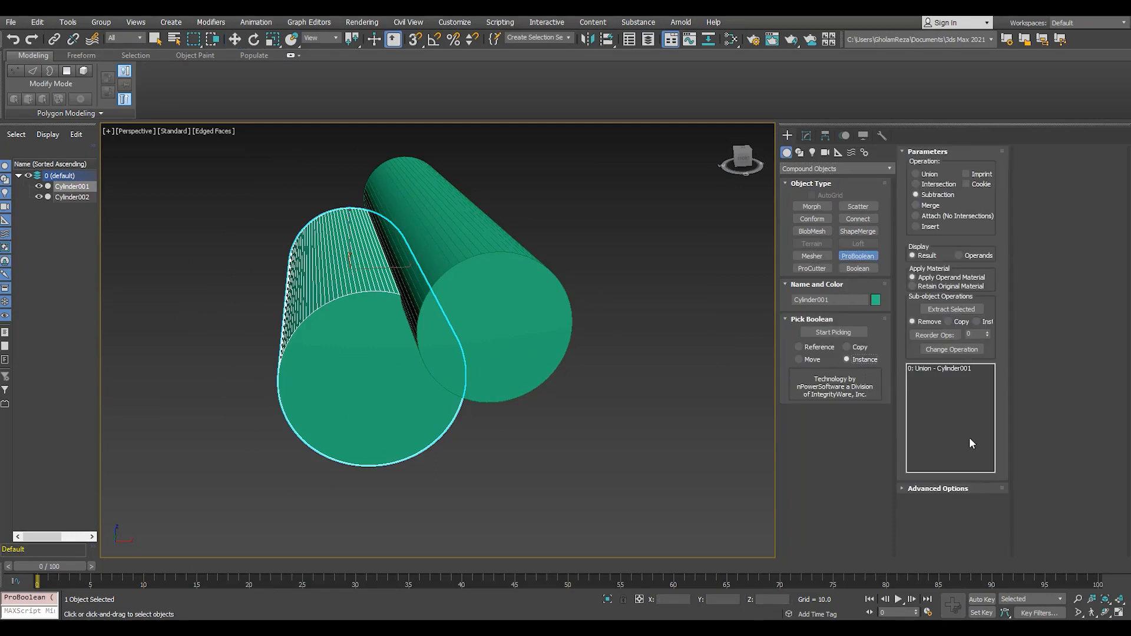
click(966, 489)
click(848, 331)
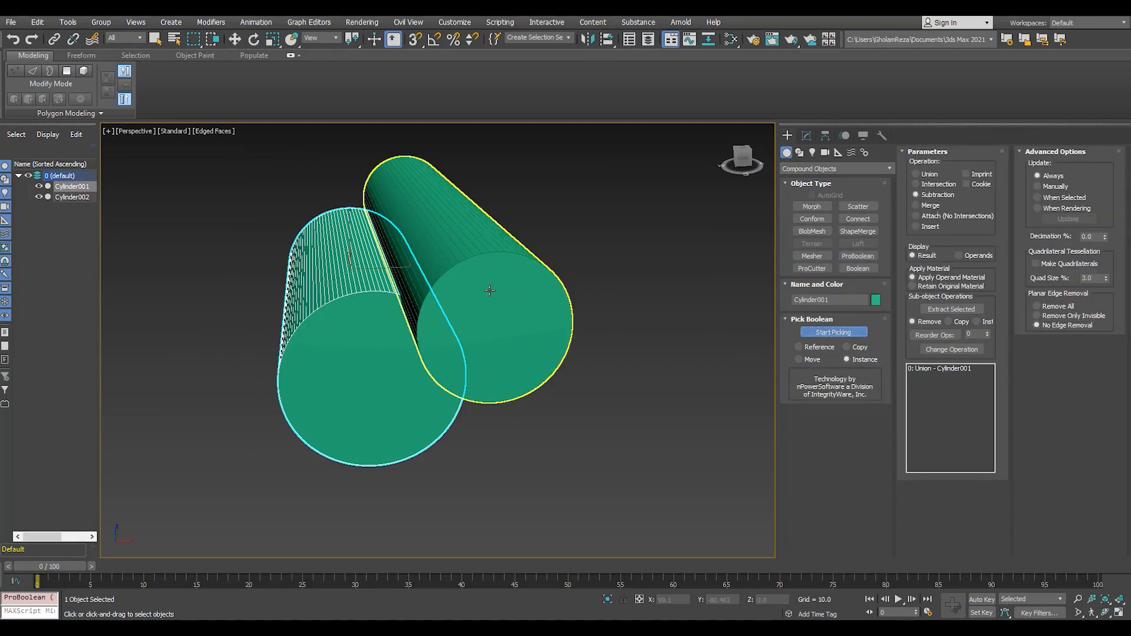
click(491, 288)
key(w)
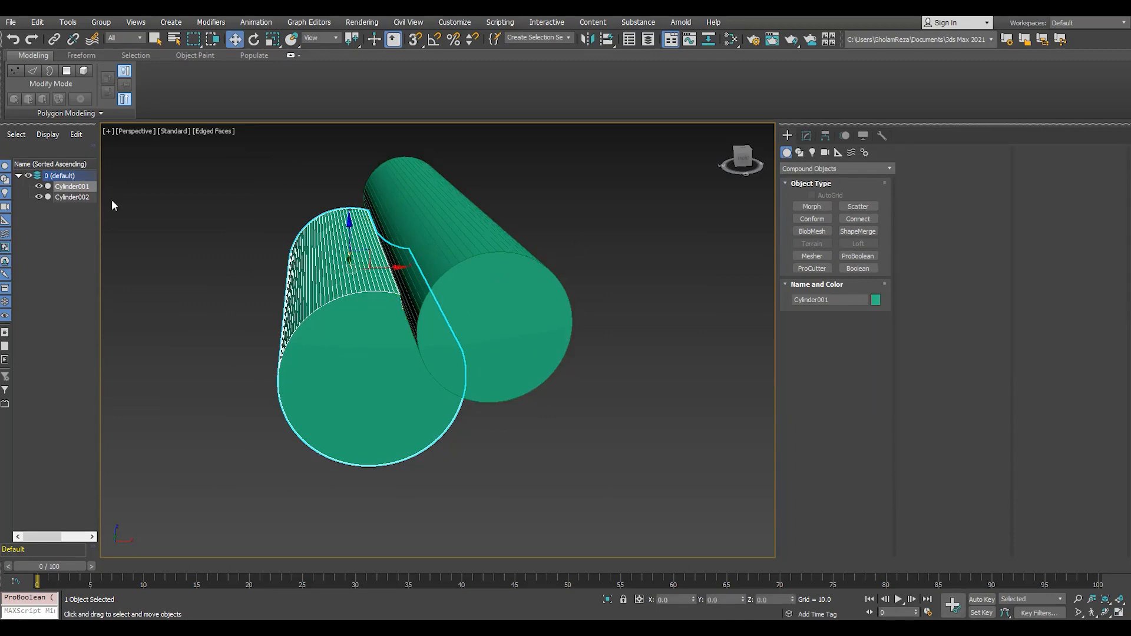
Step: Temporarily hide the cutting cylinder and examine the groove cut along the larger cylinder
click(39, 197)
alt+middle_drag(377, 397, 353, 358)
scroll(392, 304, up, 3)
key(F4)
alt+middle_drag(393, 304, 347, 312)
click(39, 197)
Step: Clone the cutting cylinder as a copy rotated into a vertical orientation
click(73, 196)
scroll(367, 316, down, 3)
key(e)
shift+drag(541, 191, 532, 254)
click(613, 366)
click(555, 370)
Step: In the Top view, move the vertical cylinder along Y to about -184, near the far end of the body
key(alt+w)
middle_click(384, 236)
key(alt+w)
scroll(385, 236, down, 4)
key(w)
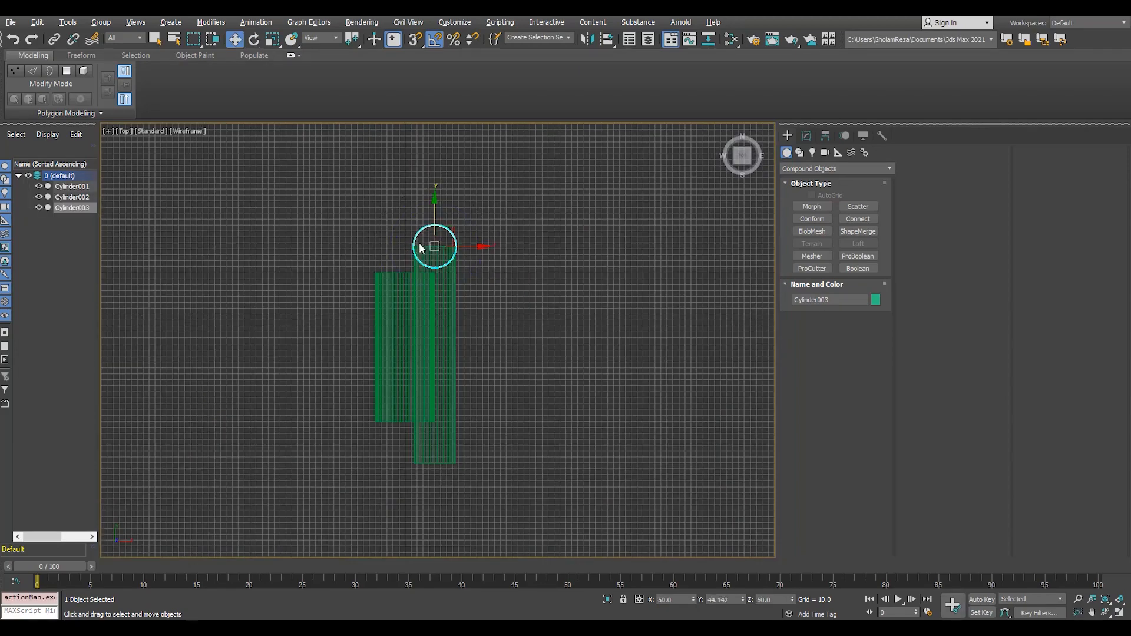
scroll(447, 348, up, 5)
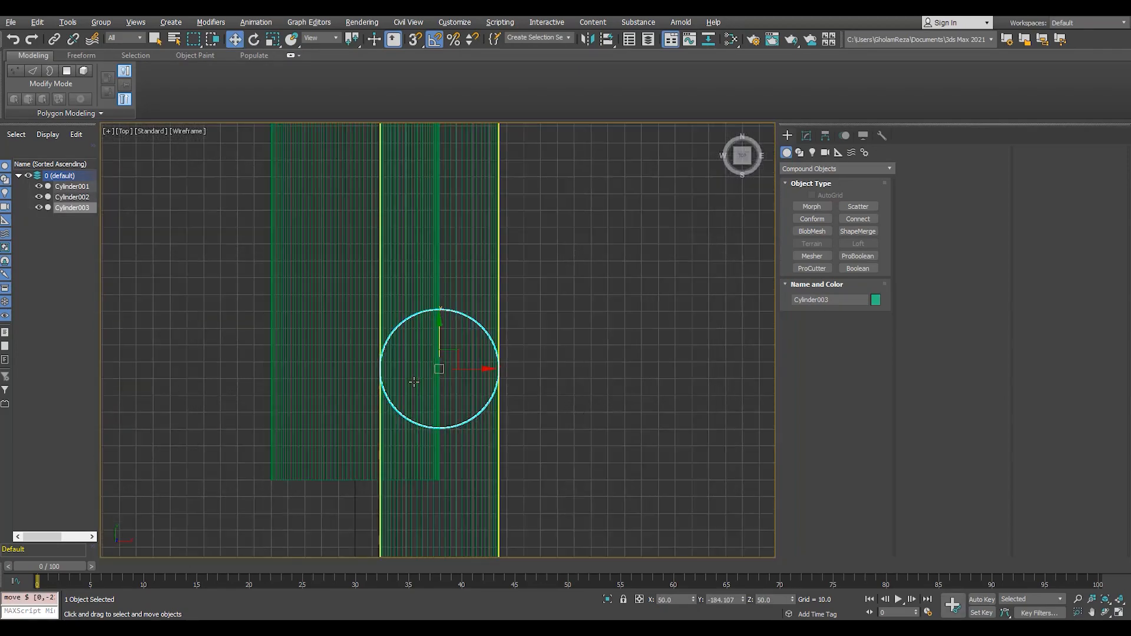
Step: Hide the horizontal cutting cylinder and display the Top view shaded
key(F3)
key(F3)
scroll(416, 412, up, 2)
middle_drag(416, 412, 428, 360)
key(F3)
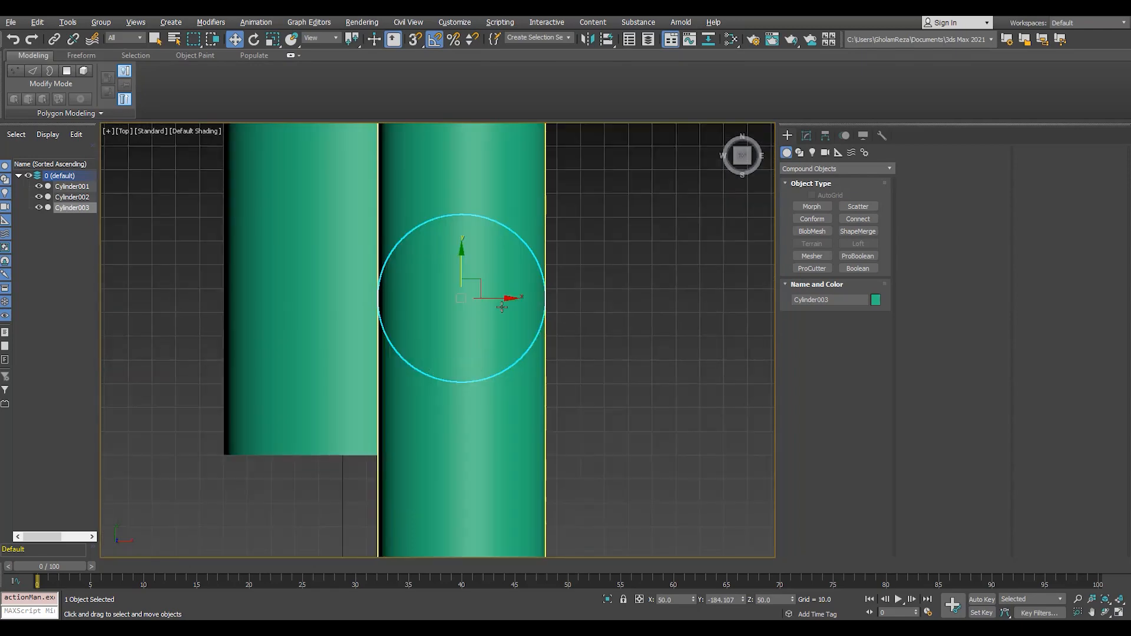
key(F3)
drag(506, 298, 522, 298)
click(61, 206)
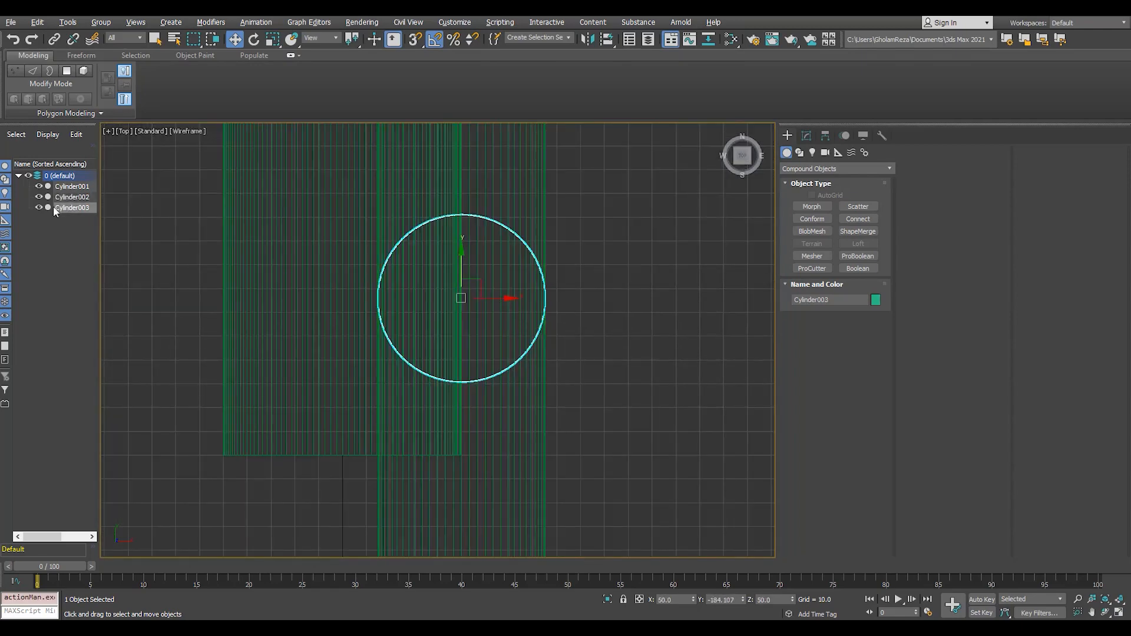
click(39, 196)
scroll(412, 328, up, 2)
key(F3)
Step: Set the vertical cylinder's radius to 30, show edged faces and shift the cylinder to about Y -194
click(807, 135)
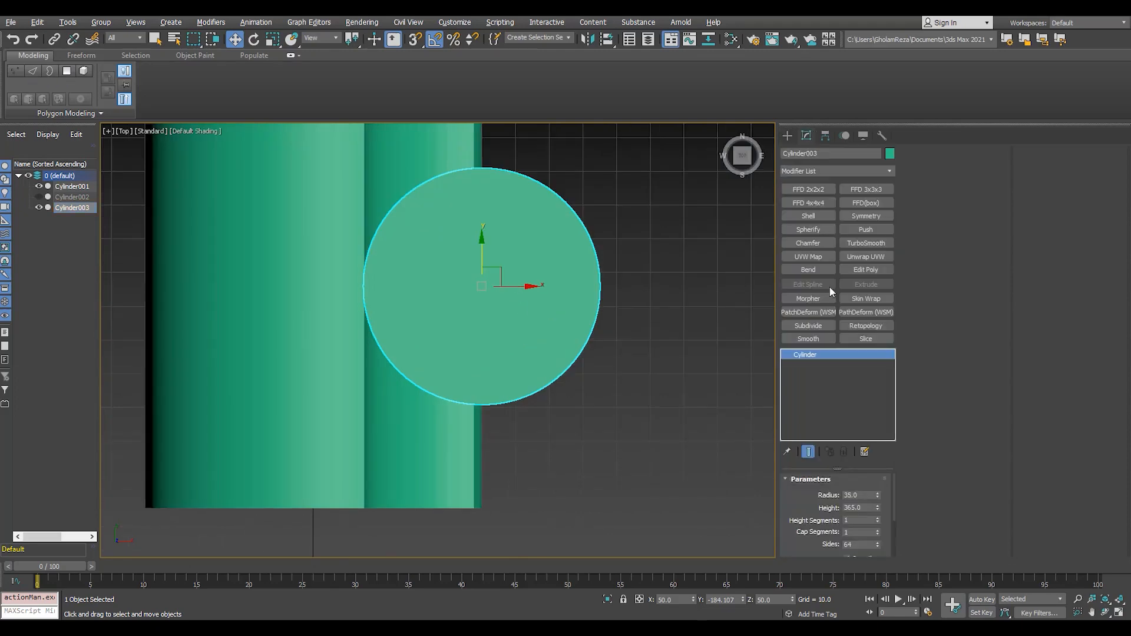
drag(878, 495, 880, 501)
text(30)
key(Return)
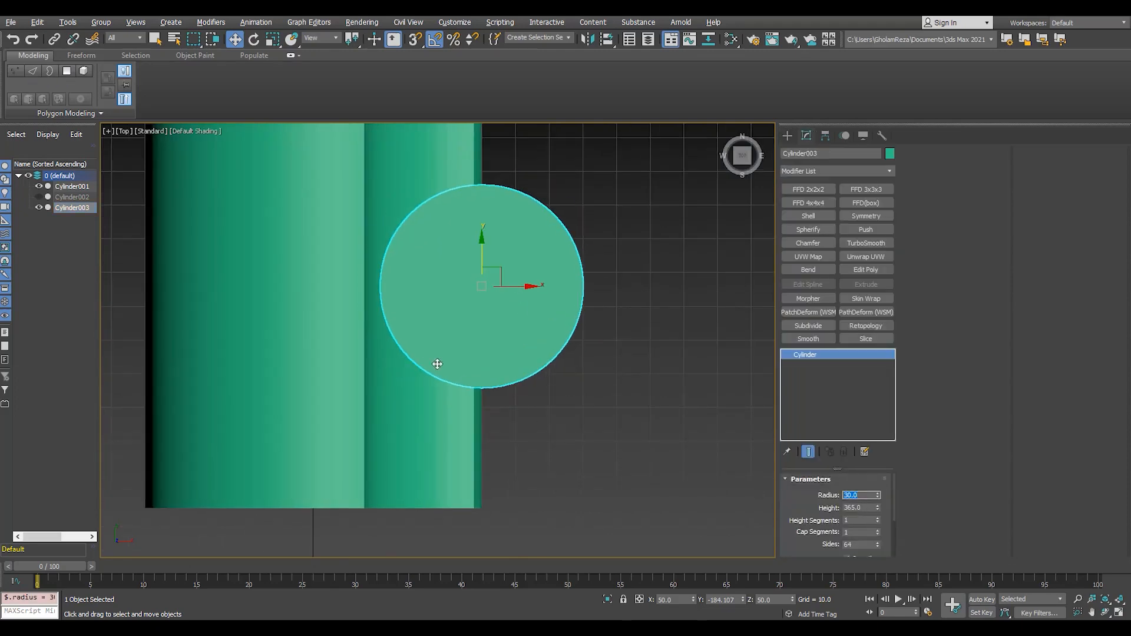
scroll(436, 363, down, 5)
key(F4)
scroll(465, 373, up, 2)
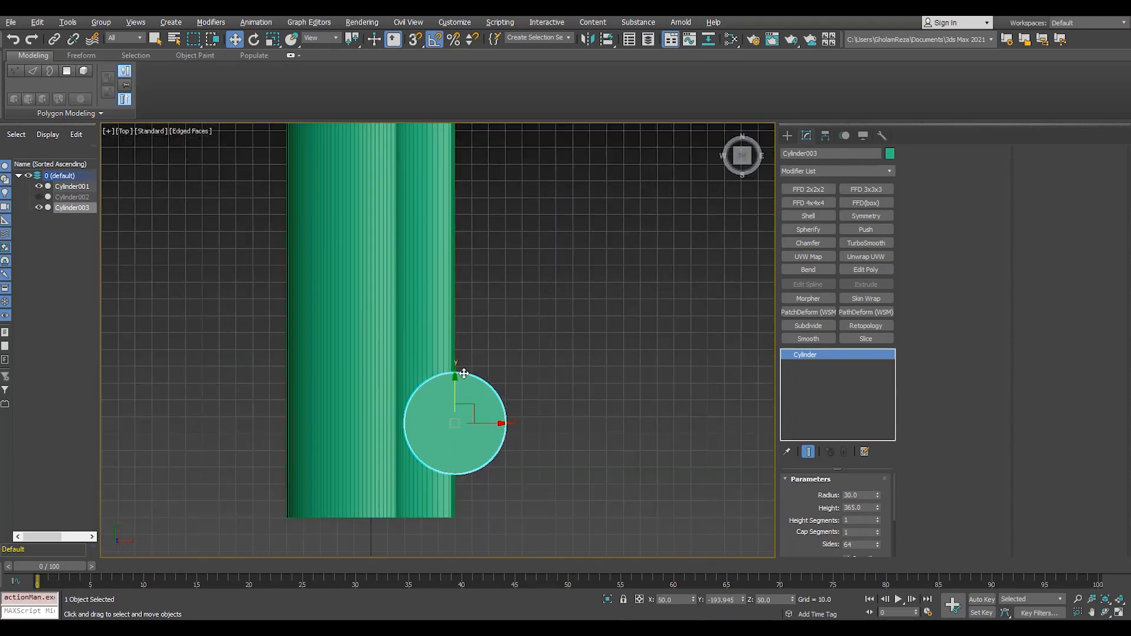
Step: Clone the vertical cylinder along Y as two evenly spaced copies, the last at about Y -36
scroll(456, 398, down, 2)
shift+drag(457, 439, 457, 345)
click(566, 369)
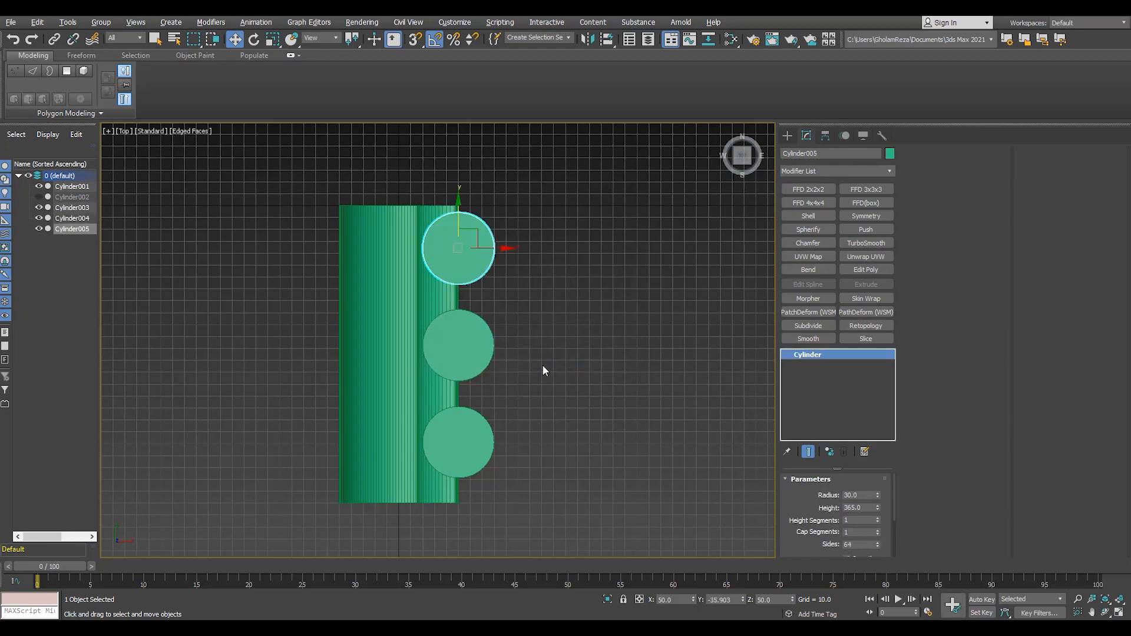
Step: Select all three vertical cylinders and centre them along the body's length using vertex and midpoint snapping
ctrl+click(478, 338)
ctrl+click(475, 431)
drag(459, 321, 394, 354)
key(s)
right_click(415, 40)
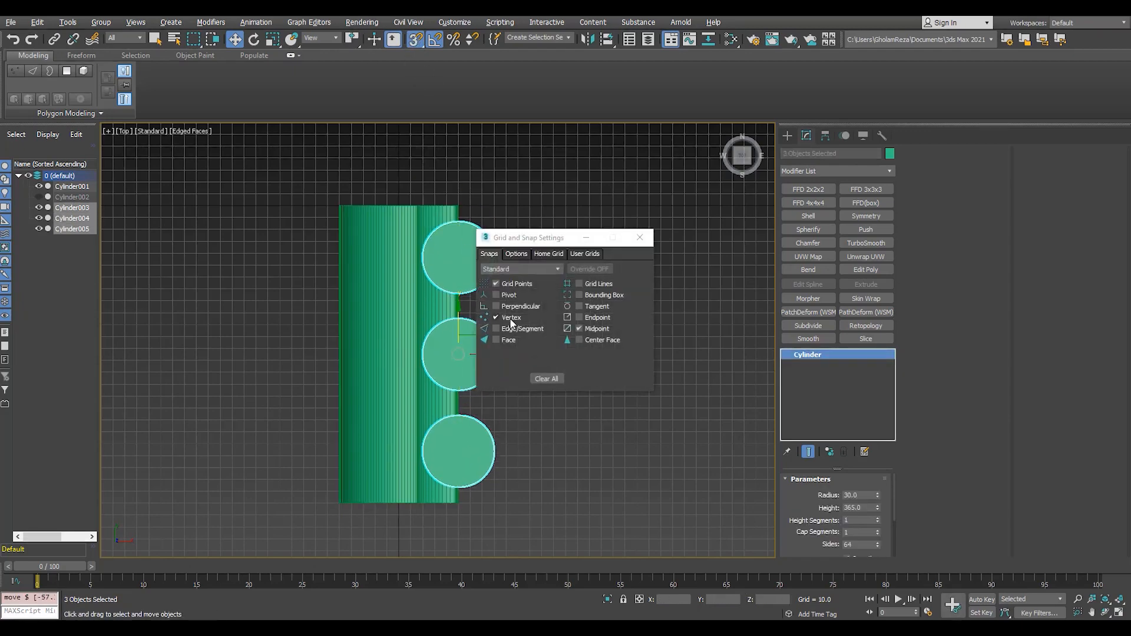
click(640, 237)
drag(459, 325, 413, 348)
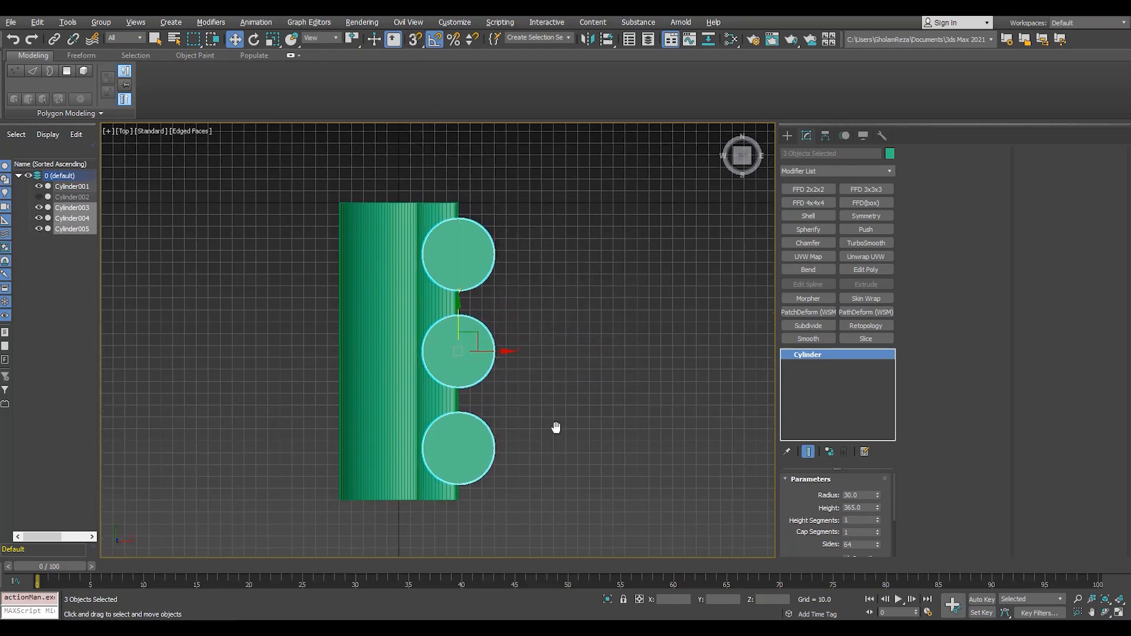
Step: In the Perspective view, subtract the three vertical cylinders from the main body with ProBoolean
key(alt+w)
key(alt+w)
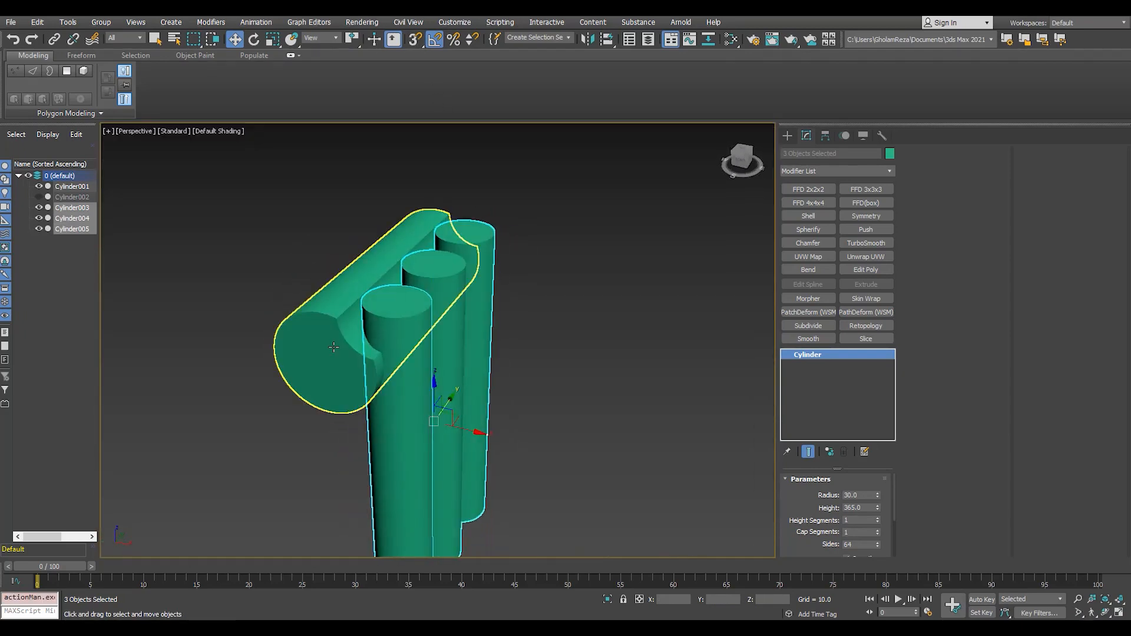
scroll(336, 349, up, 2)
mouse_move(355, 382)
middle_down()
mouse_move(359, 394)
mouse_move(377, 380)
mouse_move(360, 395)
middle_up()
click(360, 396)
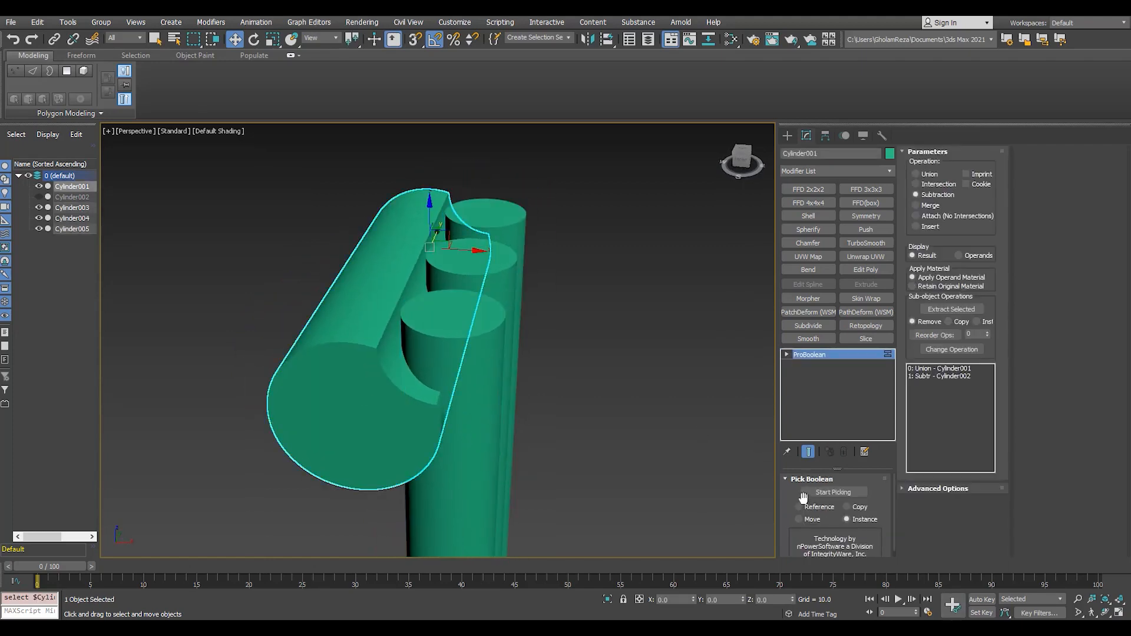
Step: Hide the three vertical cutting cylinders and view the scalloped cuts in the body
click(39, 207)
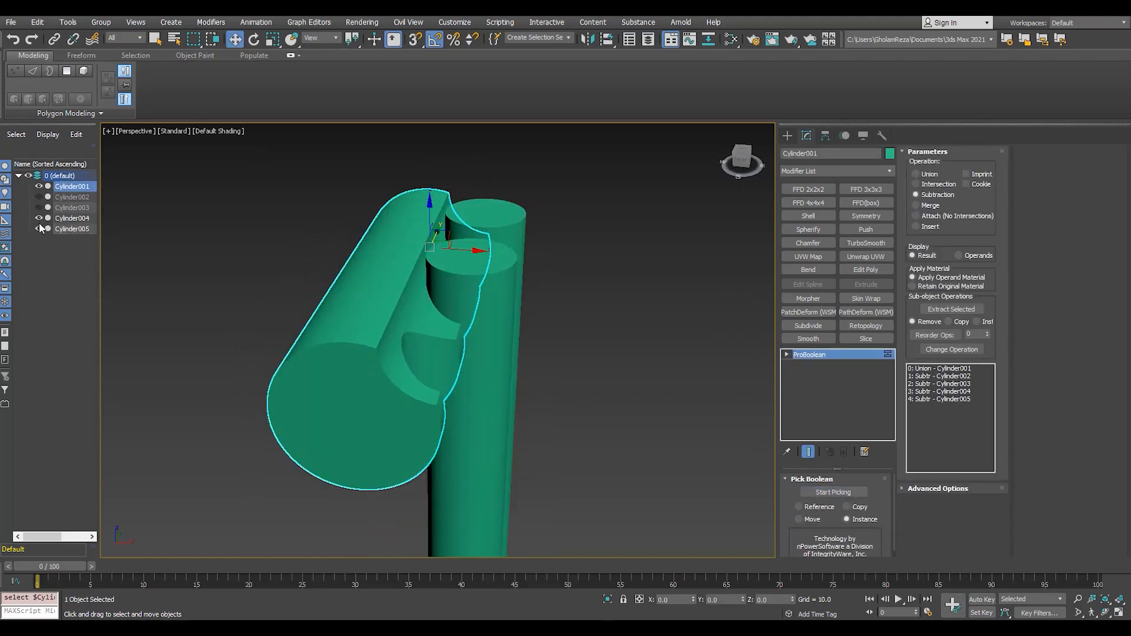
click(39, 218)
click(39, 228)
alt+middle_drag(417, 409, 440, 391)
Step: Show the first vertical cutting cylinder again and clone it as a copy rotated parallel to the body's axis
click(39, 208)
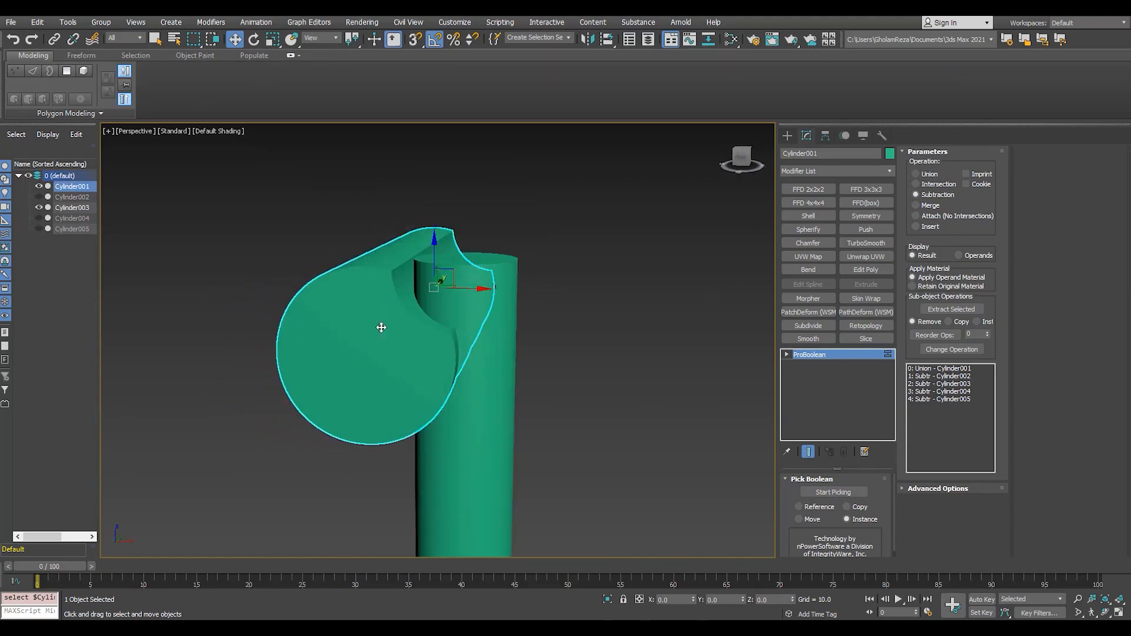
key(e)
click(482, 333)
shift+drag(462, 284, 518, 287)
click(564, 368)
Step: In the Front view, set the new horizontal cylinder's X position to 0, centring it over the body
key(alt+w)
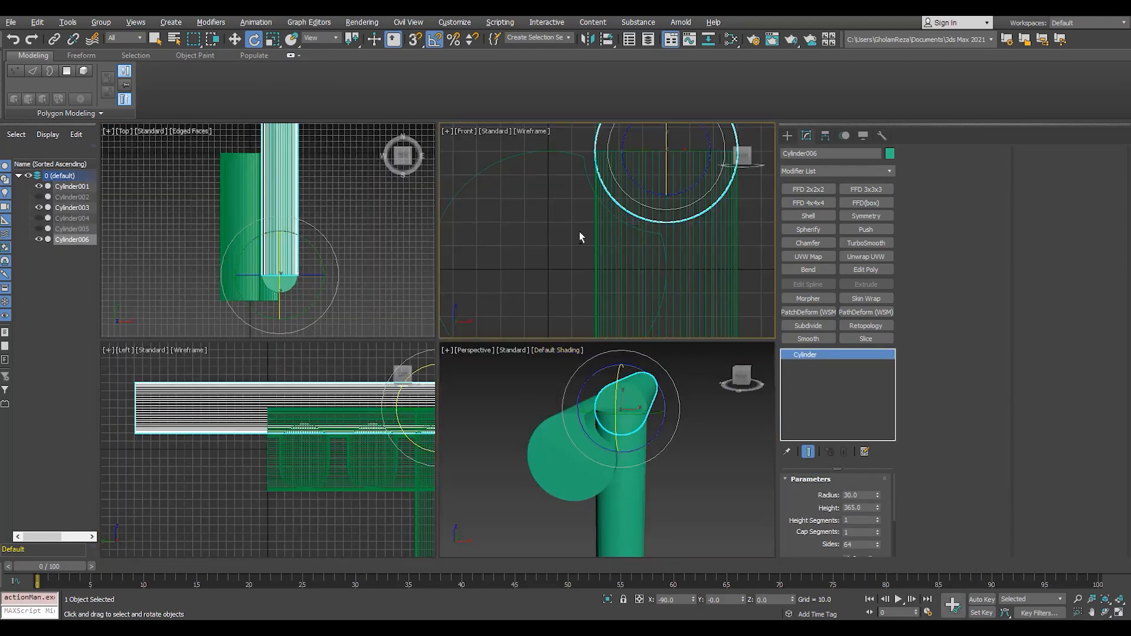
key(alt+w)
key(w)
right_click(694, 599)
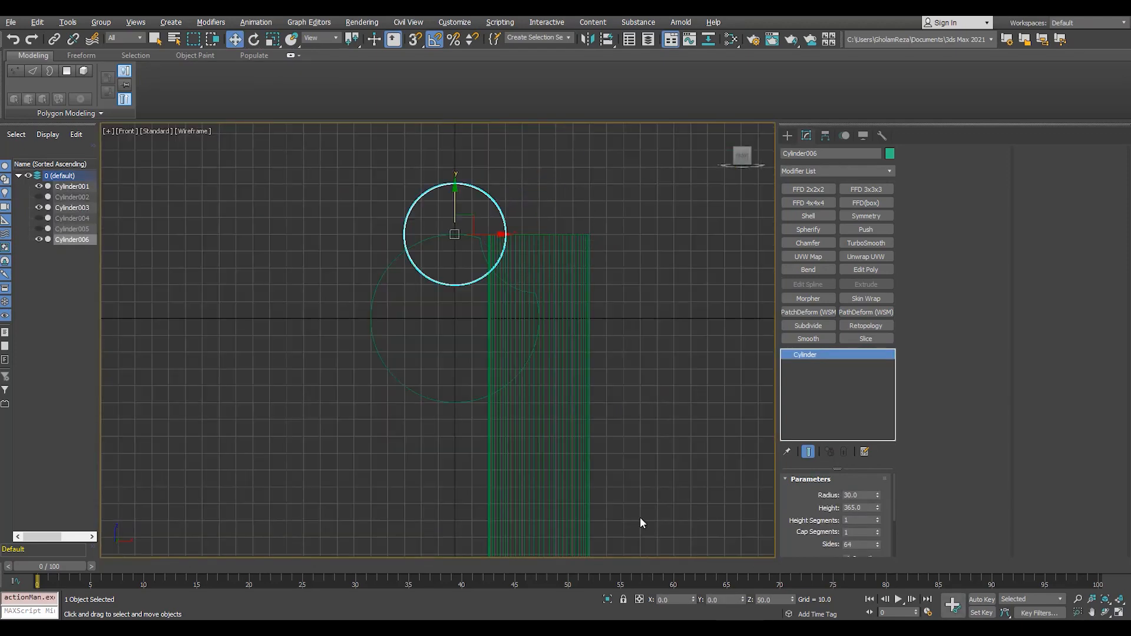
Step: Set the horizontal cylinder's Z position to 0 and move it along Y to about -605, slightly overlapping the body's open end
right_click(793, 599)
key(alt+w)
key(alt+w)
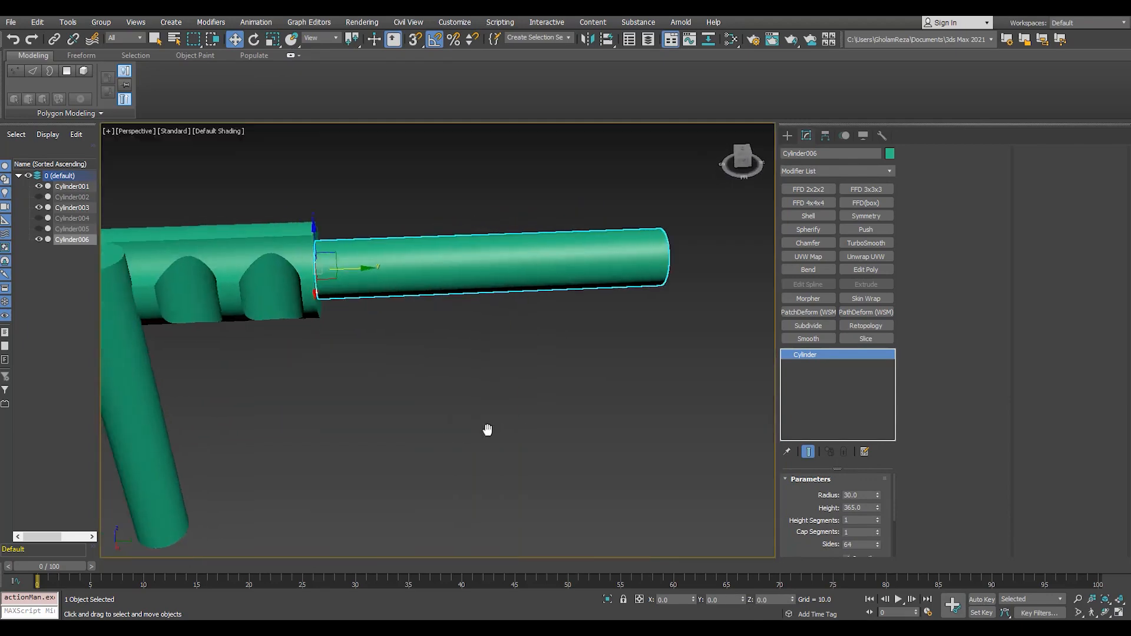
scroll(482, 361, down, 3)
drag(482, 361, 234, 375)
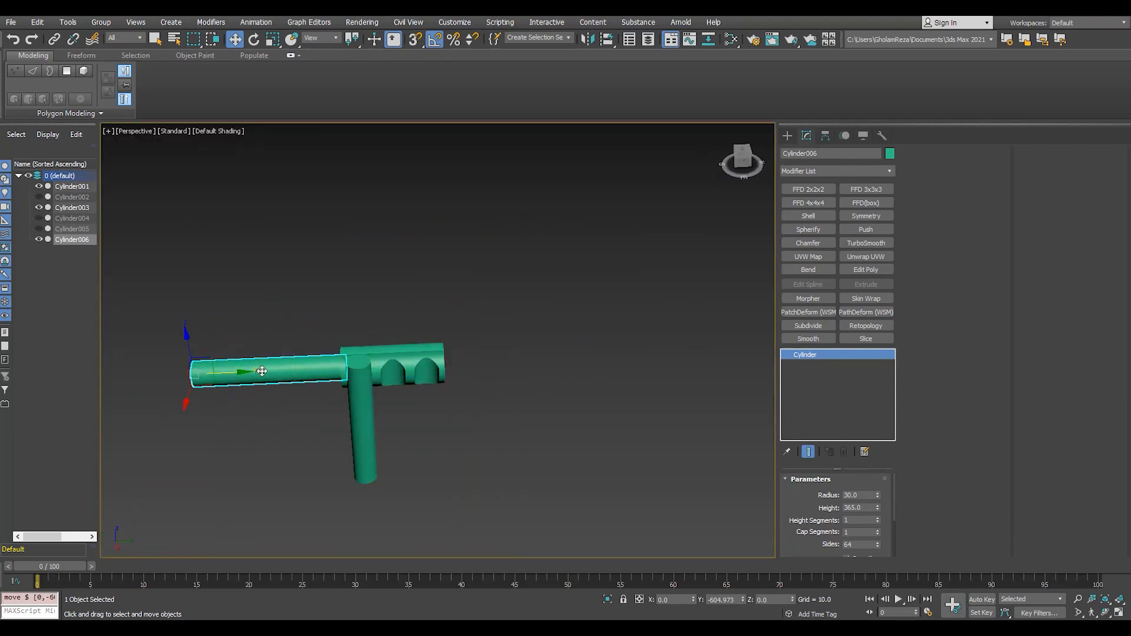
scroll(353, 366, up, 10)
Step: Subtract the horizontal cylinder from the main body with ProBoolean, keeping it as an instance
click(437, 310)
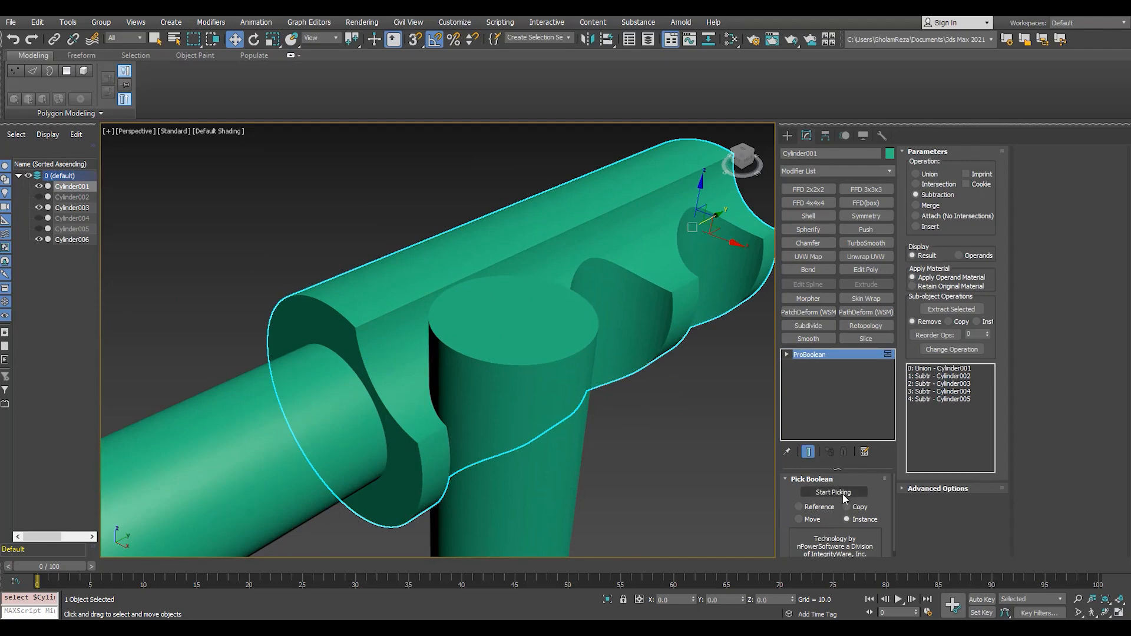
click(843, 494)
click(277, 470)
scroll(380, 277, down, 6)
right_click(380, 277)
Step: Show edged faces and move the horizontal cutting cylinder along Y to about -686, reducing the depth of its bore
scroll(354, 305, up, 2)
key(F4)
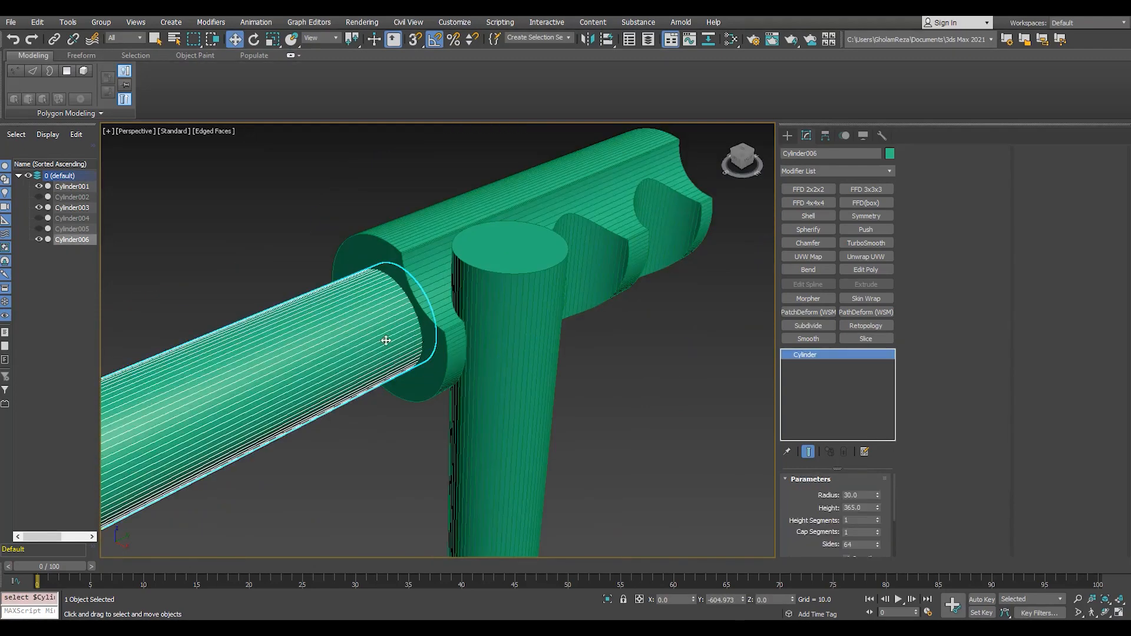
drag(384, 336, 248, 405)
scroll(412, 371, down, 5)
alt+middle_drag(412, 371, 371, 380)
scroll(371, 380, up, 5)
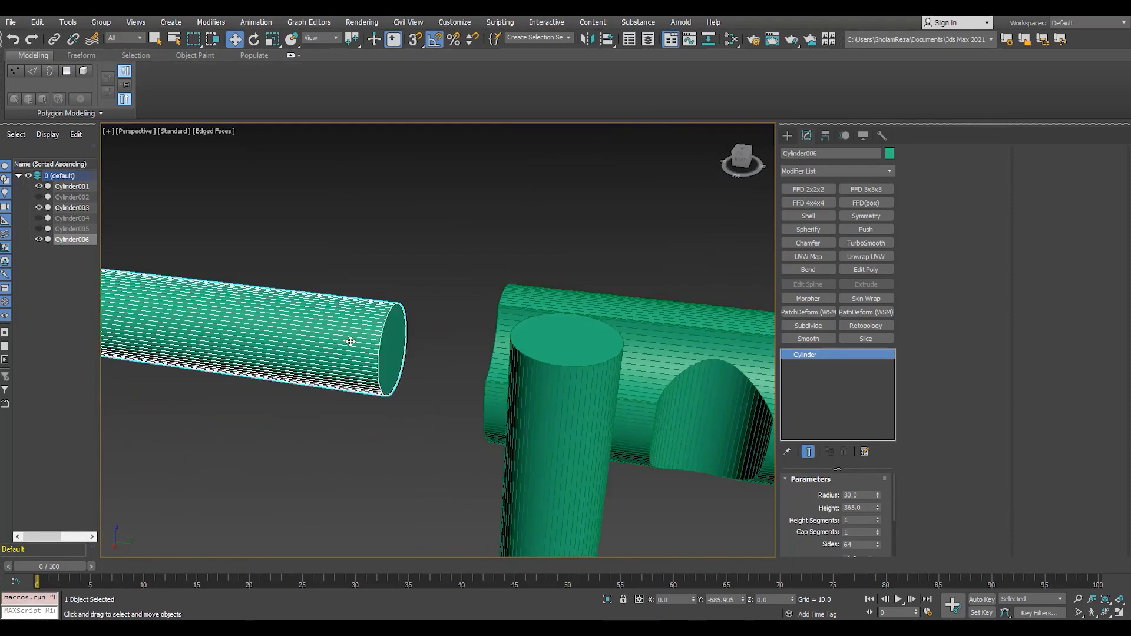
scroll(350, 342, up, 3)
Step: Add Edit Poly to the horizontal cylinder and bevel its body-facing end cap inward with an outline of about -4.21
click(854, 270)
scroll(426, 361, up, 2)
key(4)
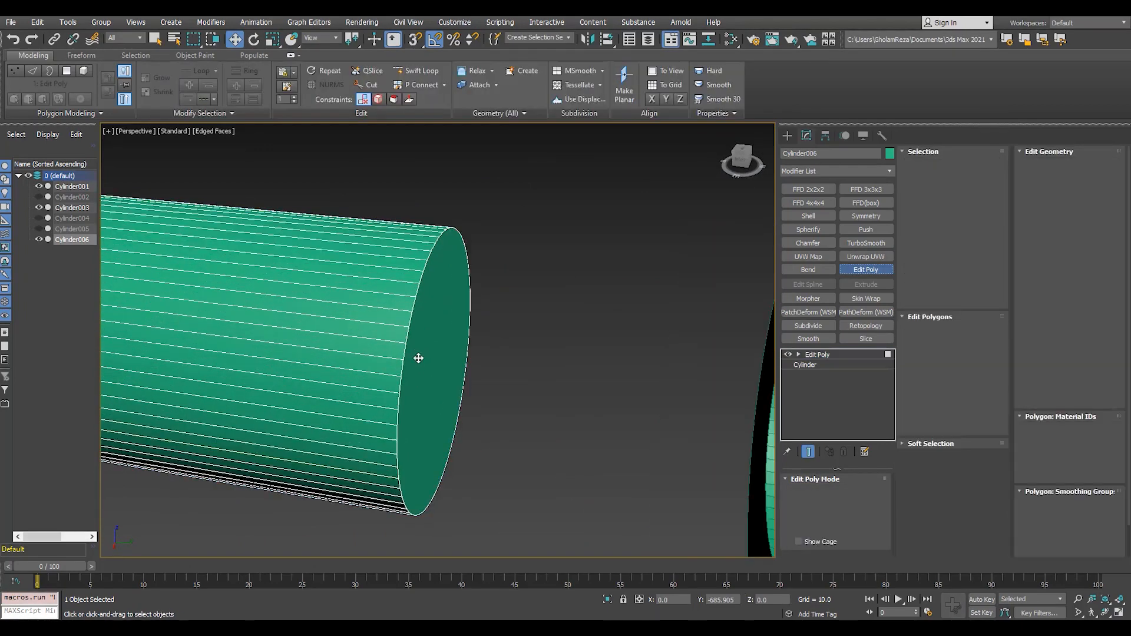
click(412, 406)
scroll(412, 395, up, 4)
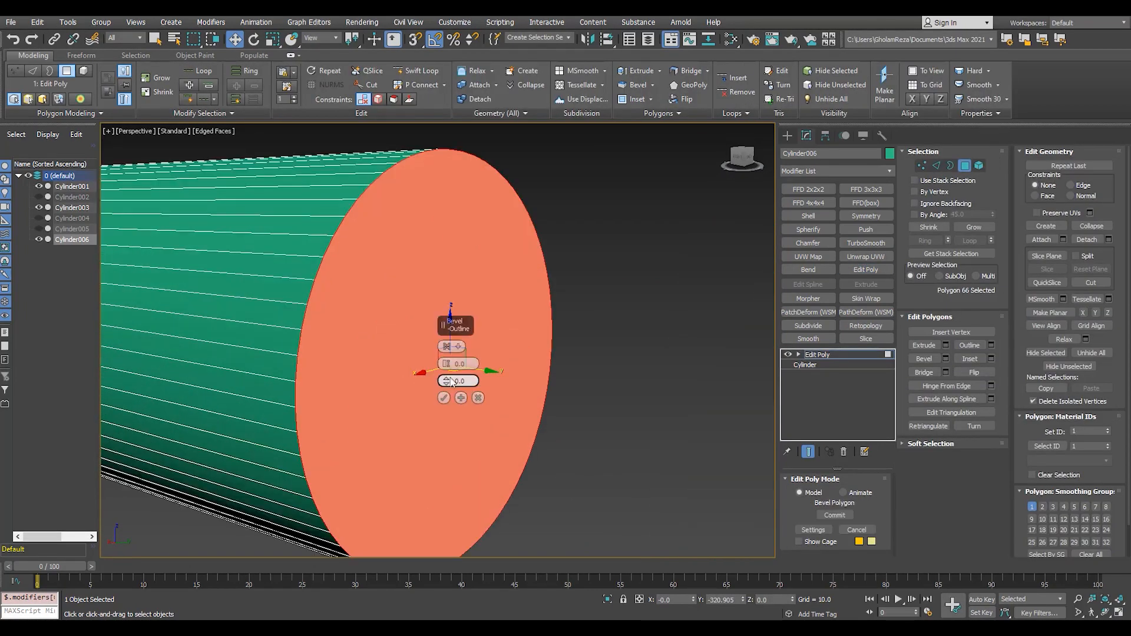
drag(446, 381, 446, 397)
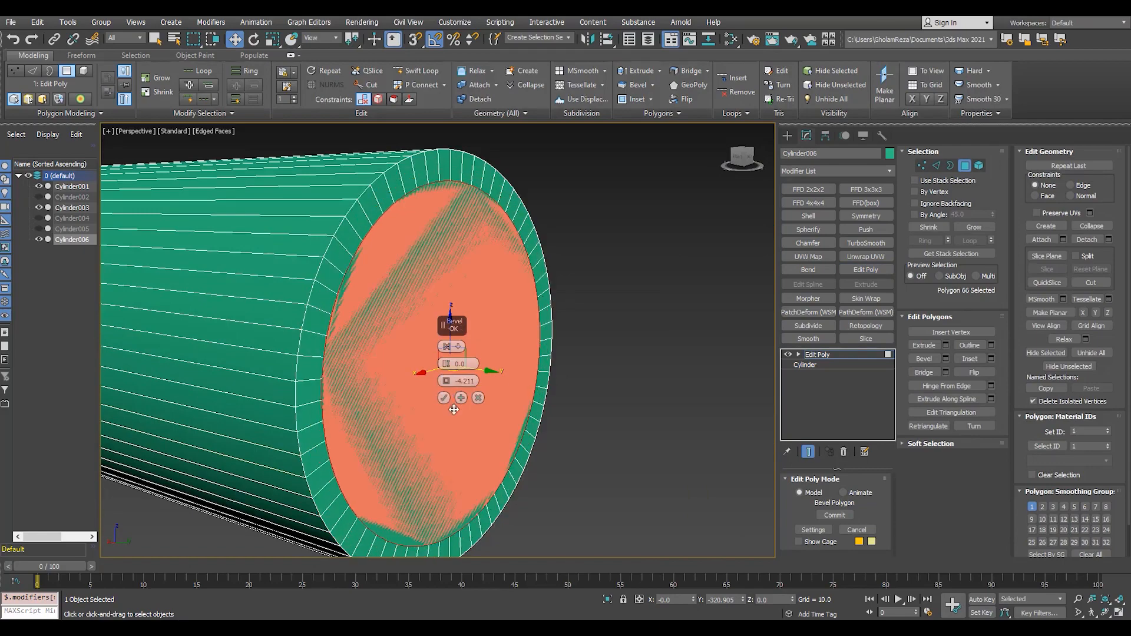
alt+middle_drag(453, 409, 271, 419)
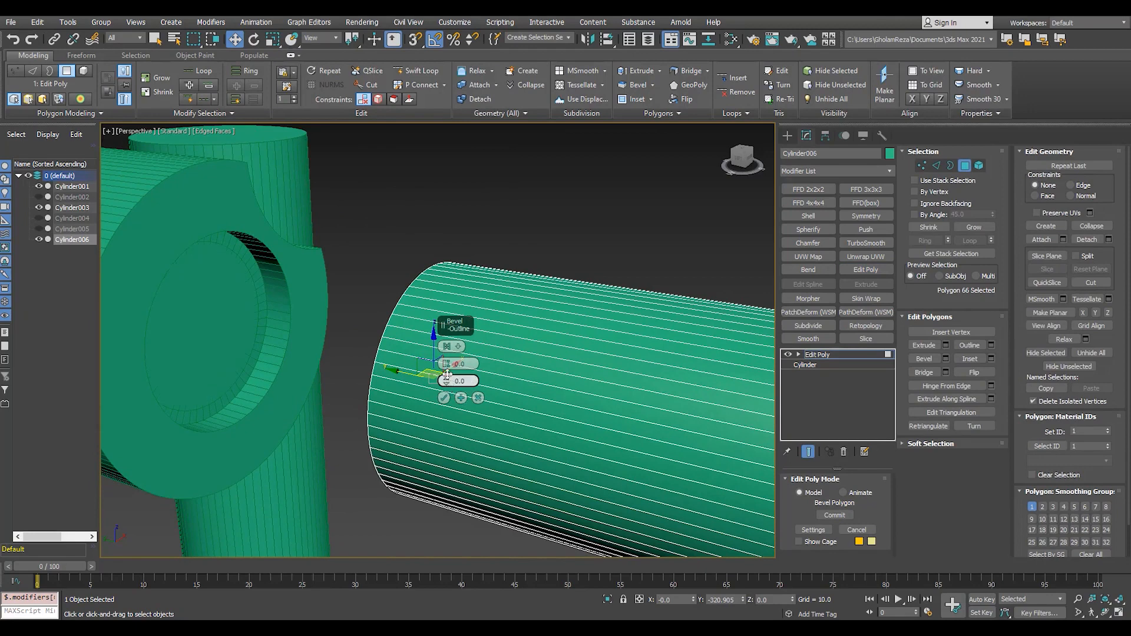
Step: Bevel the inset end cap forward by a height of about 6.8 to form a step in the bore
drag(447, 402, 426, 87)
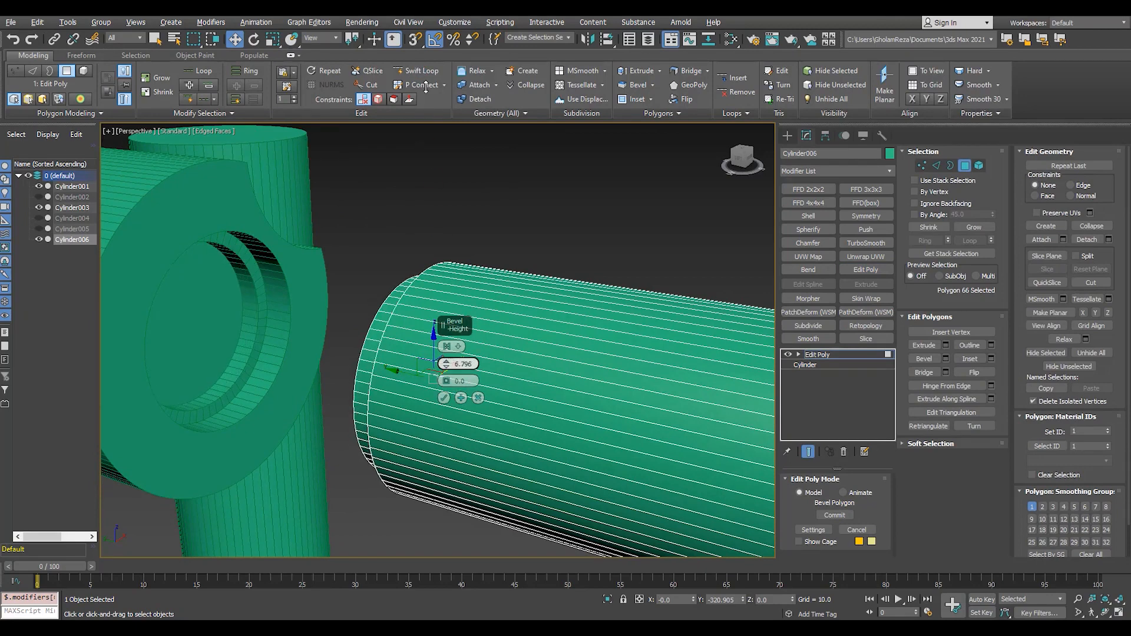
key(F4)
scroll(277, 361, up, 4)
click(461, 398)
Step: Inset the end cap again with an outline of -5.082 and extend it with the bevel height right through the body
right_click(447, 363)
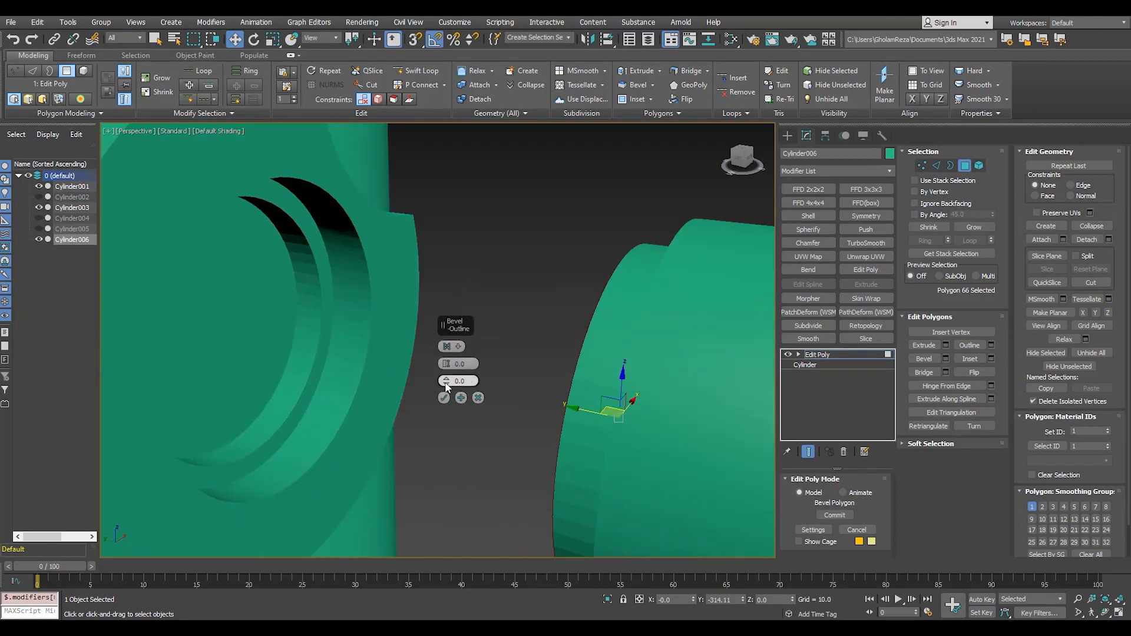
key(F4)
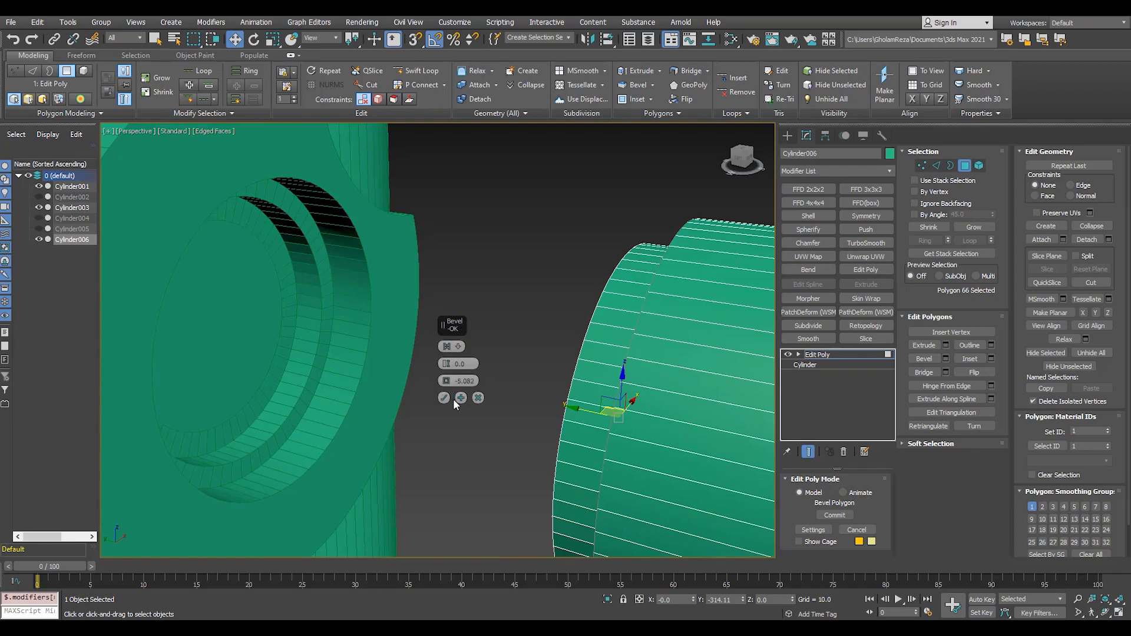
drag(446, 363, 417, 228)
scroll(339, 301, down, 5)
scroll(302, 328, down, 4)
alt+middle_drag(301, 327, 356, 327)
scroll(356, 327, up, 4)
drag(428, 241, 304, 63)
key(F3)
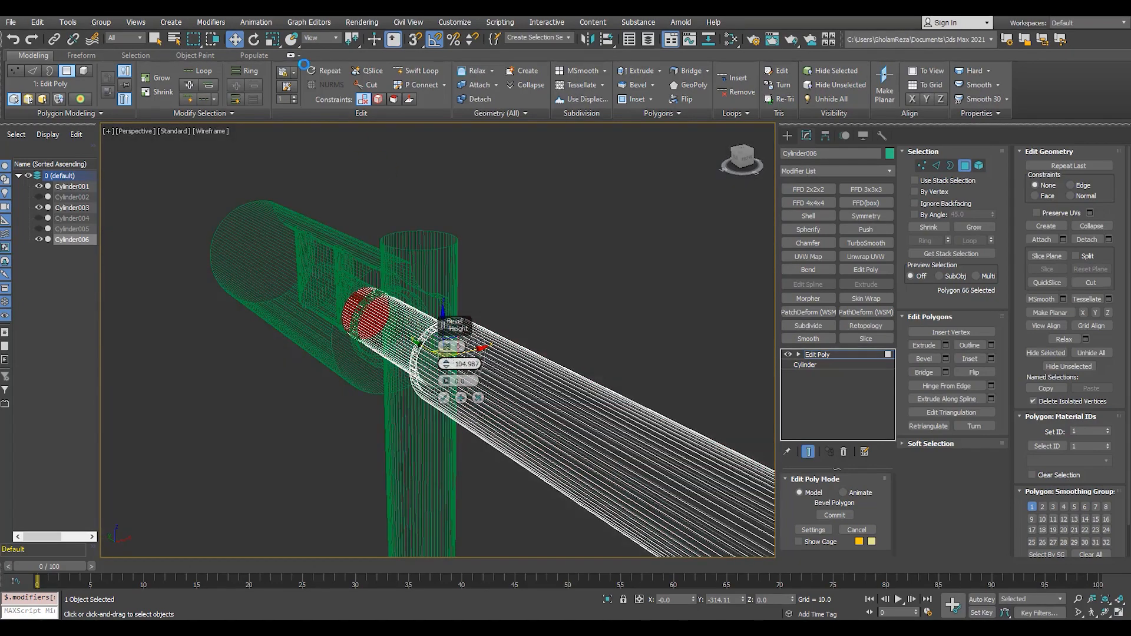
drag(446, 363, 446, 194)
key(F3)
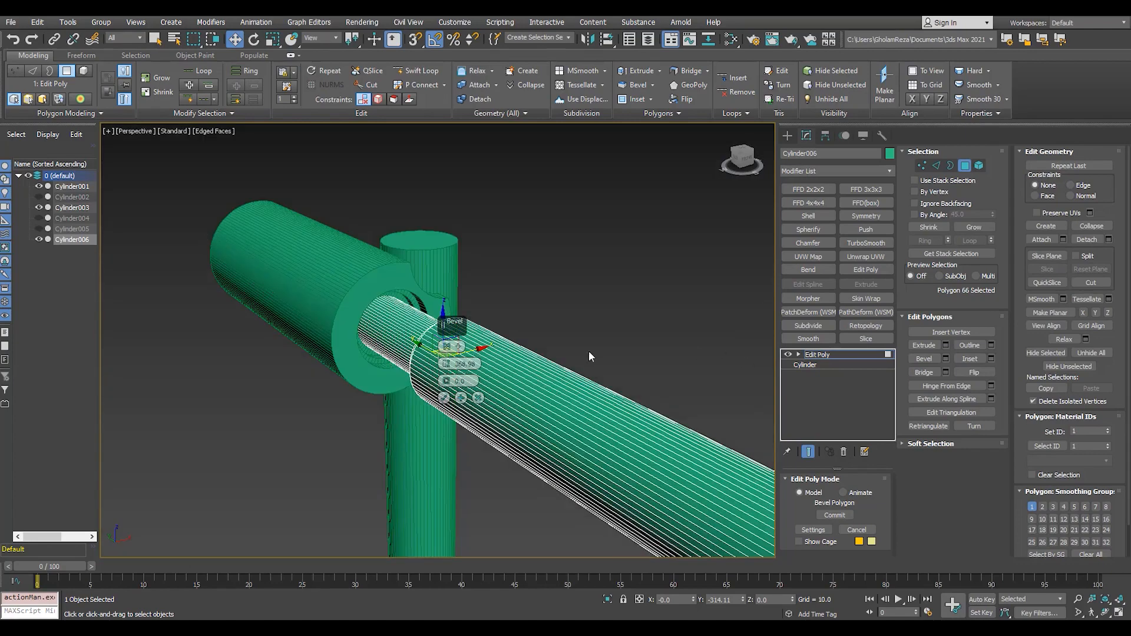
click(444, 398)
Step: Leave polygon editing and move the stepped cutting cylinder along Y to about -1110, clear of the body
click(829, 355)
key(z)
alt+middle_drag(560, 377, 642, 374)
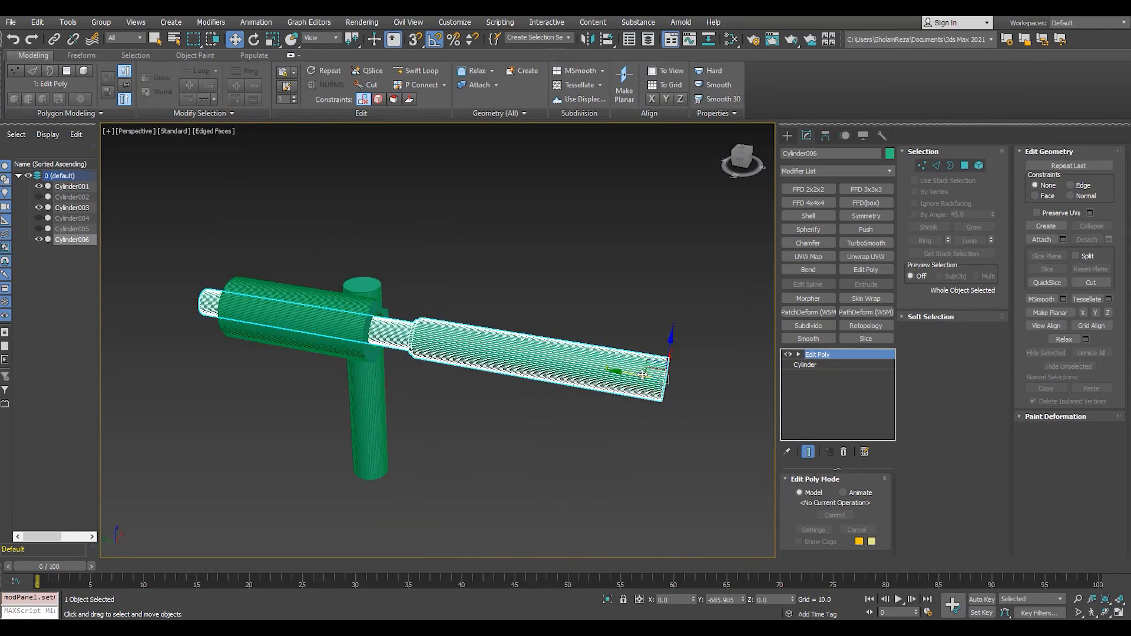
drag(640, 374, 985, 420)
alt+middle_drag(590, 348, 236, 312)
key(F4)
scroll(521, 270, up, 2)
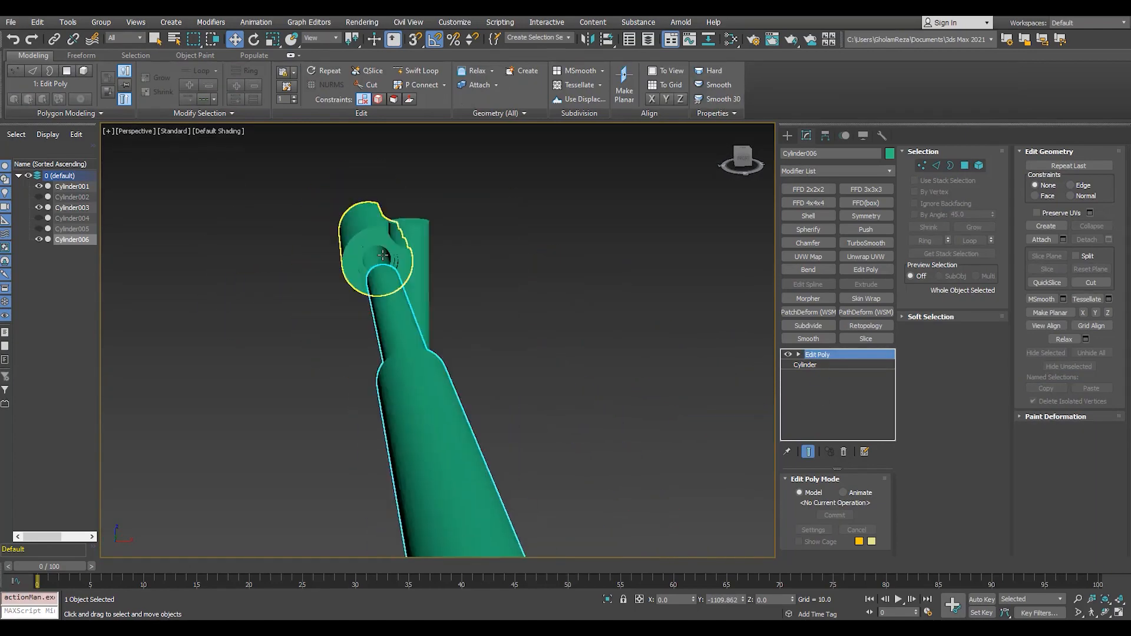
Step: Hide the stepped cutting cylinder and inspect the stepped bore in the body
alt+middle_drag(521, 271, 458, 289)
scroll(458, 289, down, 3)
key(F4)
scroll(459, 290, up, 5)
click(39, 240)
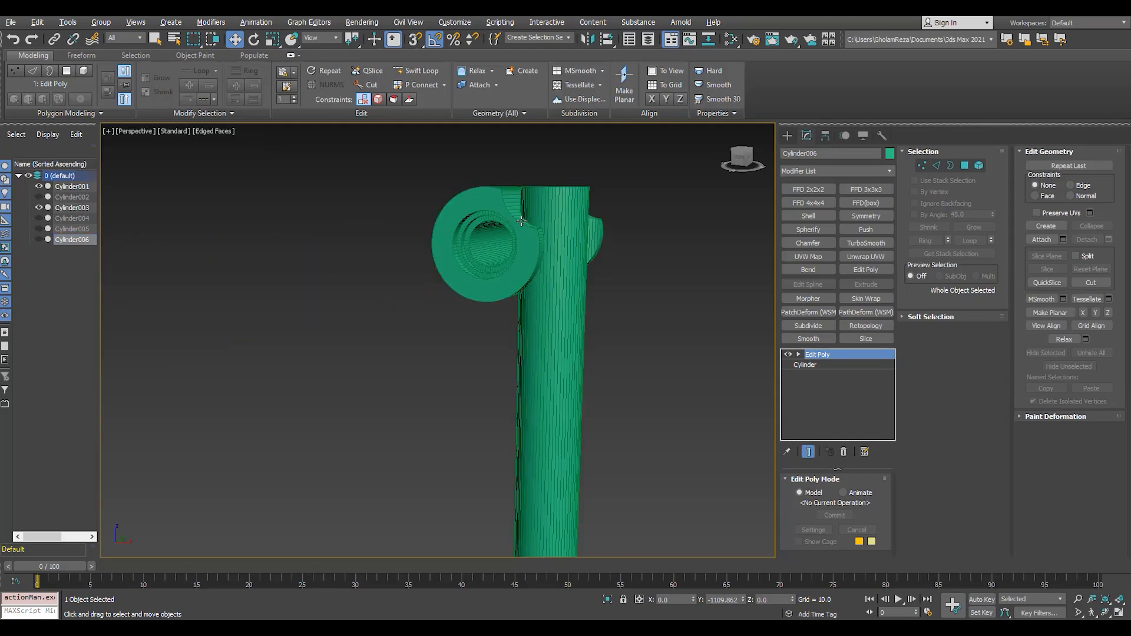
alt+middle_drag(530, 248, 377, 243)
middle_drag(377, 242, 392, 344)
scroll(390, 242, up, 4)
Step: Move the vertical cutting cylinder along X to 164, away from the main body
click(410, 278)
scroll(410, 278, down, 5)
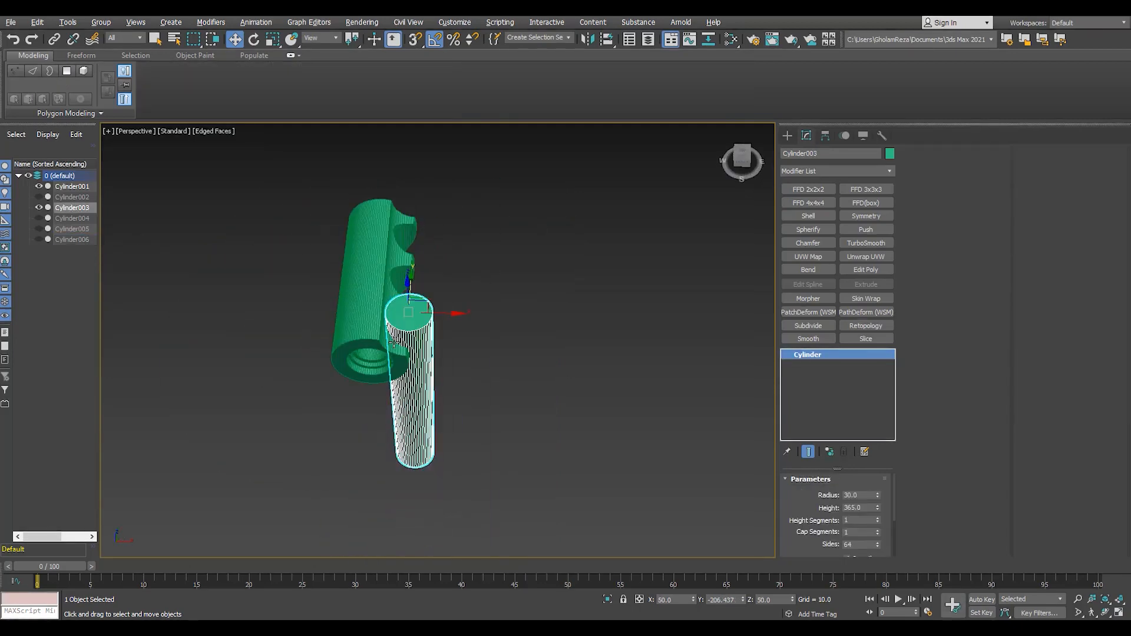
drag(443, 315, 530, 322)
key(F4)
scroll(376, 339, up, 3)
alt+middle_drag(375, 339, 424, 280)
scroll(424, 281, up, 5)
key(F4)
scroll(413, 278, down, 4)
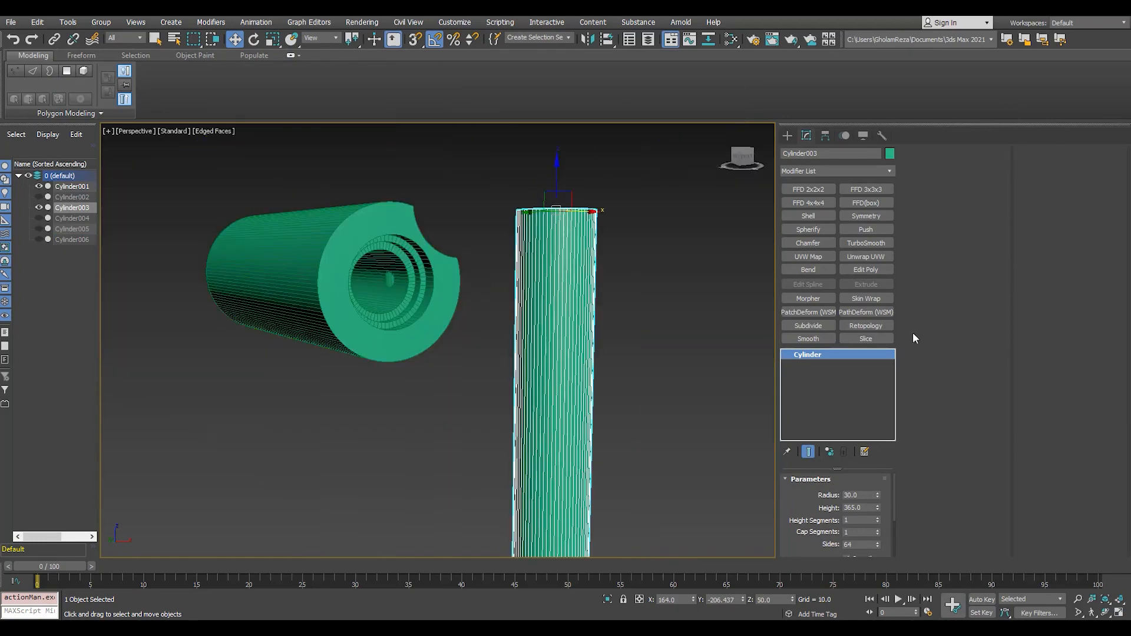
Step: Add Edit Poly to the vertical cutting cylinder and shift all its polygons along X to about 157, deepening the scallops
click(866, 270)
key(4)
key(ctrl+a)
scroll(1053, 534, down, 2)
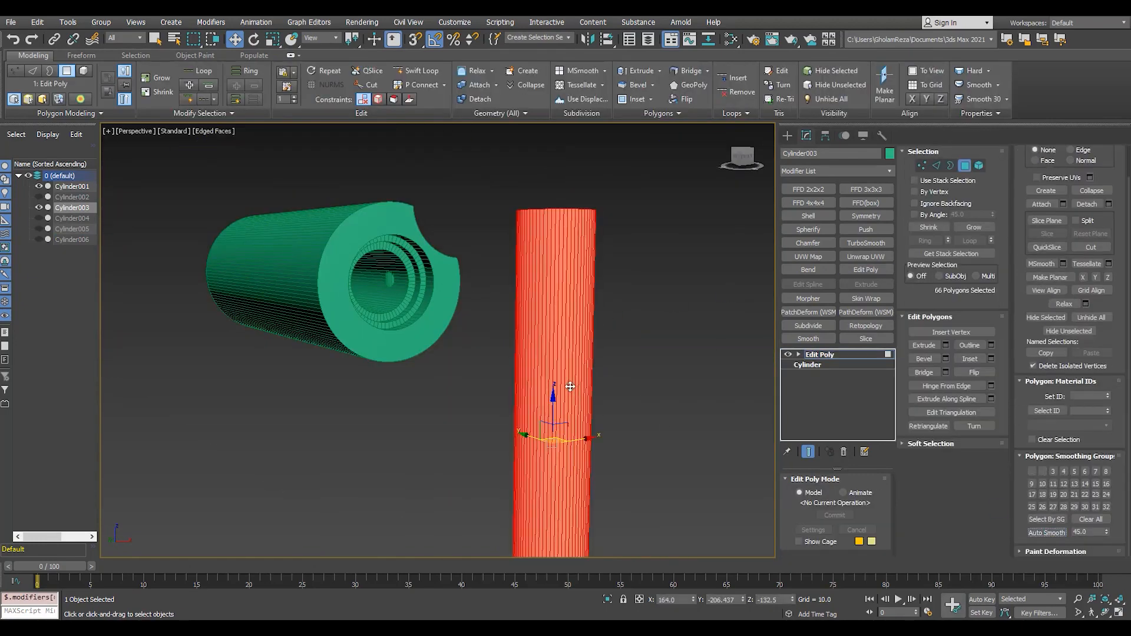
alt+middle_drag(571, 386, 539, 426)
scroll(572, 444, up, 3)
drag(590, 430, 578, 430)
alt+middle_drag(579, 430, 260, 323)
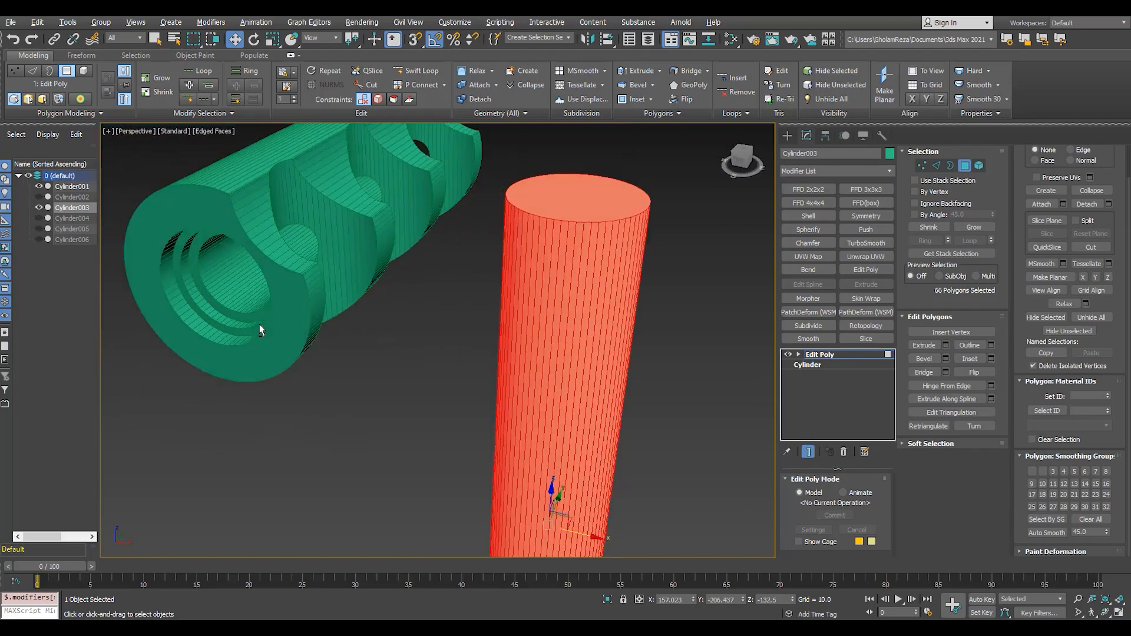
Step: Shift the selected polygons back along X to about 159.4, fine-tuning how far the scallops cut into the bore
drag(586, 532, 586, 533)
alt+middle_drag(586, 533, 455, 205)
scroll(345, 230, up, 5)
key(F4)
scroll(326, 231, down, 8)
scroll(341, 268, up, 5)
key(F4)
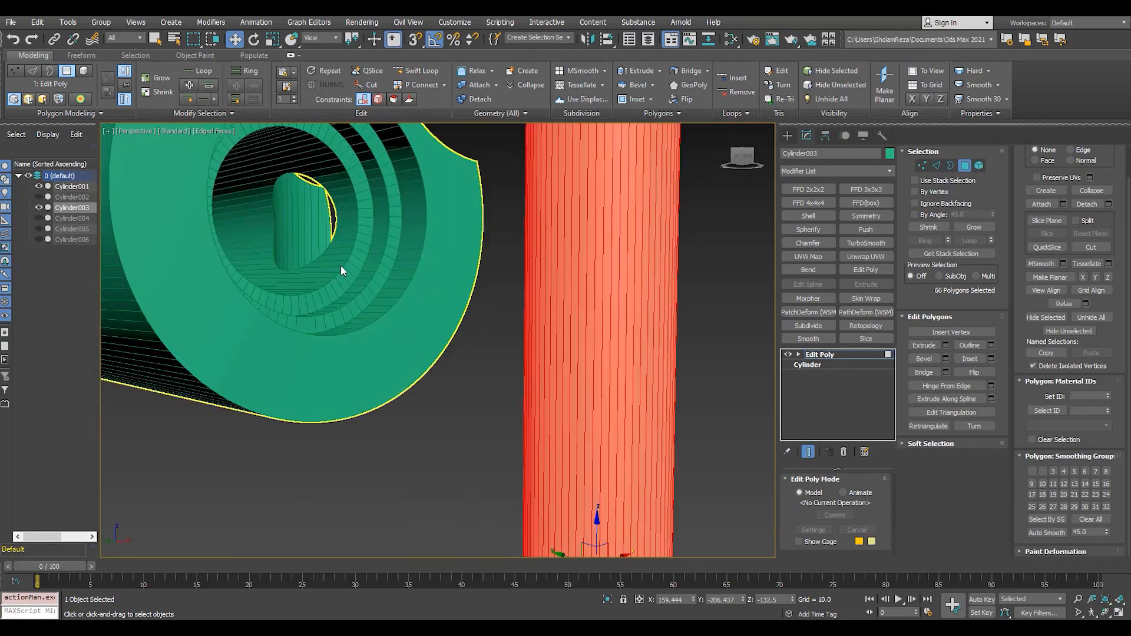
scroll(341, 264, down, 5)
alt+middle_drag(330, 270, 291, 277)
scroll(291, 277, down, 3)
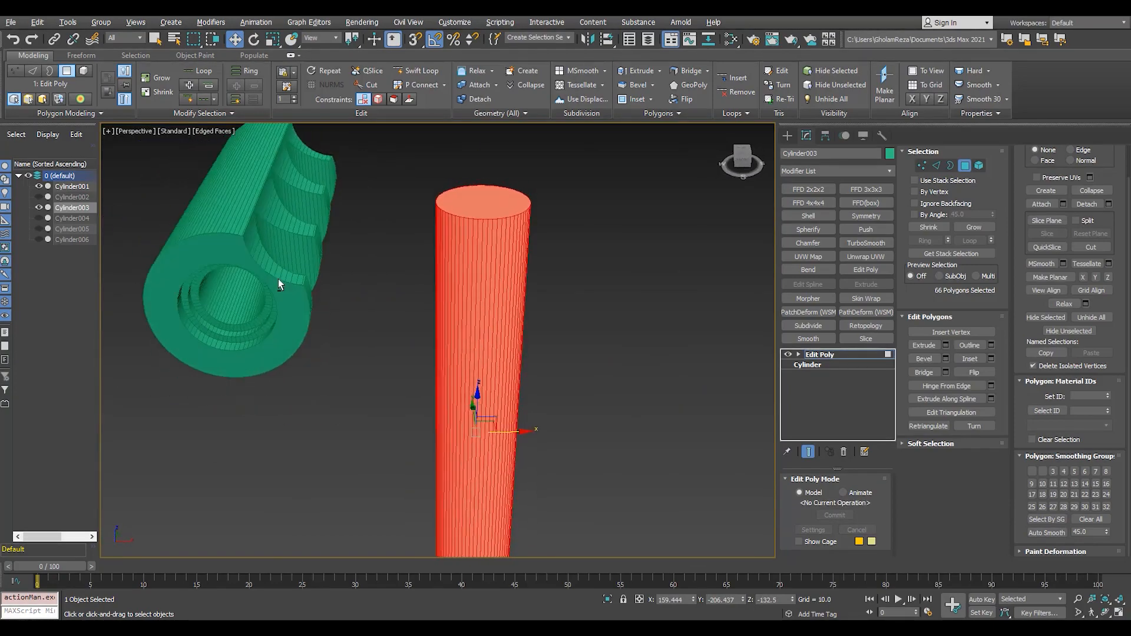
Step: In the Top view, clone the vertical cylinder as a copy placed over the body's nearest scallop
key(alt+w)
right_click(308, 219)
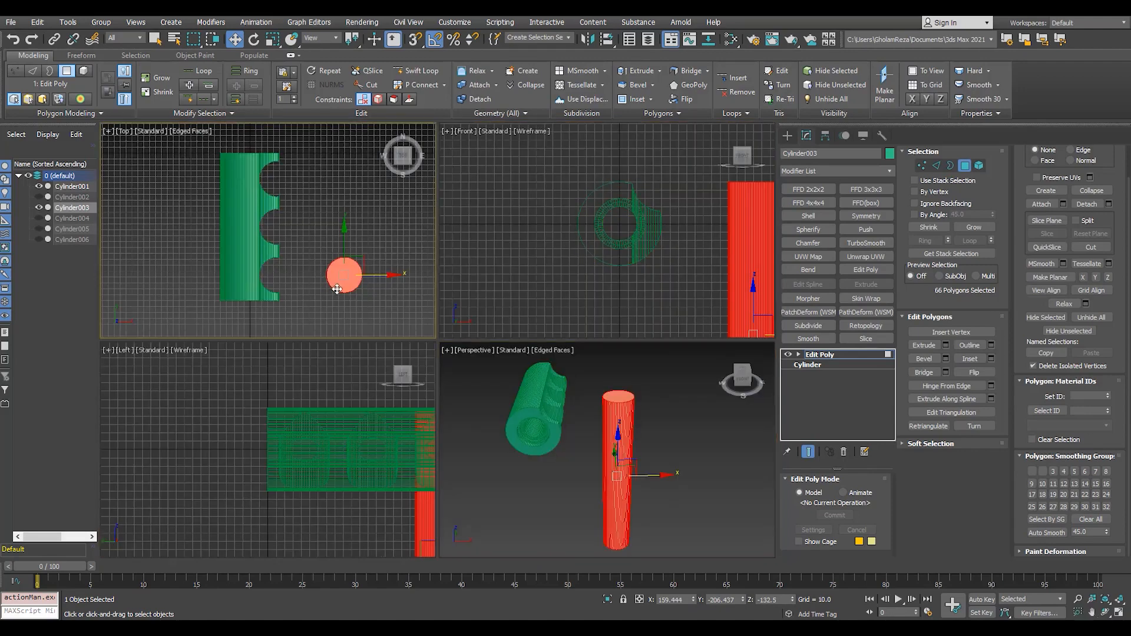
click(821, 354)
key(alt+w)
scroll(369, 286, up, 3)
scroll(360, 261, down, 3)
shift+drag(575, 317, 476, 317)
click(565, 369)
scroll(389, 316, up, 4)
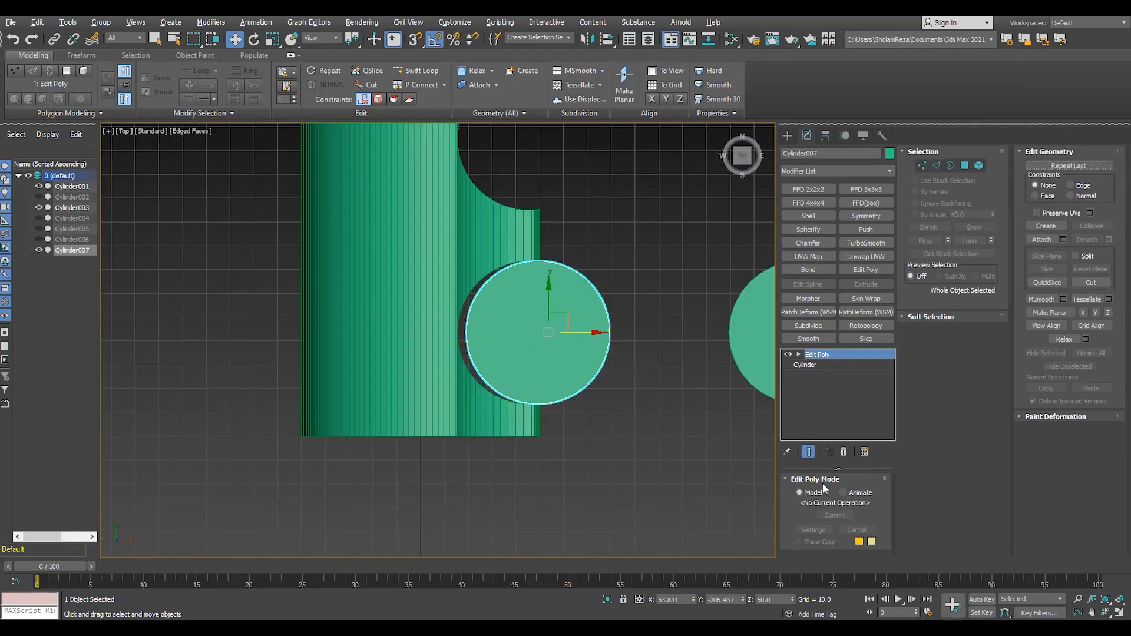
Step: Remove the Edit Poly modifier from the copied cylinder and reduce its radius to 7.2
click(843, 452)
scroll(575, 395, down, 3)
scroll(571, 409, up, 3)
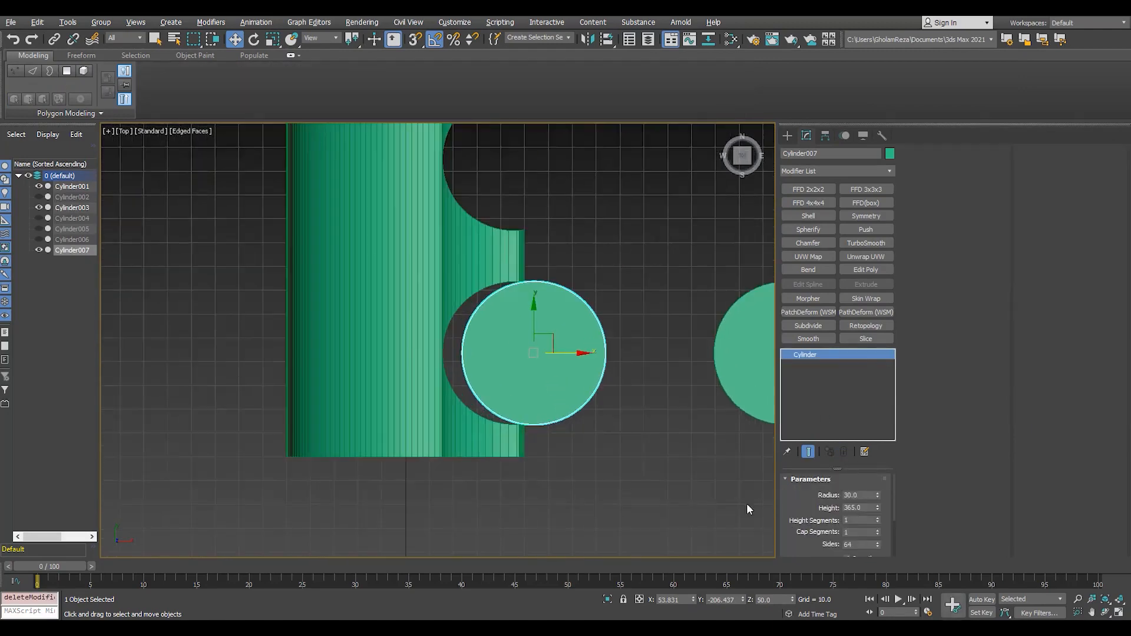
drag(878, 497, 881, 545)
Step: Using wireframe display and snapping, move the small cylinder onto the body's centreline at X 0
key(F3)
key(s)
drag(481, 421, 404, 480)
key(s)
Step: In the Perspective view, raise the small cylinder to a Z position of about 67.9 so it protrudes above the body
key(alt+w)
middle_click(648, 429)
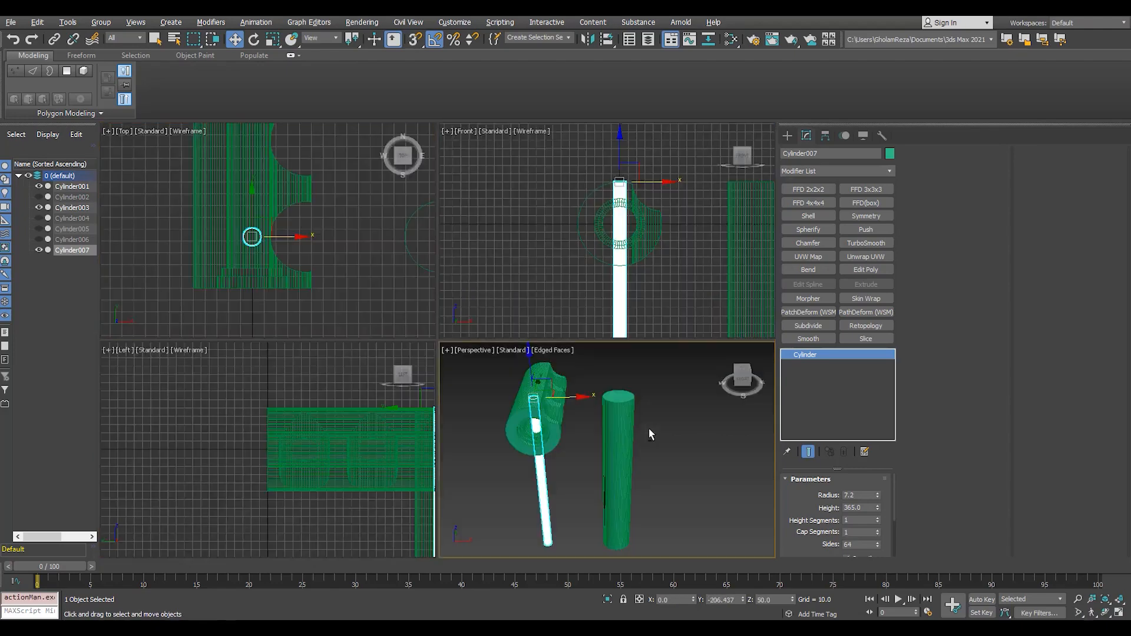
key(alt+w)
drag(285, 172, 286, 173)
Step: In the shaded Top view, move the small cylinder along Y to about -235, near the body's bored end
key(alt+w)
middle_click(286, 194)
key(alt+w)
key(F3)
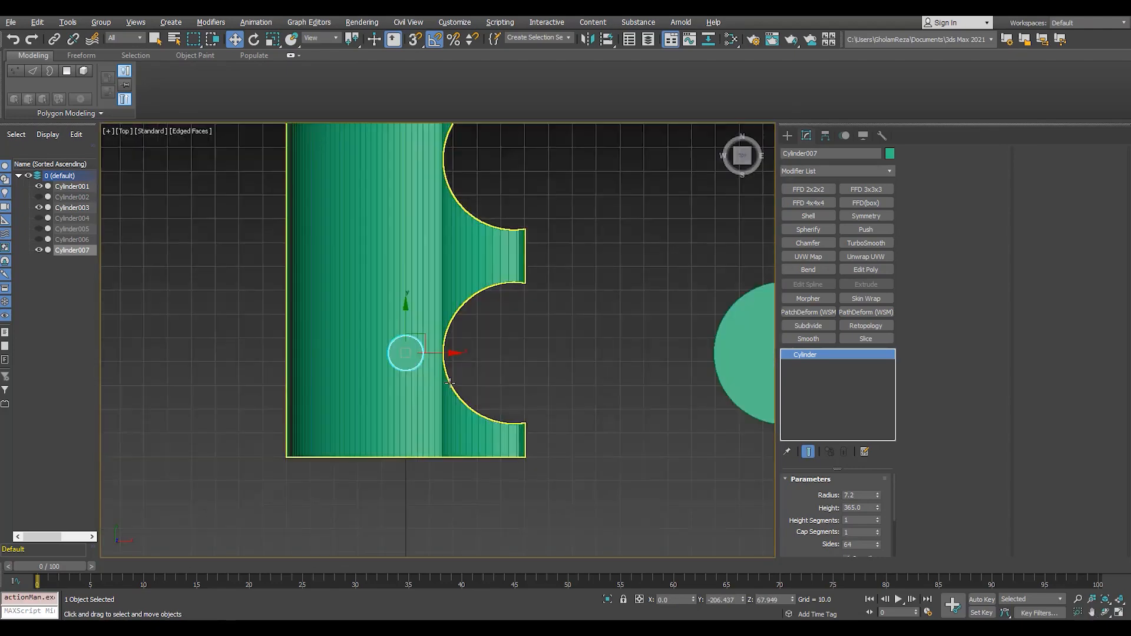
scroll(452, 387, up, 3)
scroll(451, 386, down, 3)
middle_drag(407, 385, 415, 361)
drag(415, 301, 419, 349)
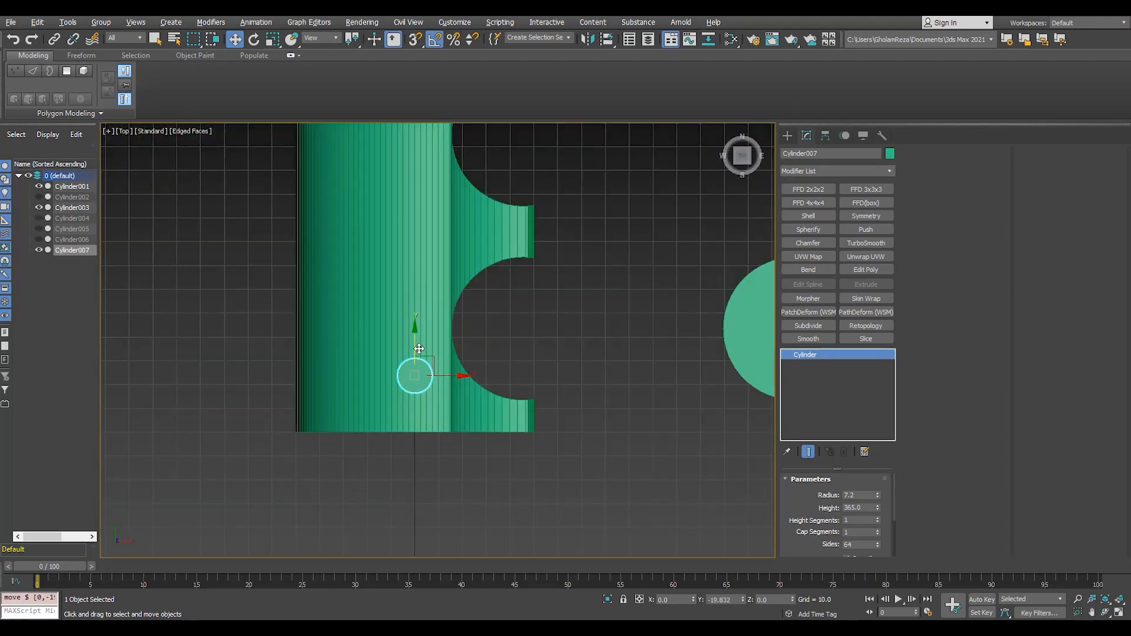
scroll(418, 368, down, 3)
middle_drag(419, 368, 427, 424)
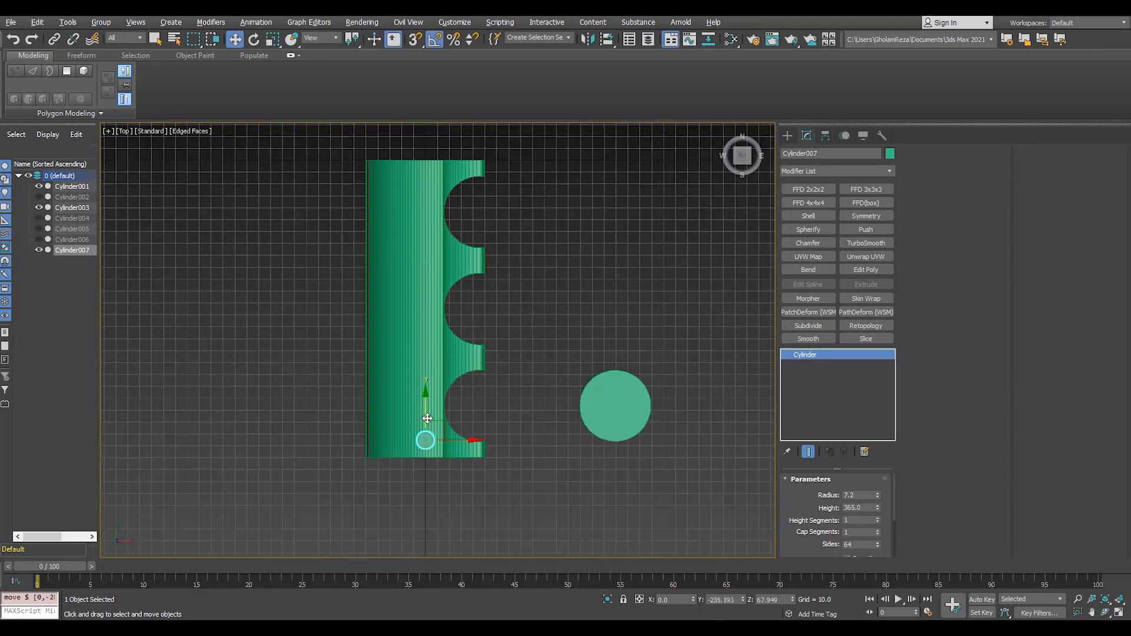
Step: Clone the small cylinder along Y as ten instances, forming an evenly spaced row down the body
mouse_move(427, 418)
shift+mouse_down()
mouse_move(427, 376)
mouse_move(433, 384)
shift+mouse_up()
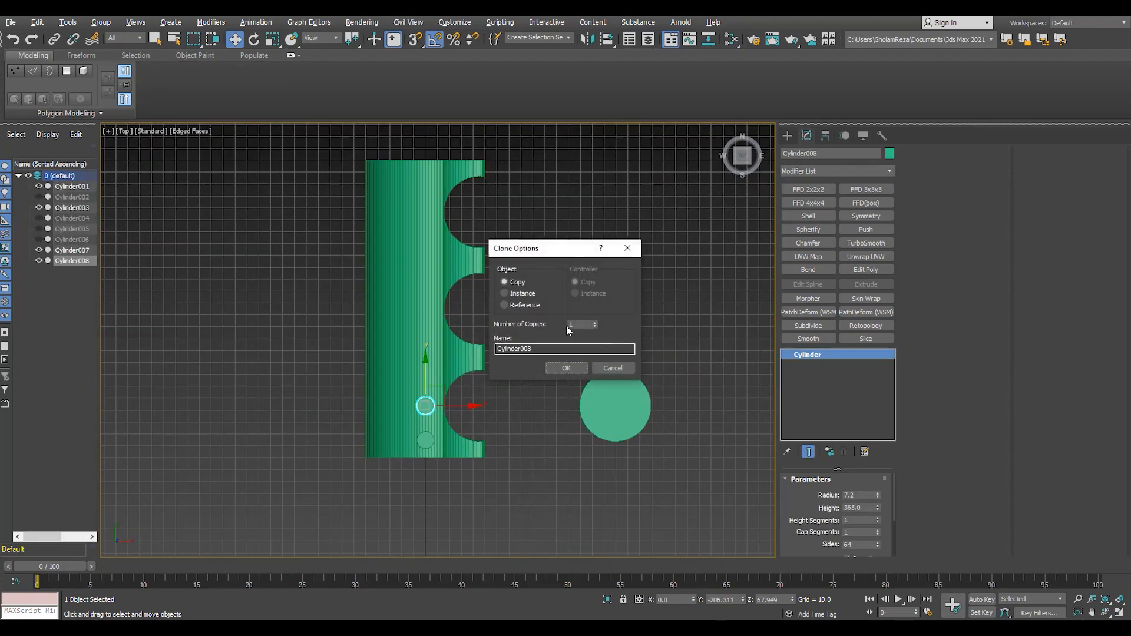
click(505, 293)
click(580, 369)
shift+drag(429, 411, 438, 374)
click(561, 371)
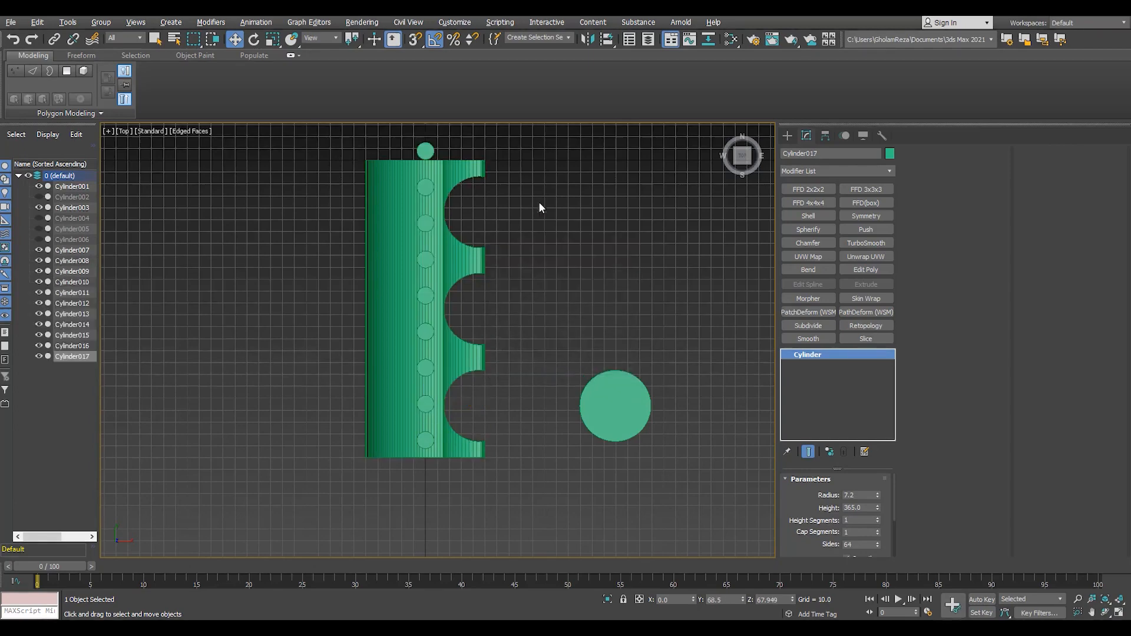
Step: Delete the surplus small cylinders that lie beyond the body's far end
middle_drag(538, 201, 557, 331)
scroll(483, 200, up, 2)
drag(502, 162, 380, 307)
key(Delete)
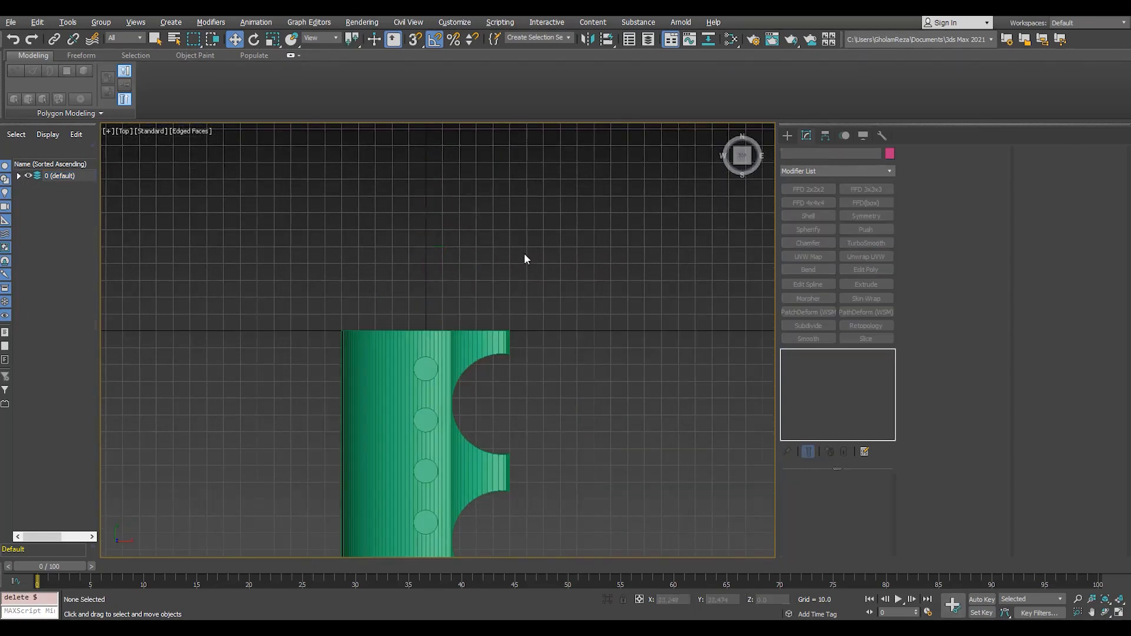
scroll(530, 219, down, 5)
Step: Subtract the eight small cylinders in the row from the main body with ProBoolean
key(alt+w)
click(547, 429)
key(alt+w)
click(319, 393)
alt+middle_drag(318, 393, 277, 390)
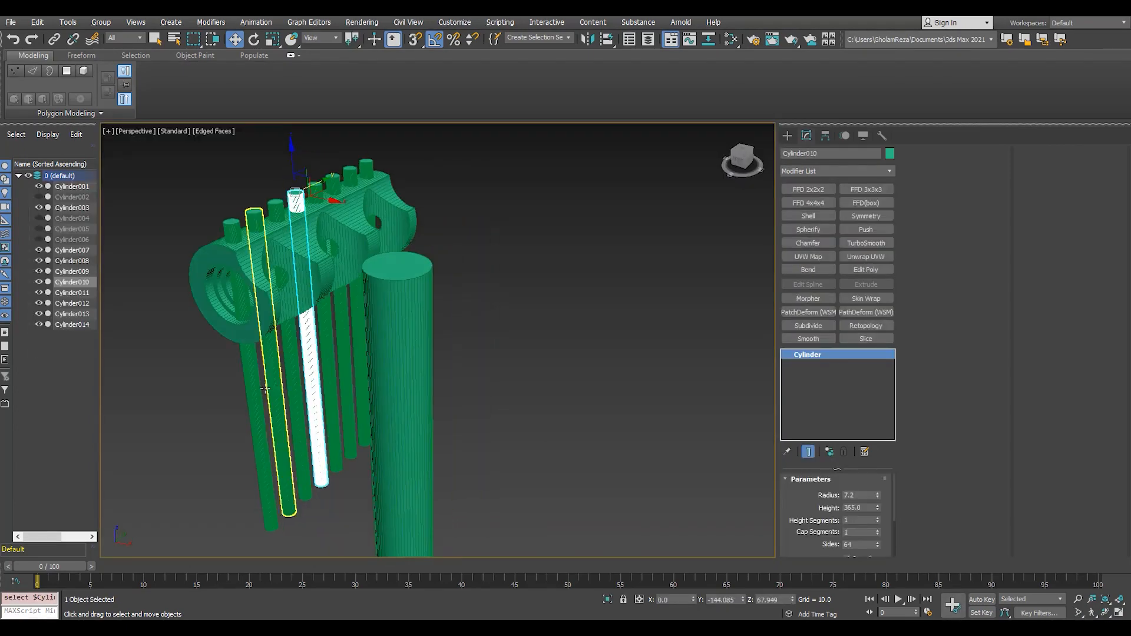
click(283, 247)
scroll(282, 246, up, 3)
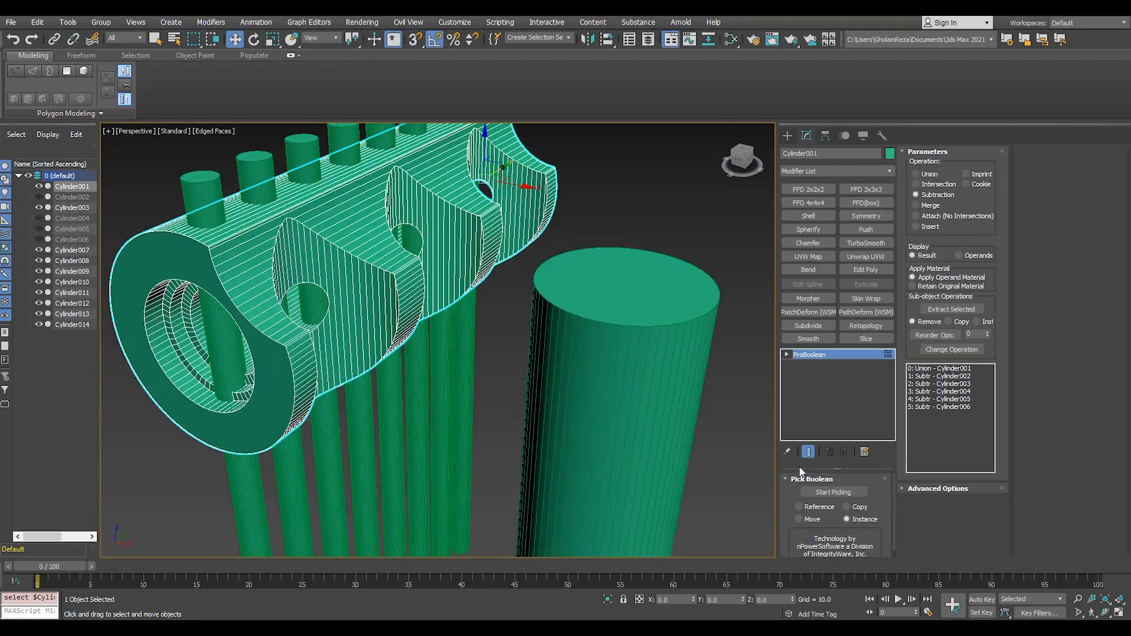
click(211, 204)
click(260, 182)
click(304, 161)
click(336, 144)
click(379, 137)
middle_drag(412, 189, 361, 330)
click(368, 236)
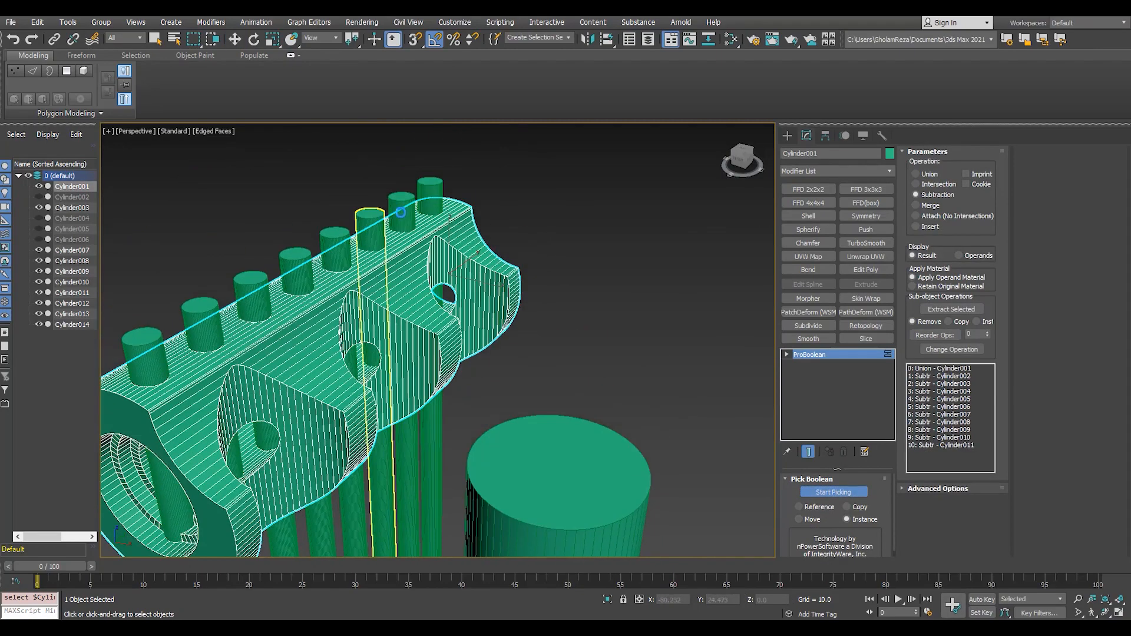
click(401, 212)
click(430, 189)
right_click(539, 182)
Step: Select the eight small cutter cylinders below the body and hide them
scroll(534, 177, down, 3)
alt+middle_drag(430, 430, 441, 338)
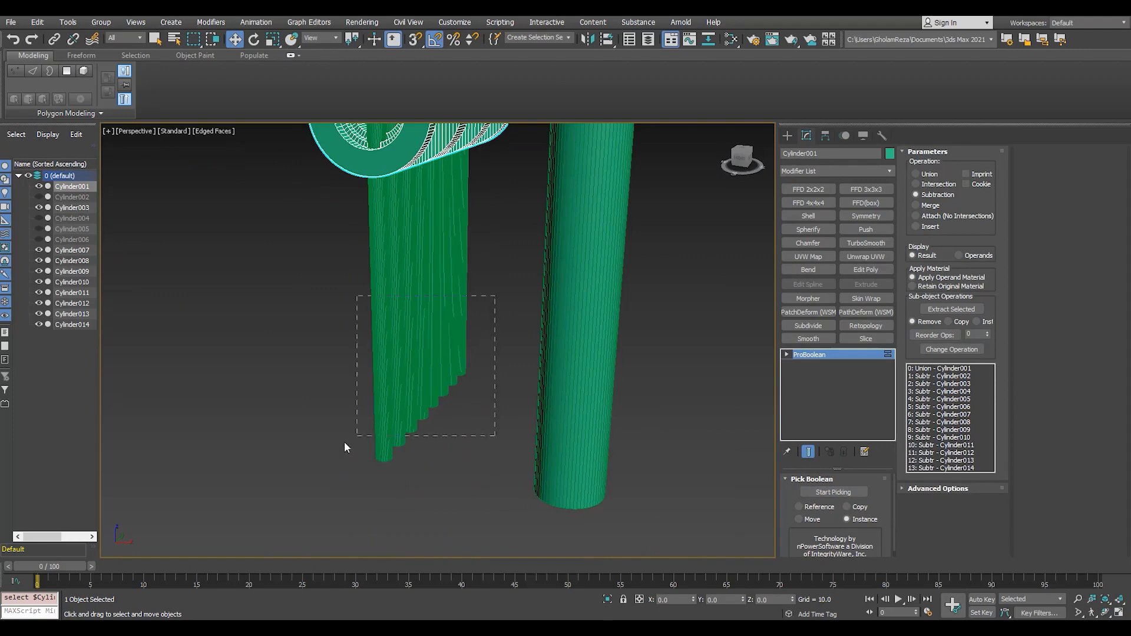
drag(344, 442, 337, 451)
click(37, 261)
click(229, 354)
Step: Examine the row of small holes and the stepped bore on the body with edged faces on and off
mouse_move(377, 141)
middle_down()
mouse_move(347, 368)
mouse_move(370, 343)
mouse_move(353, 345)
mouse_move(352, 316)
mouse_move(376, 285)
mouse_move(265, 377)
middle_up()
scroll(347, 367, up, 6)
key(F4)
scroll(347, 368, down, 5)
key(F4)
scroll(369, 343, up, 3)
scroll(370, 343, down, 3)
key(ctrl+z)
key(F4)
scroll(266, 377, up, 4)
scroll(265, 377, down, 4)
mouse_move(500, 265)
alt+middle_down()
mouse_move(448, 318)
mouse_move(347, 281)
mouse_move(501, 256)
mouse_move(478, 285)
alt+middle_up()
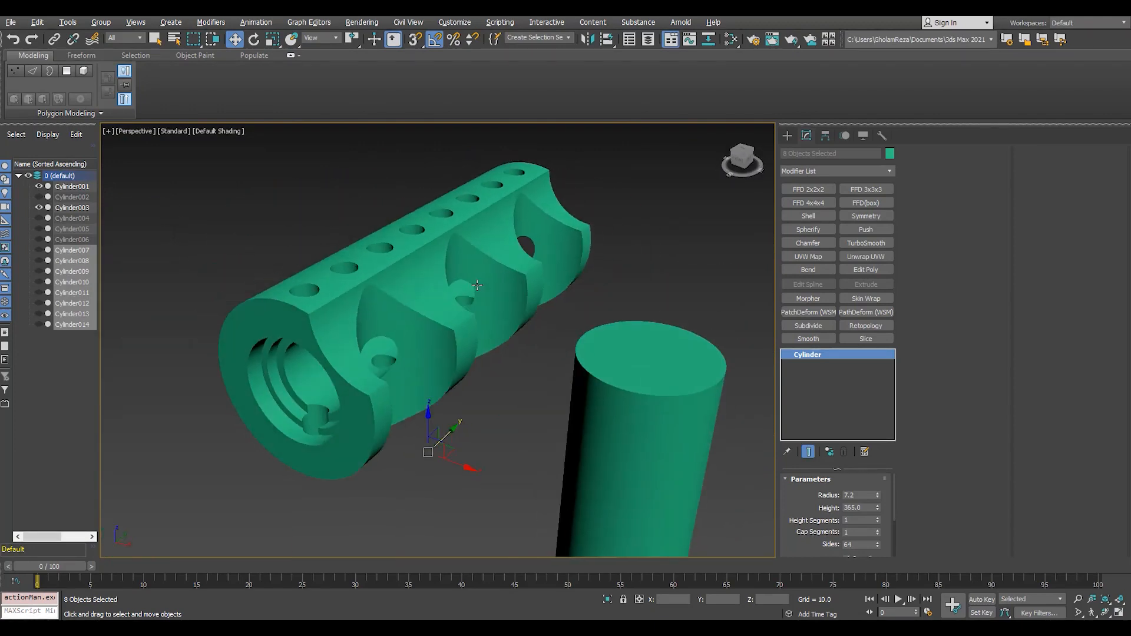
key(F4)
scroll(542, 292, down, 2)
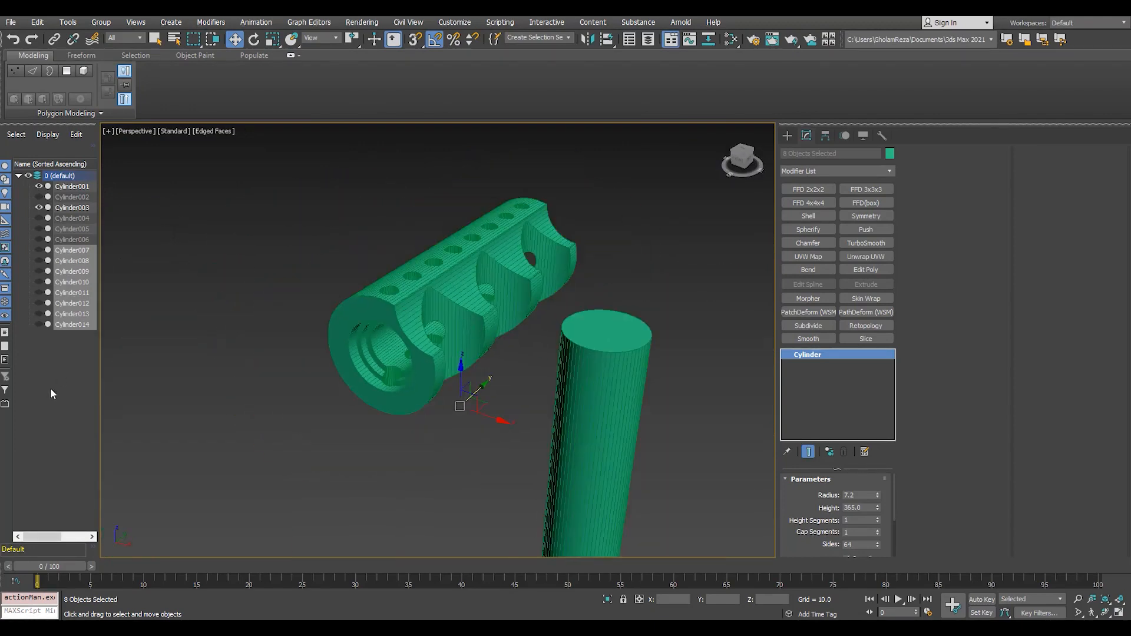
Step: Unhide only Cylinder007, add Edit Poly, auto-smooth all its polygons at a threshold of 45, and hide it again
click(39, 250)
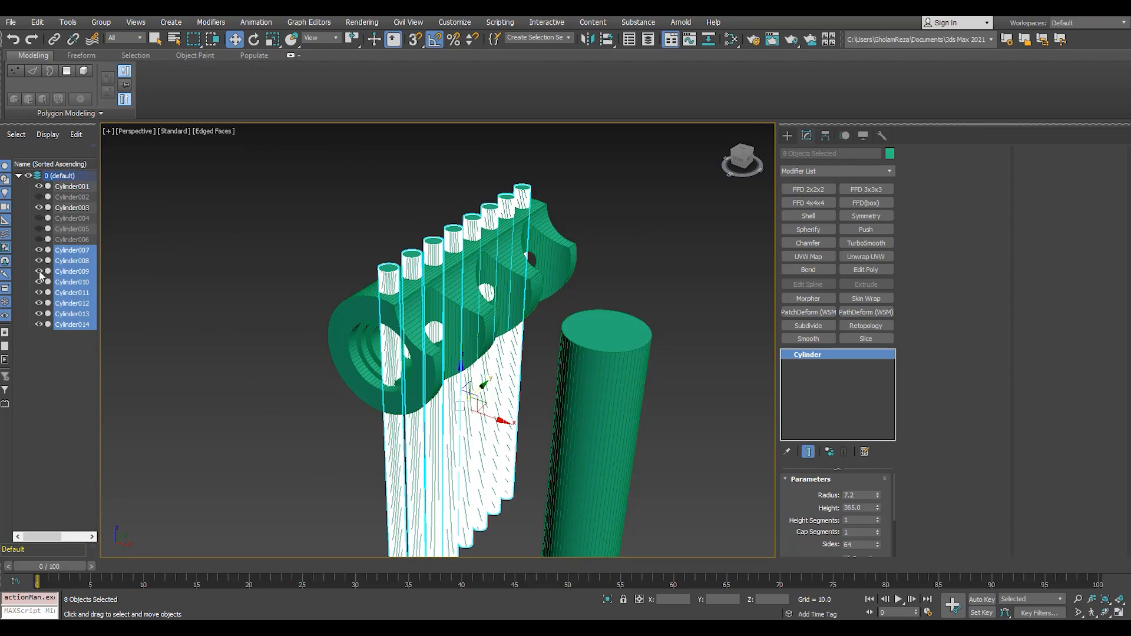
click(40, 251)
click(72, 250)
click(38, 250)
key(z)
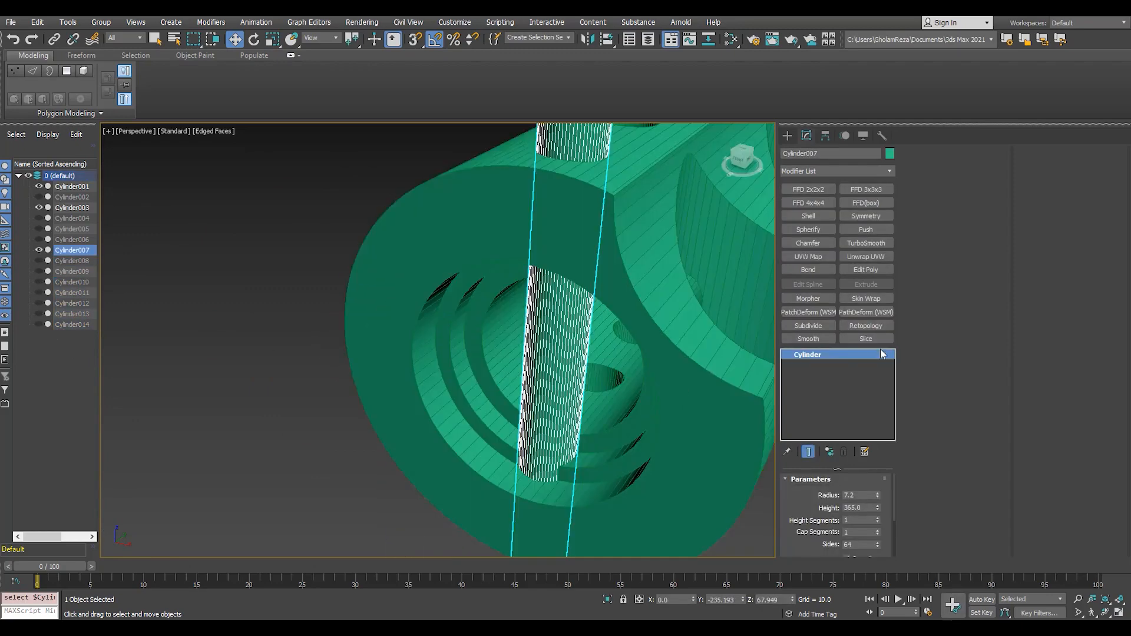
scroll(538, 404, down, 4)
key(4)
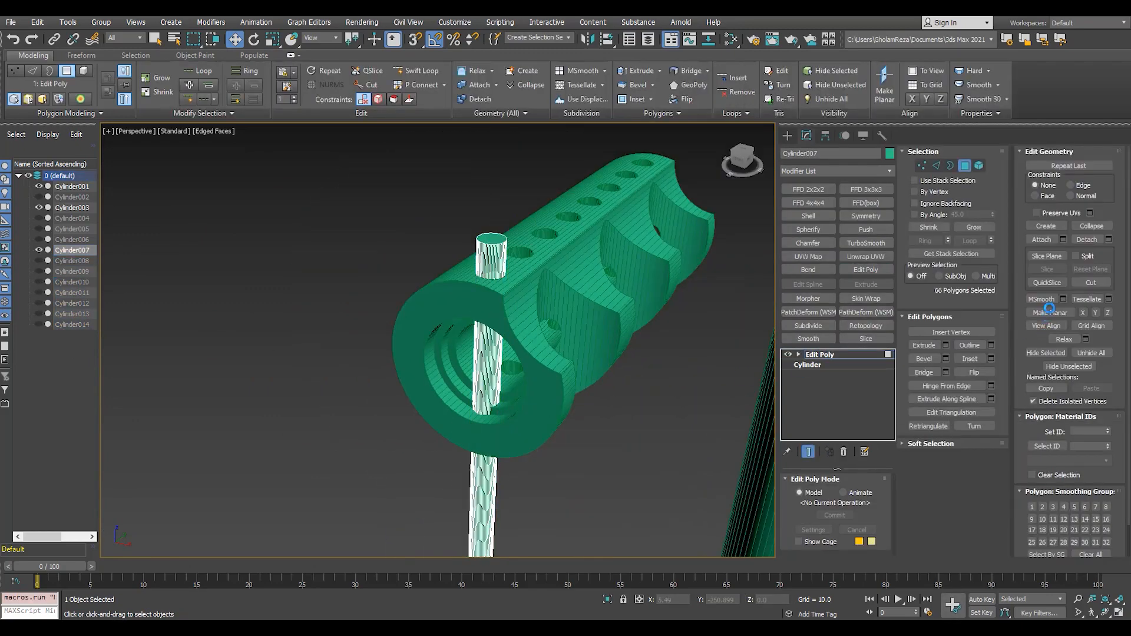
key(ctrl+a)
scroll(1030, 526, down, 1)
click(837, 354)
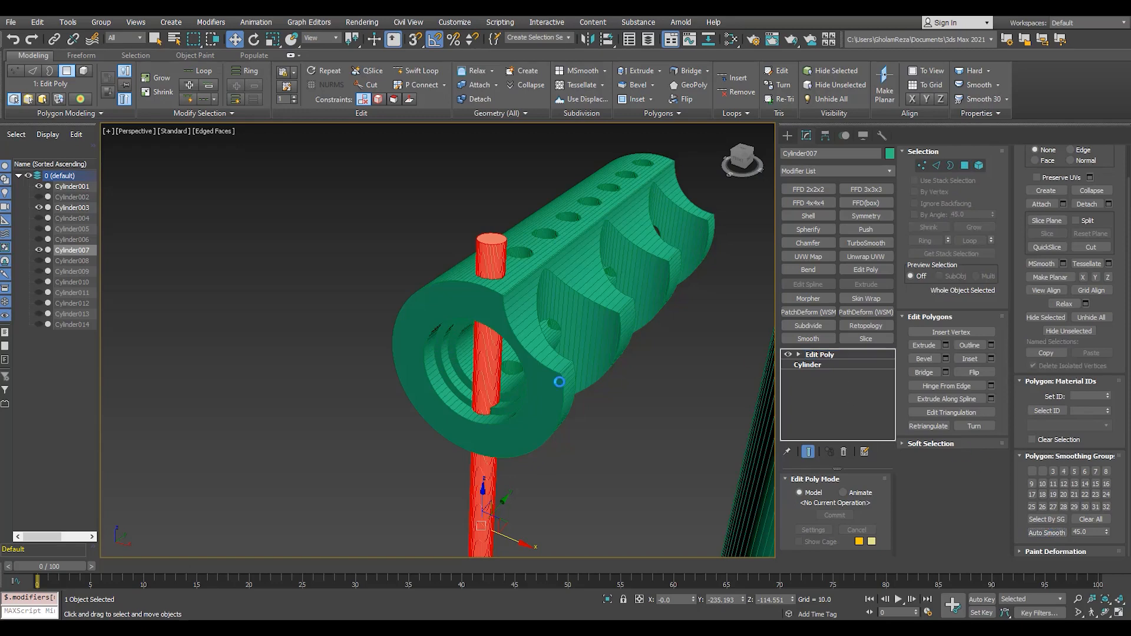
scroll(516, 406, up, 3)
click(39, 250)
Step: Unhide the bore cutter Cylinder006, auto-smooth all its polygons at 45 through Edit Poly, and hide it again
click(39, 239)
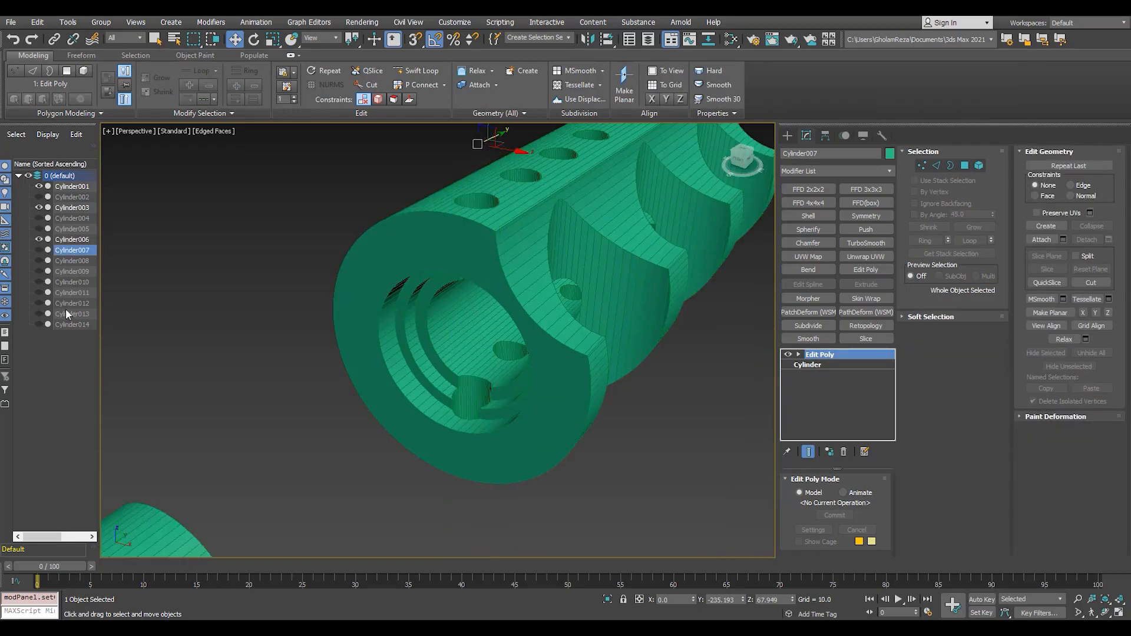
scroll(277, 409, down, 3)
click(276, 409)
key(4)
key(ctrl+a)
scroll(1040, 533, down, 1)
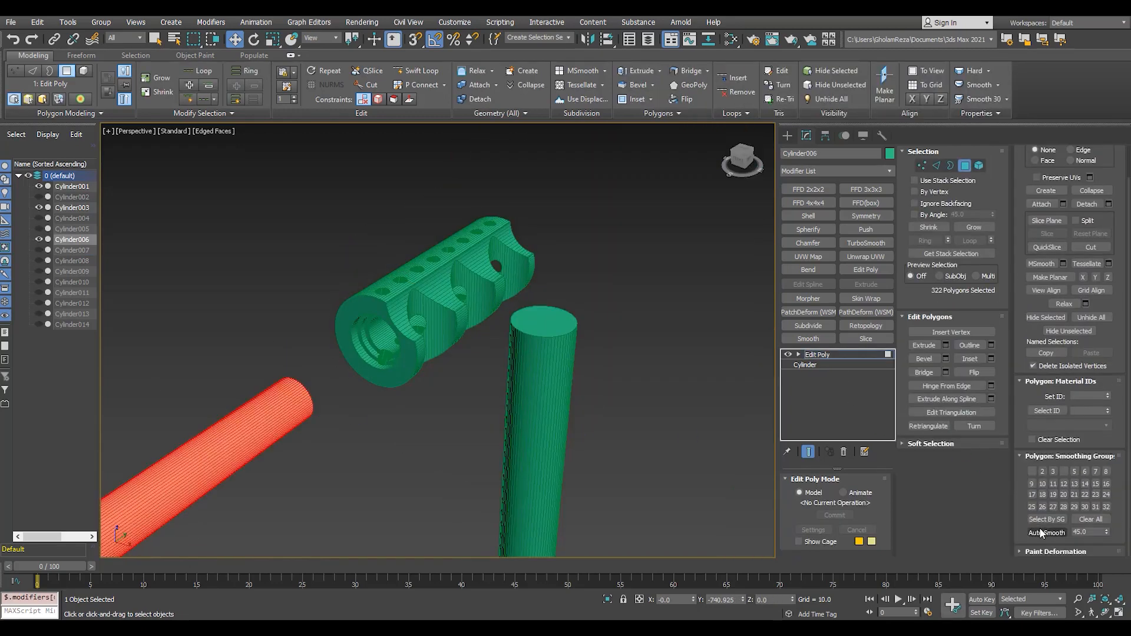
key(ctrl+d)
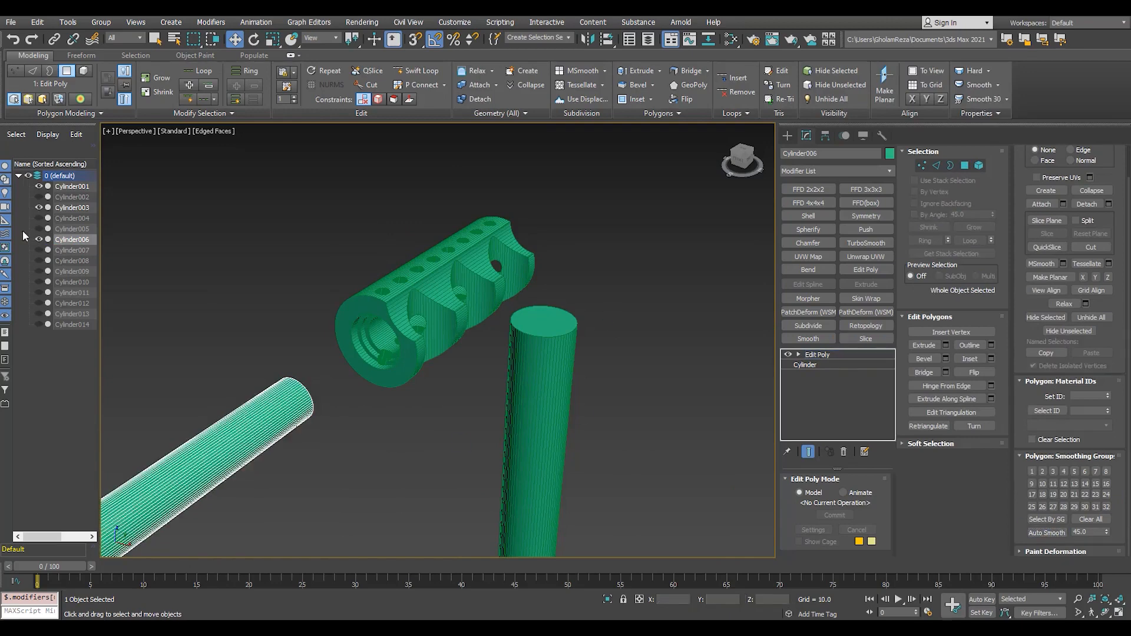
click(39, 239)
Step: Unhide the scallop cutter Cylinder005, auto-smooth all its polygons at 45 through Edit Poly, and hide it again
click(39, 228)
click(69, 229)
scroll(527, 252, up, 4)
key(4)
key(ctrl+a)
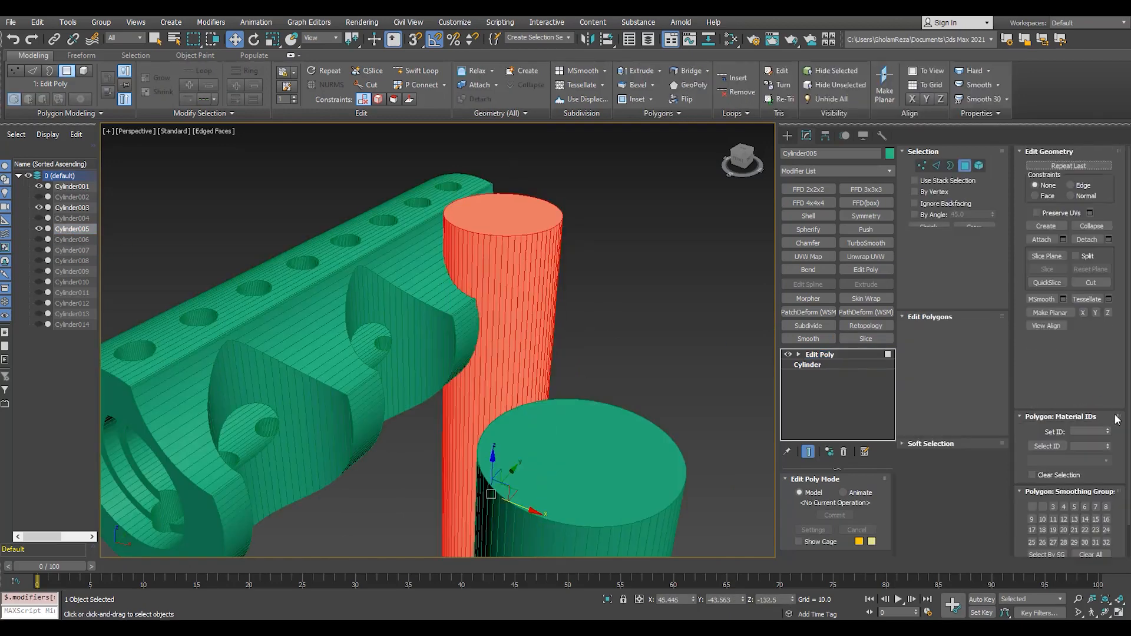
scroll(1037, 521, down, 1)
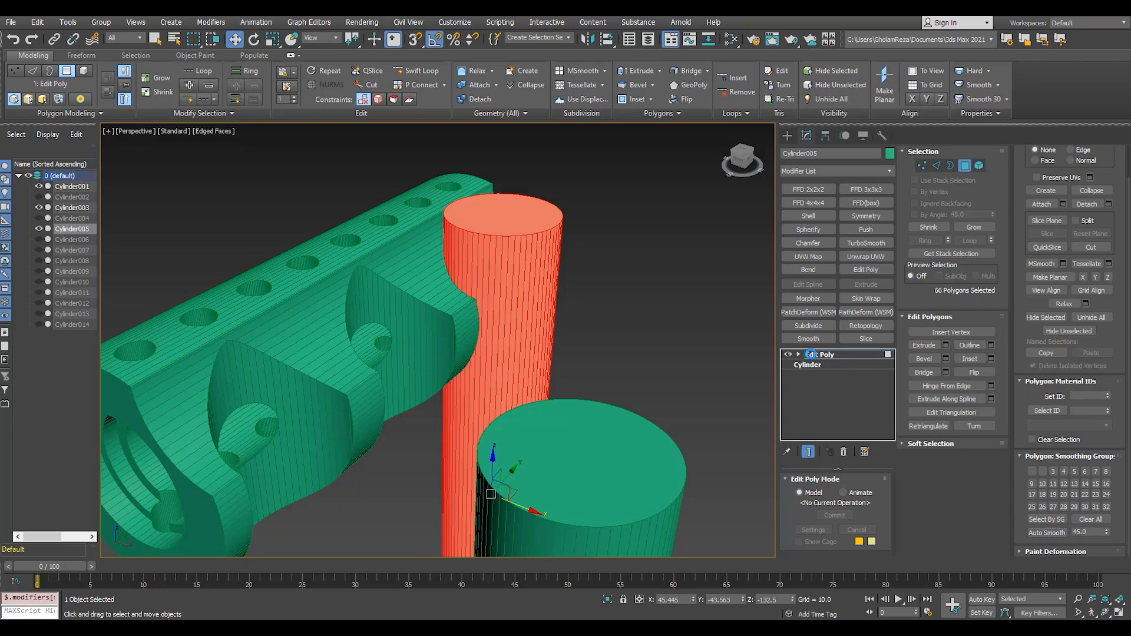
click(811, 354)
click(39, 228)
Step: Unhide the scallop cutter Cylinder004, auto-smooth its polygons at 45 through Edit Poly, and hide it again
click(39, 218)
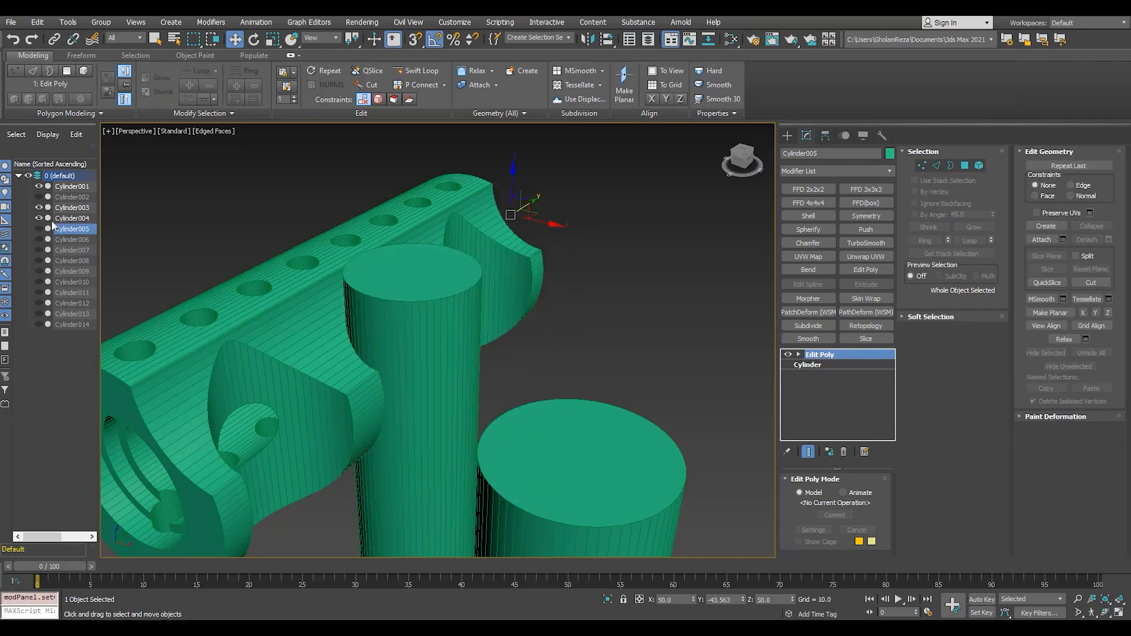
click(412, 325)
key(4)
scroll(1091, 521, down, 1)
click(1058, 533)
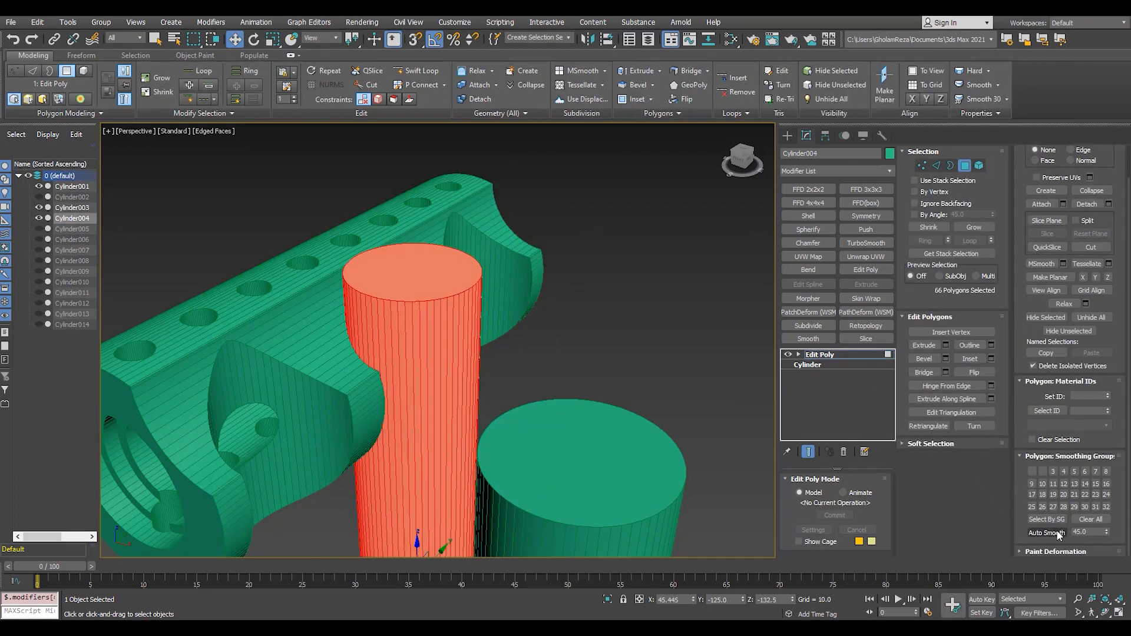
click(824, 358)
click(39, 218)
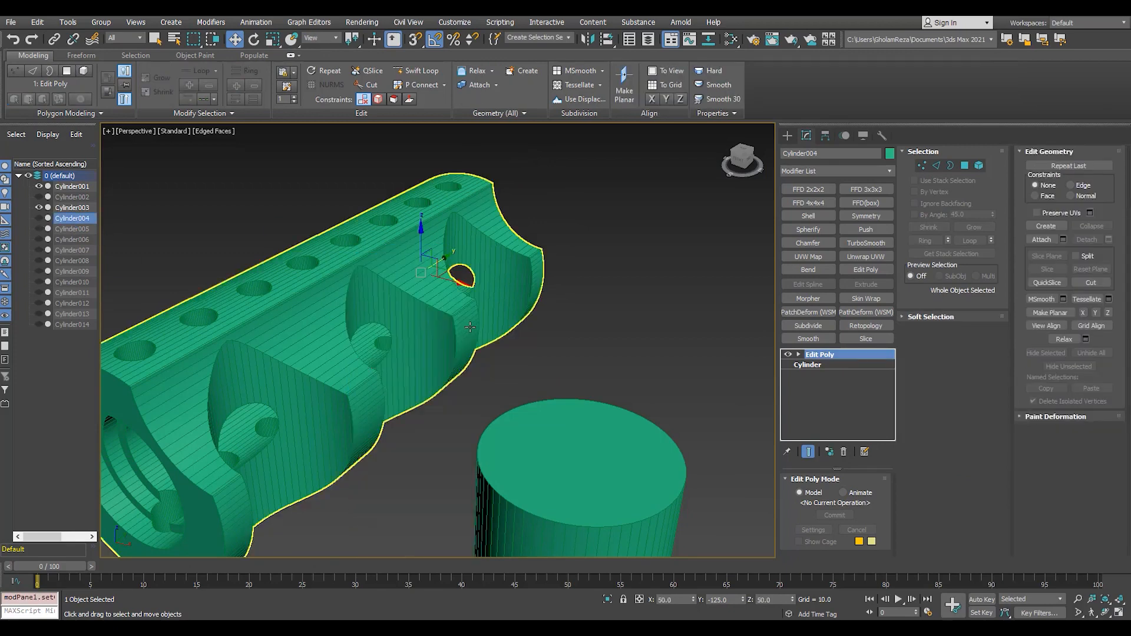
Step: Auto-smooth the polygons of the vertical cutter Cylinder003 at 45 through Edit Poly, and hide it
scroll(470, 326, down, 5)
click(529, 420)
key(4)
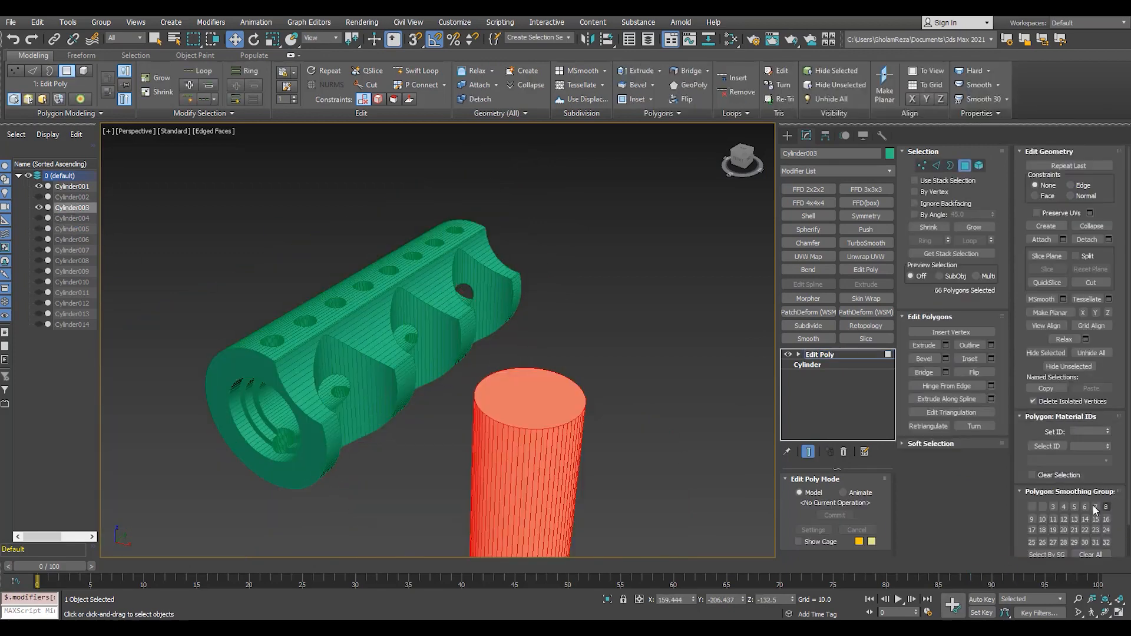
scroll(1092, 511, down, 1)
click(1050, 534)
click(825, 358)
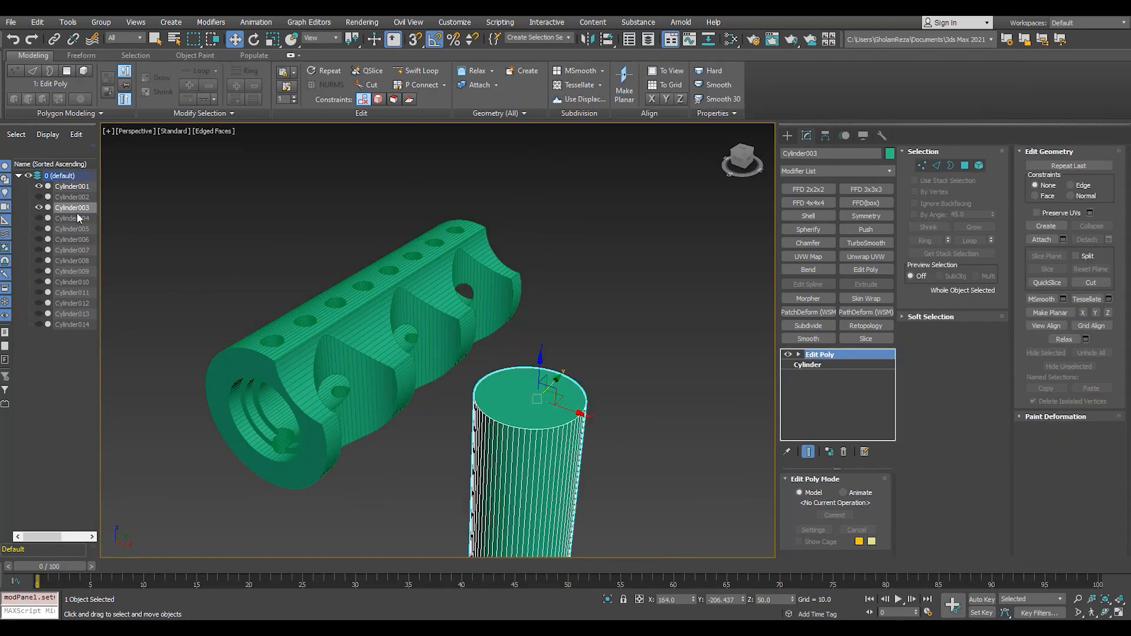
click(37, 207)
Step: Unhide the lengthwise cutter Cylinder002, auto-smooth all its polygons at 45 through Edit Poly, and hide it again
click(36, 197)
scroll(308, 288, up, 3)
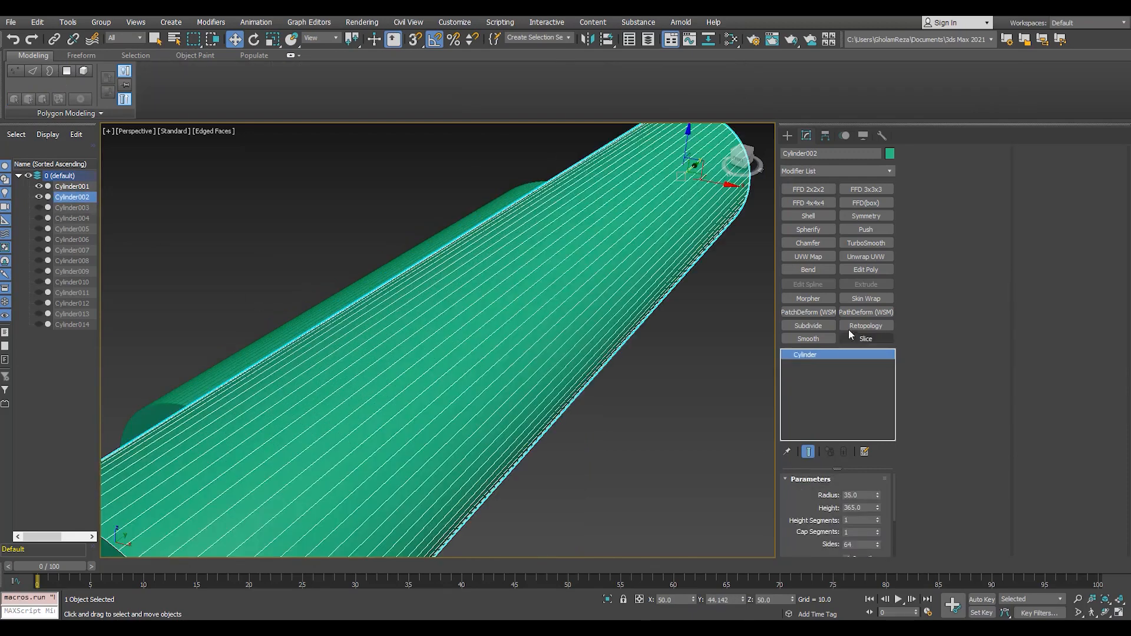
key(4)
key(ctrl+a)
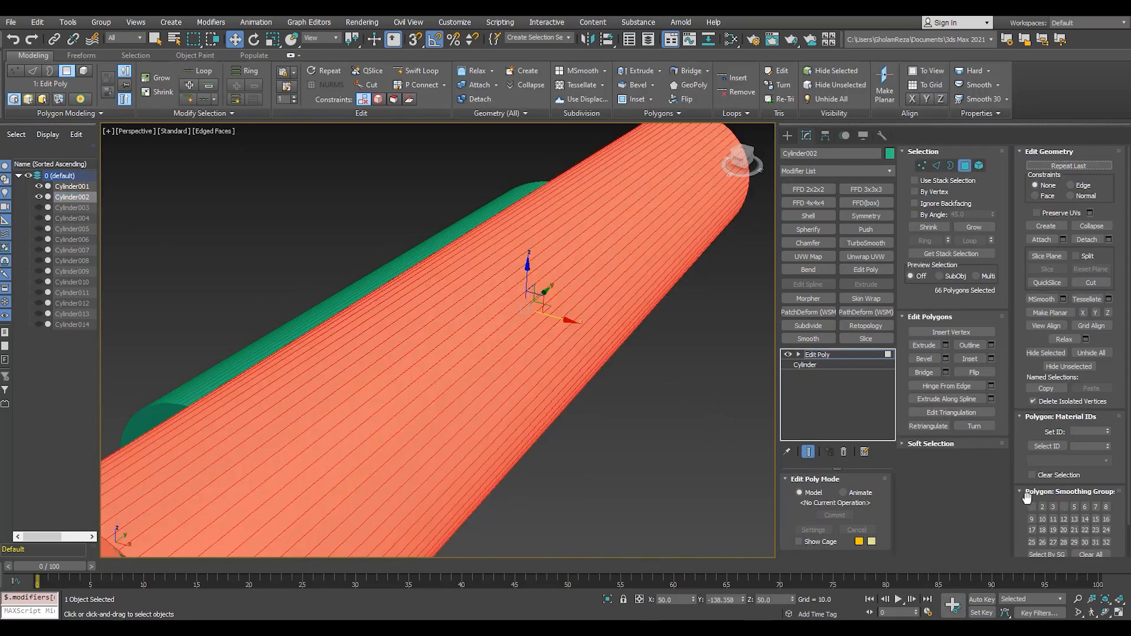
scroll(1056, 501, down, 1)
click(823, 356)
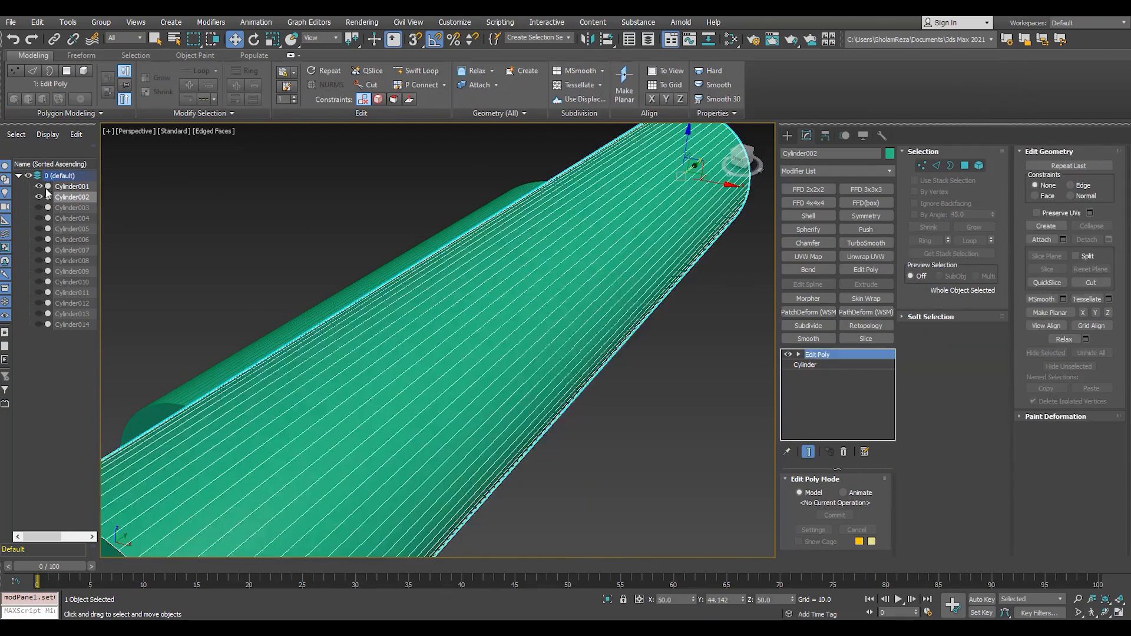
click(38, 196)
Step: In the Front view, slice the body with a vertical Slice plane through its axis, using Remove Top to keep the scalloped half
scroll(415, 287, down, 3)
click(384, 382)
scroll(385, 383, up, 1)
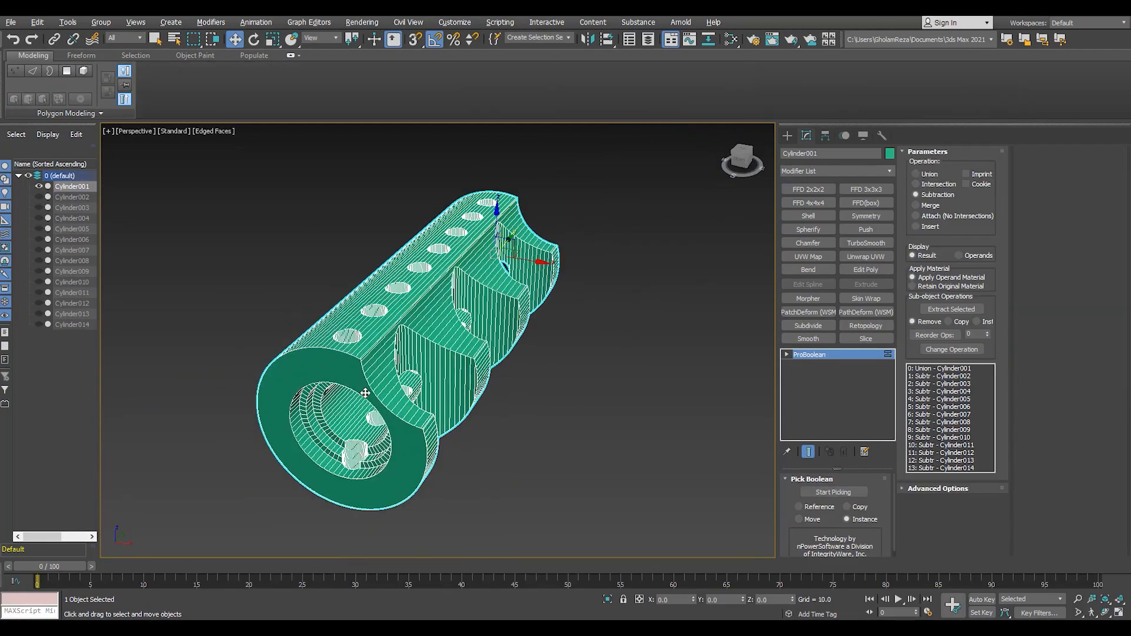
key(alt+w)
key(alt+w)
scroll(442, 340, up, 5)
scroll(444, 345, down, 2)
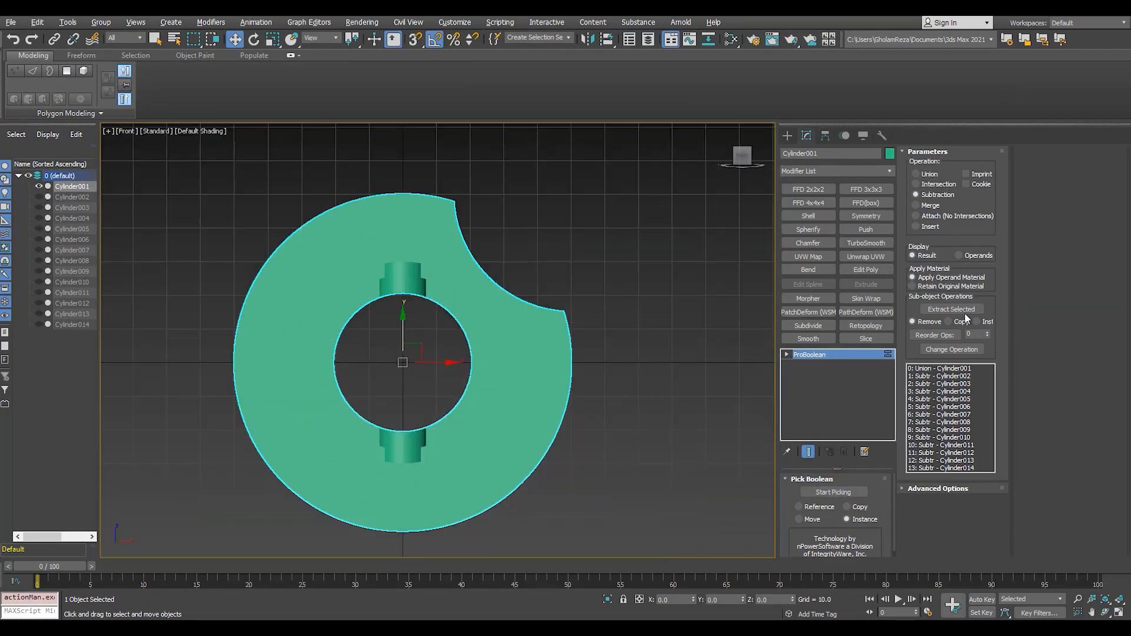
click(865, 339)
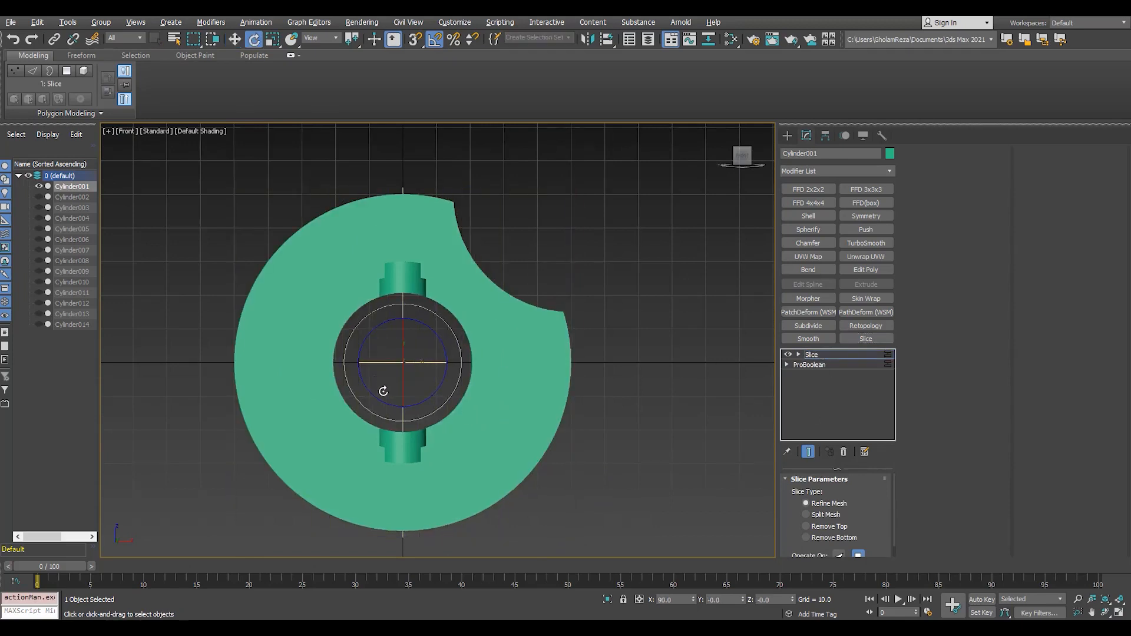
click(838, 538)
click(830, 526)
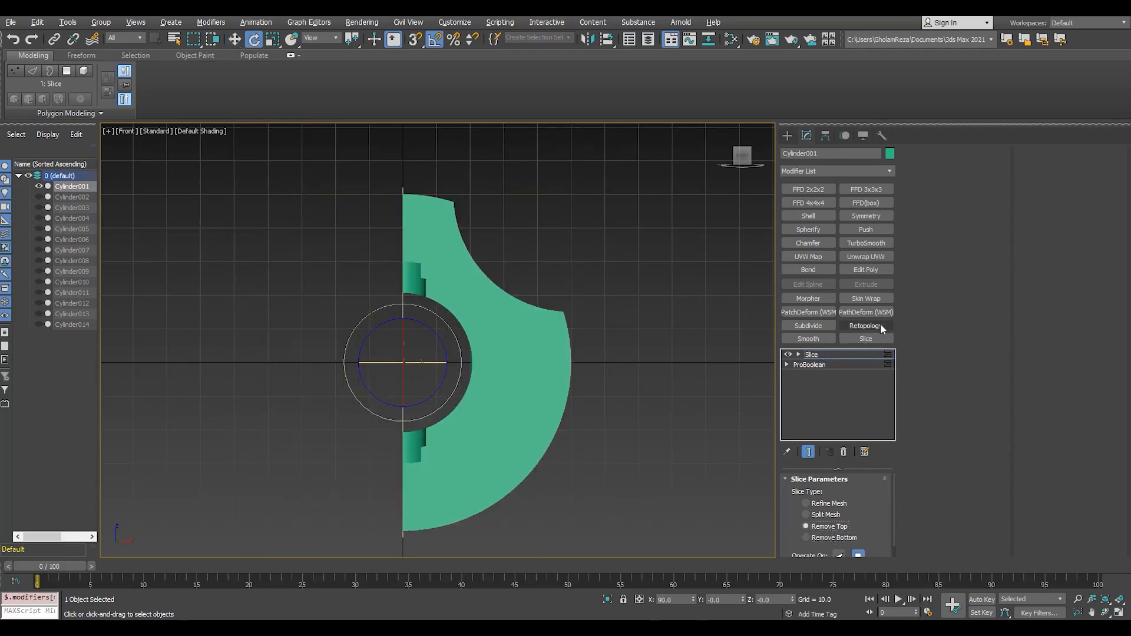
Step: Add a second Slice modifier with a horizontal plane through the axis, set to Remove Bottom to keep the upper scalloped quarter
click(871, 340)
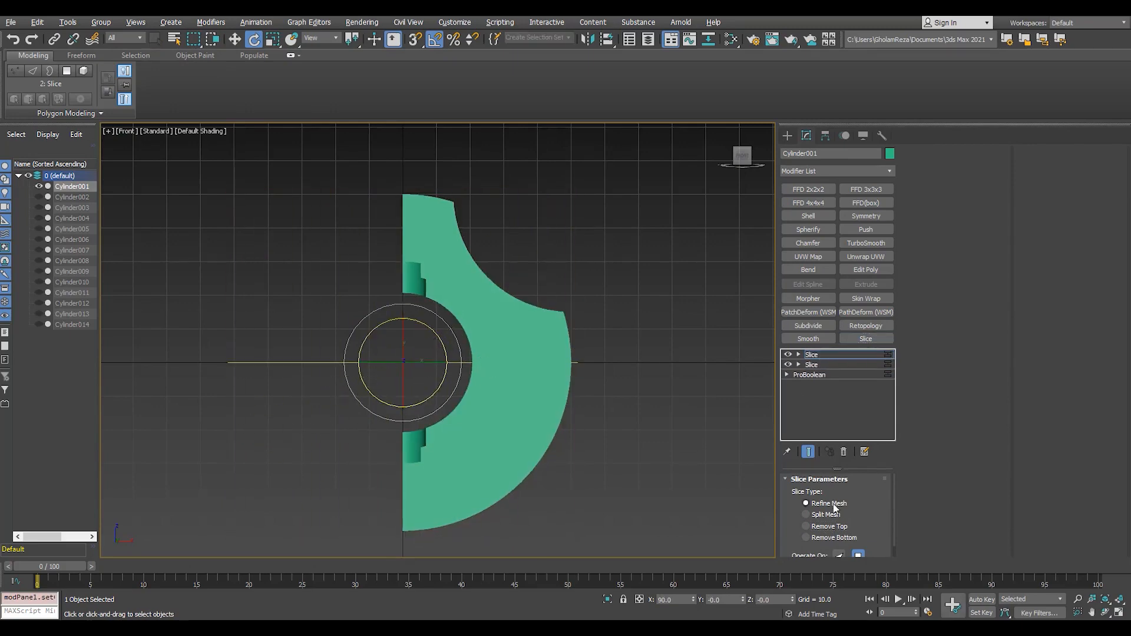
click(829, 526)
click(834, 538)
key(alt+w)
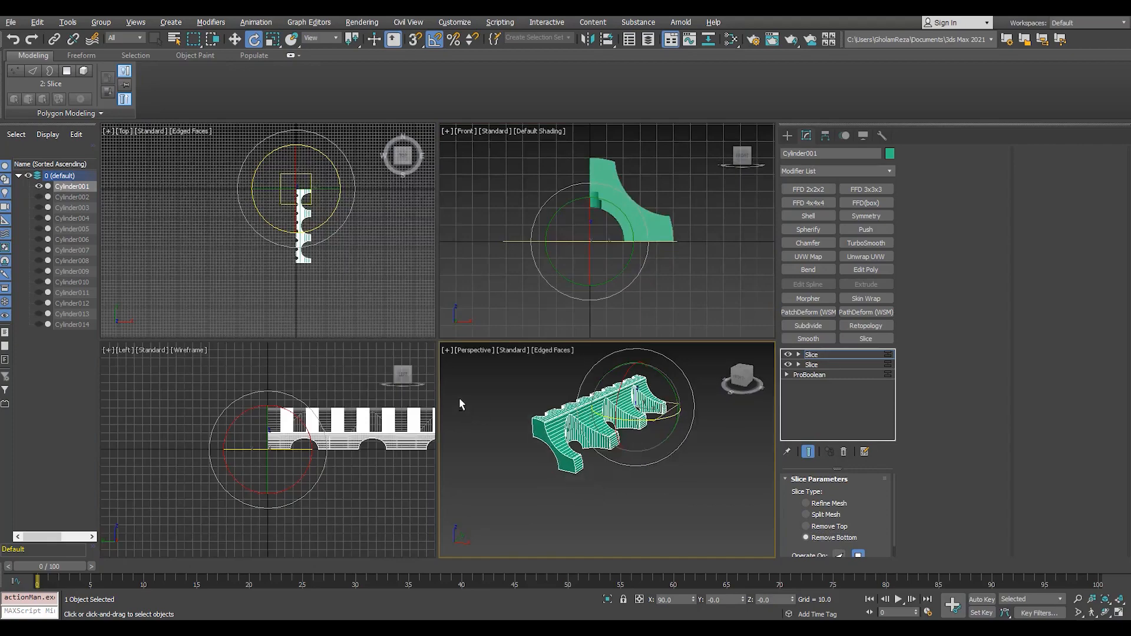
key(alt+w)
mouse_move(349, 362)
alt+middle_down()
mouse_move(384, 330)
mouse_move(361, 370)
alt+middle_up()
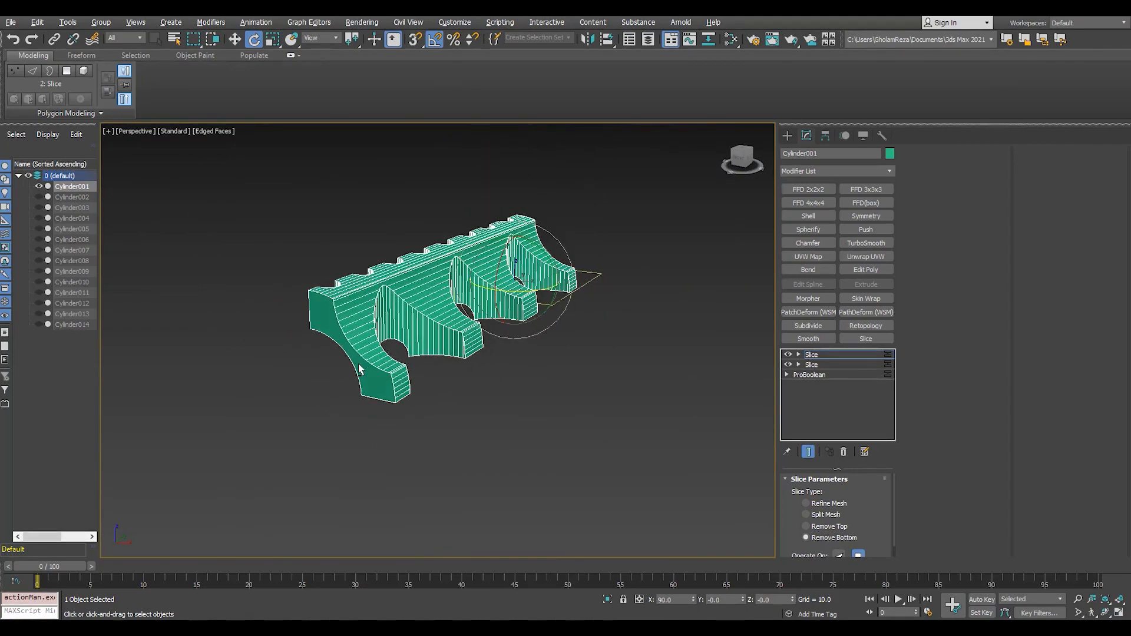
scroll(360, 369, up, 2)
middle_drag(411, 307, 416, 314)
Step: Turn off both Slice modifiers and insert a Turn to Poly modifier directly above ProBoolean
click(825, 375)
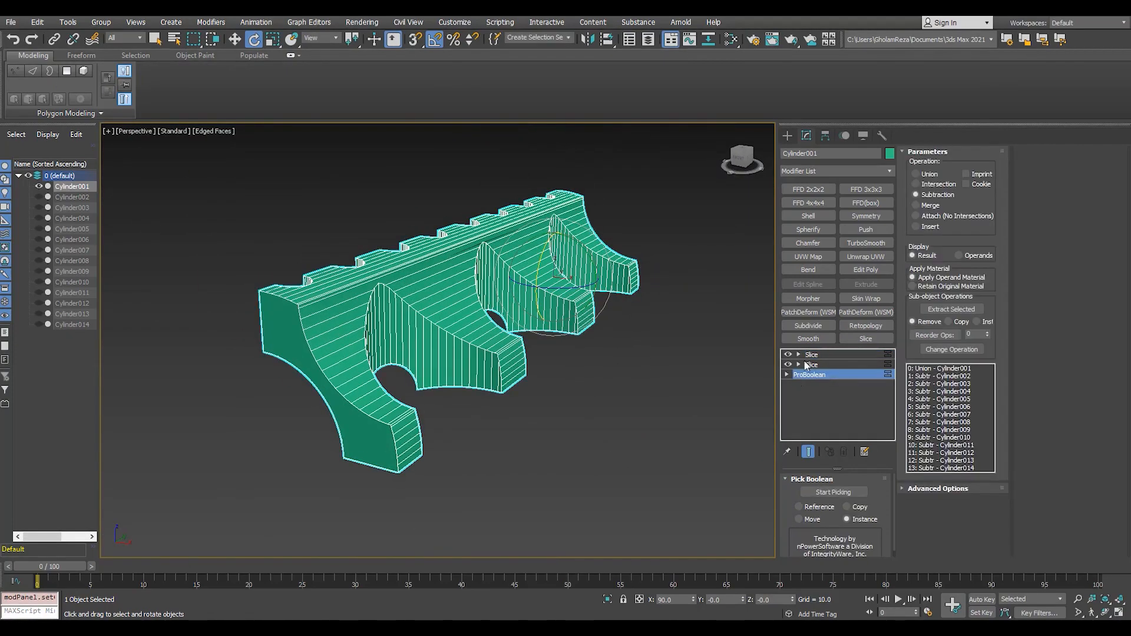
click(788, 365)
click(788, 354)
click(882, 171)
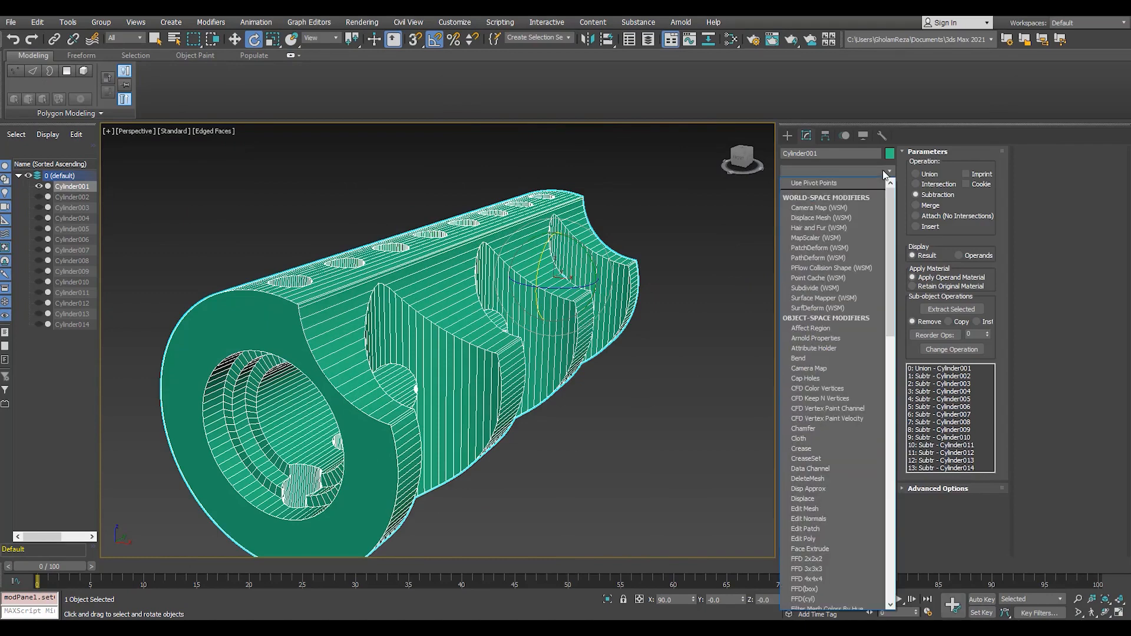
text(tu)
key(Down)
key(Down)
key(Down)
key(Return)
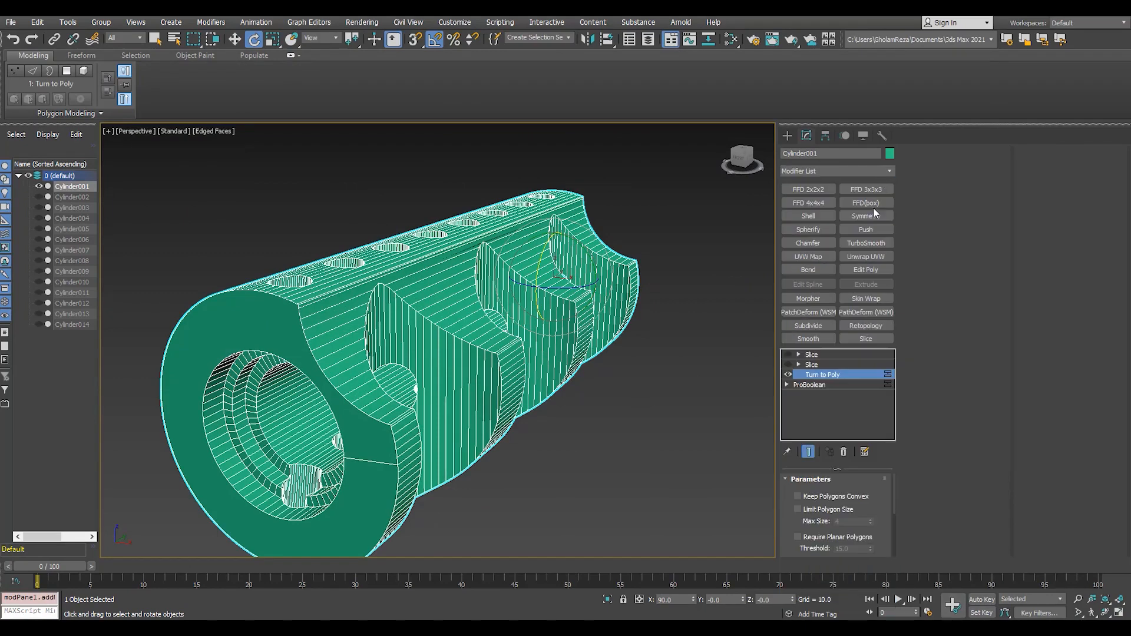
Step: Collapse the body's stack up to Turn to Poly into an Editable Poly beneath the Slice modifiers
right_click(825, 376)
click(829, 229)
click(613, 363)
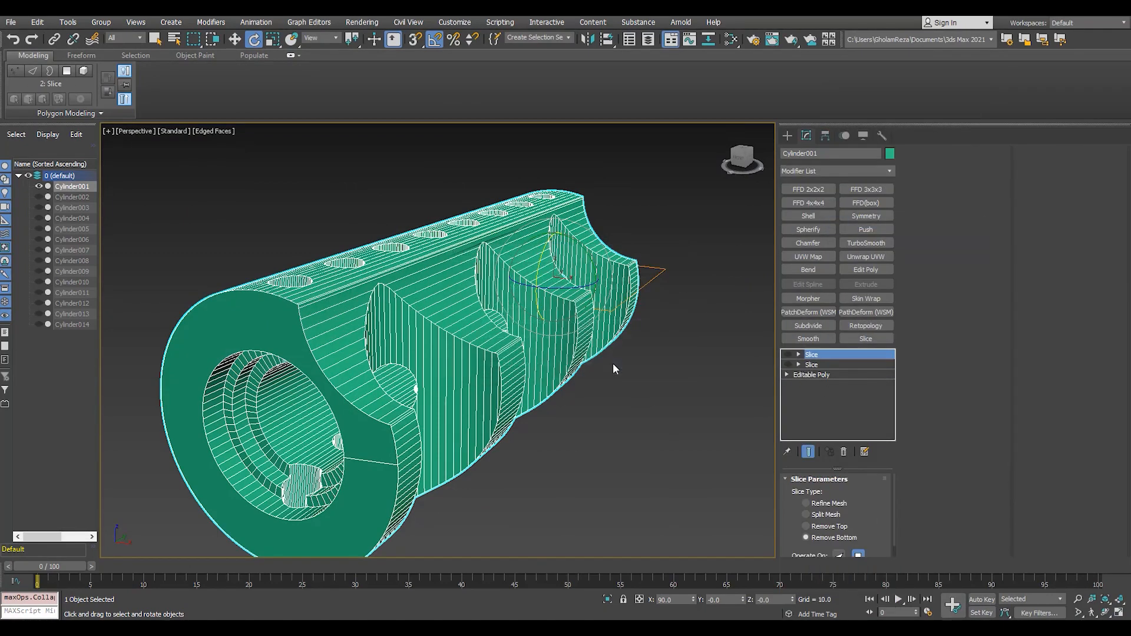
Step: Turn both Slice modifiers back on above the Editable Poly
click(817, 375)
click(812, 364)
click(788, 354)
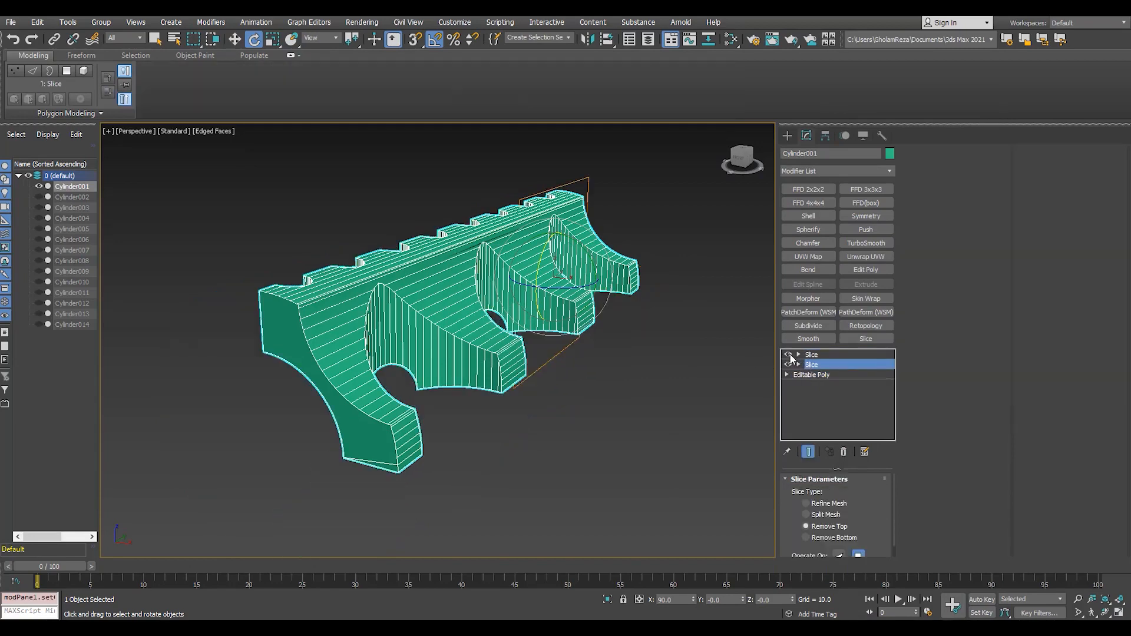
Step: Collapse both Slice modifiers into the body's Editable Poly
click(812, 354)
key(F4)
key(F4)
key(F4)
alt+middle_drag(493, 313, 338, 306)
key(F4)
scroll(548, 235, up, 4)
scroll(548, 235, down, 3)
alt+middle_drag(522, 230, 661, 240)
scroll(661, 241, up, 1)
key(ctrl+e)
scroll(591, 281, down, 3)
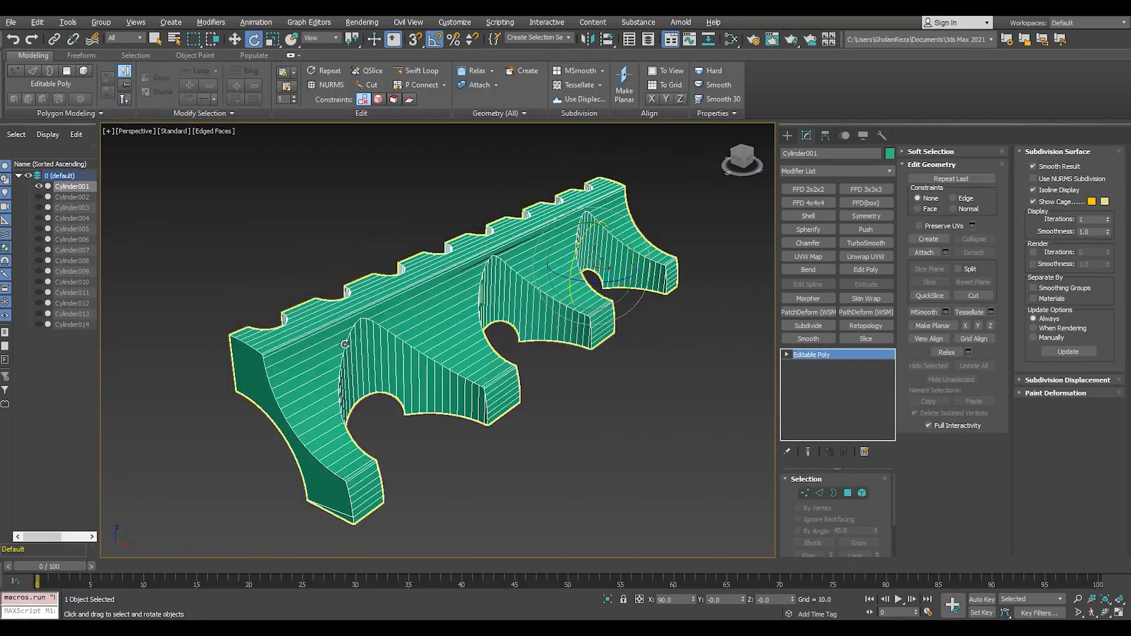
Step: Insert a short edge line with Swift Loop above the first arch's peak and join its upper end to the round notch's rim
alt+middle_drag(407, 300, 353, 298)
scroll(295, 289, up, 7)
key(alt+1)
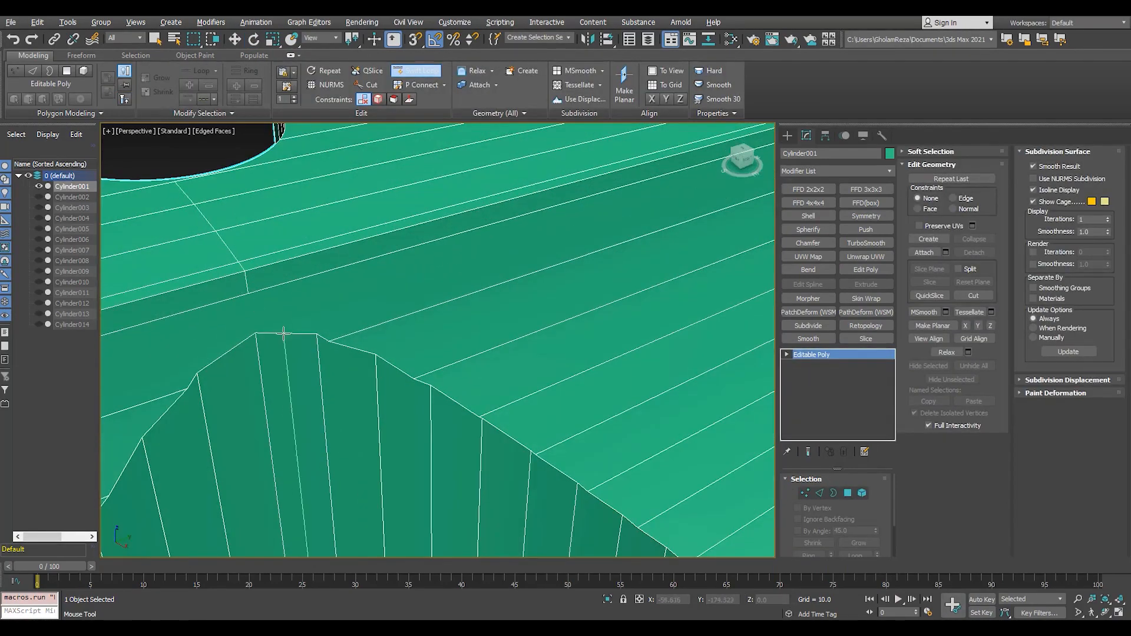
key(1)
middle_drag(232, 323, 333, 386)
scroll(333, 385, up, 3)
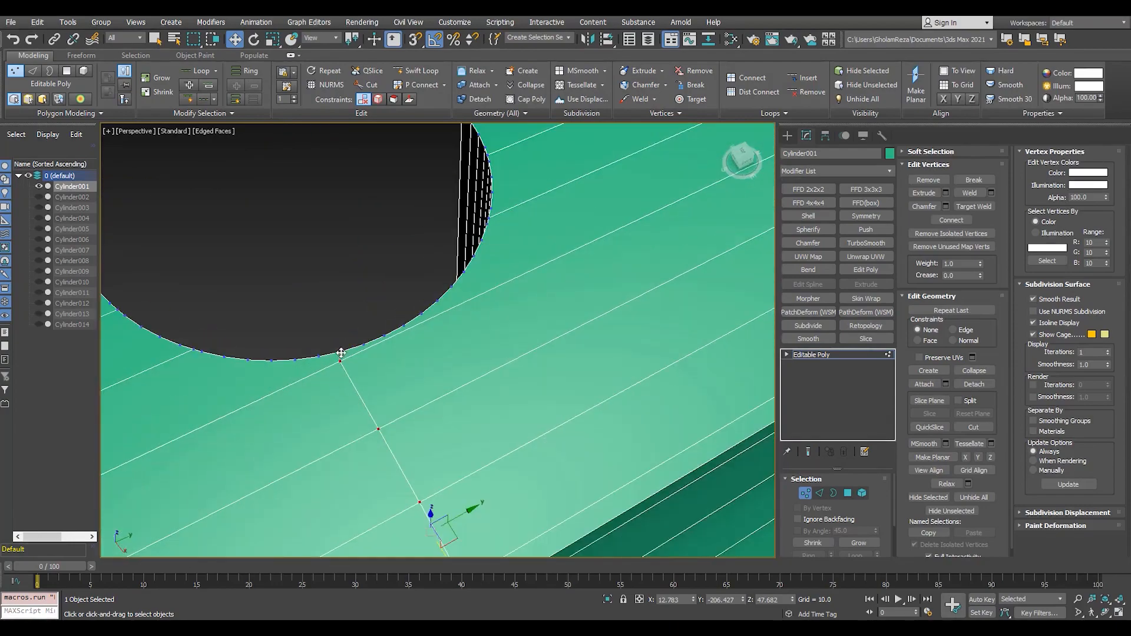
key(F3)
drag(328, 323, 365, 390)
key(F3)
scroll(366, 391, down, 5)
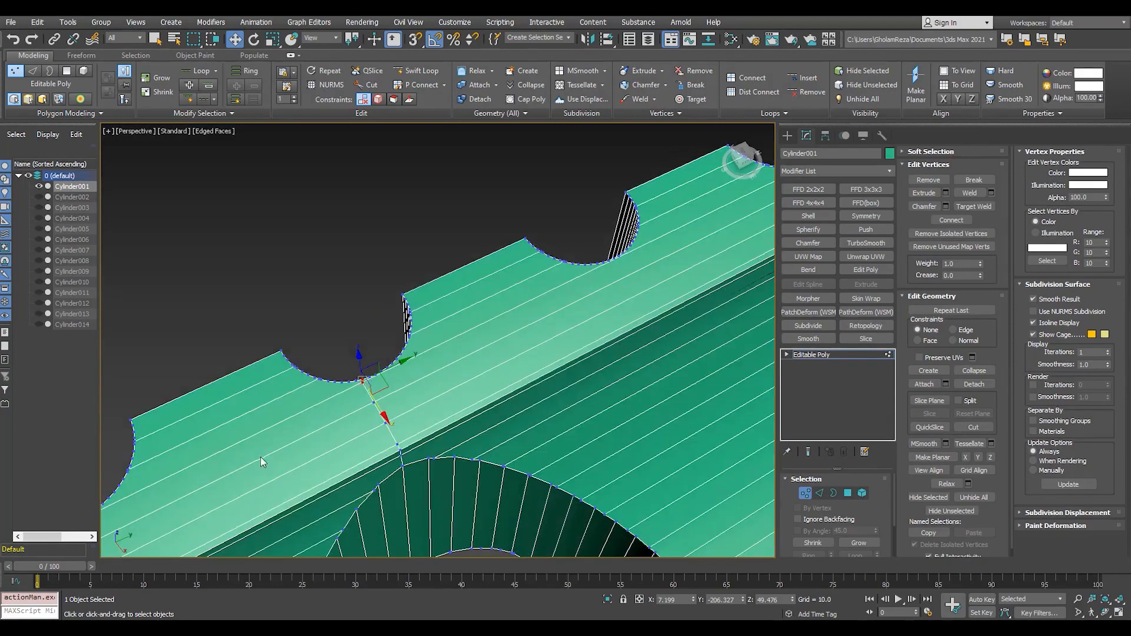
Step: Insert a Swift Loop edge line above the second arch and connect its lower end to the arch's peak vertex
mouse_move(261, 458)
alt+middle_down()
mouse_move(332, 383)
mouse_move(412, 380)
alt+middle_up()
scroll(332, 383, down, 5)
scroll(537, 351, up, 6)
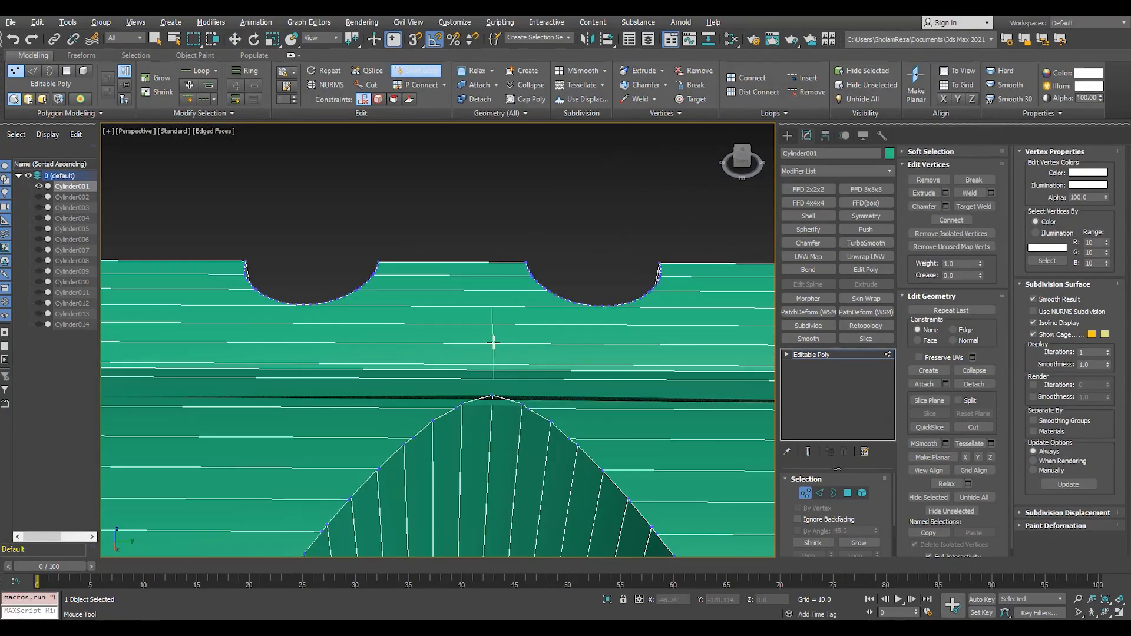
right_click(518, 357)
scroll(489, 399, up, 4)
ctrl+click(496, 392)
key(ctrl+shift+e)
Step: Extend the second arch's edge line up to the section's upper border between the two notches with Cut
middle_drag(520, 393, 508, 472)
scroll(508, 472, down, 2)
key(alt+1)
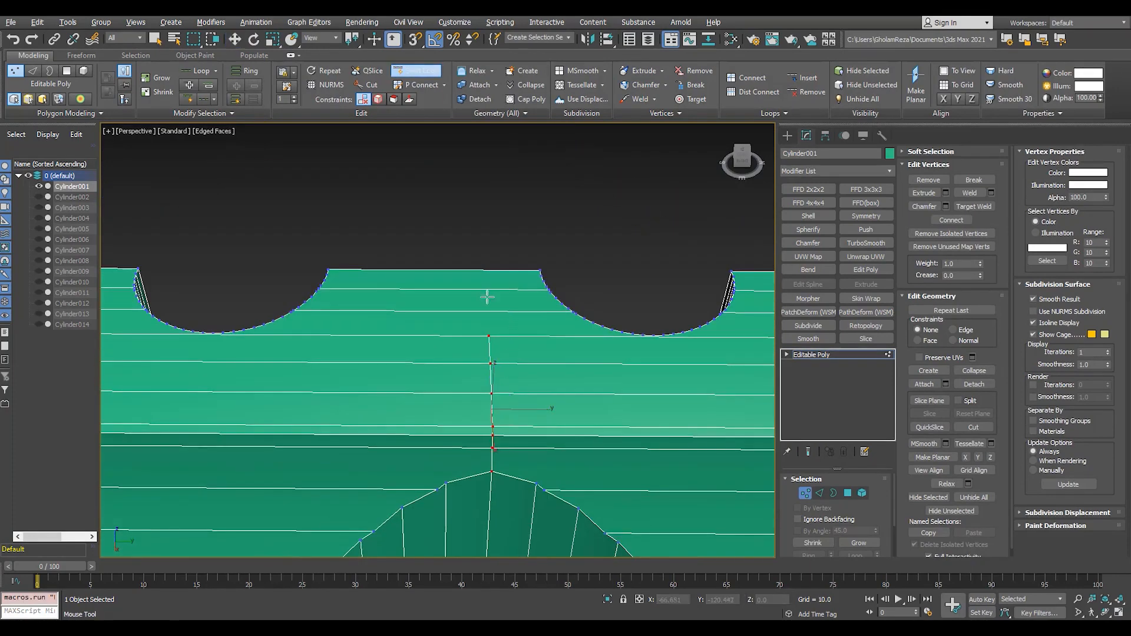
scroll(486, 281, down, 5)
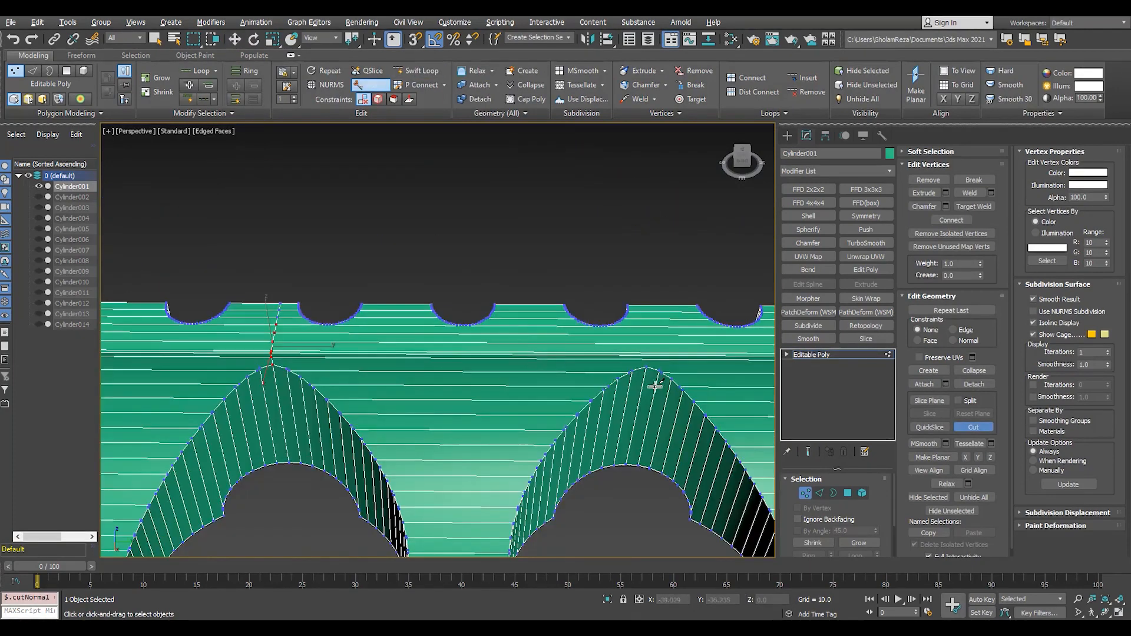
Step: Insert a Swift Loop edge line above the third arch and connect its lower end to the arch's peak vertex
scroll(656, 377, up, 5)
middle_drag(548, 297, 467, 331)
right_click(470, 323)
scroll(467, 332, down, 2)
key(alt+1)
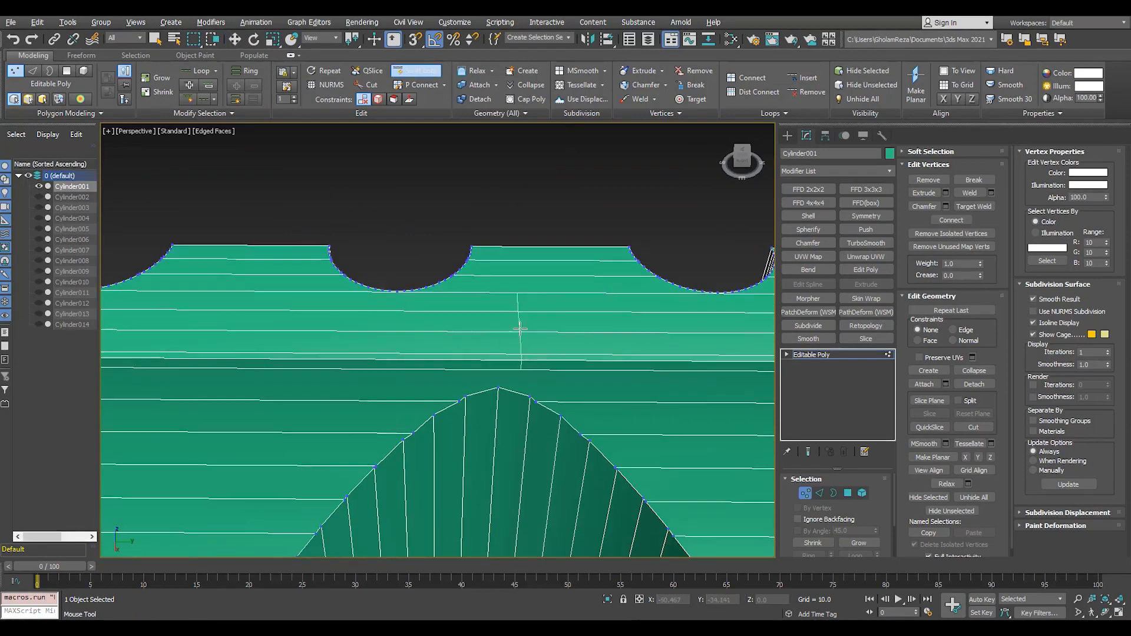
click(497, 333)
right_click(501, 378)
scroll(504, 401, up, 2)
scroll(519, 343, down, 3)
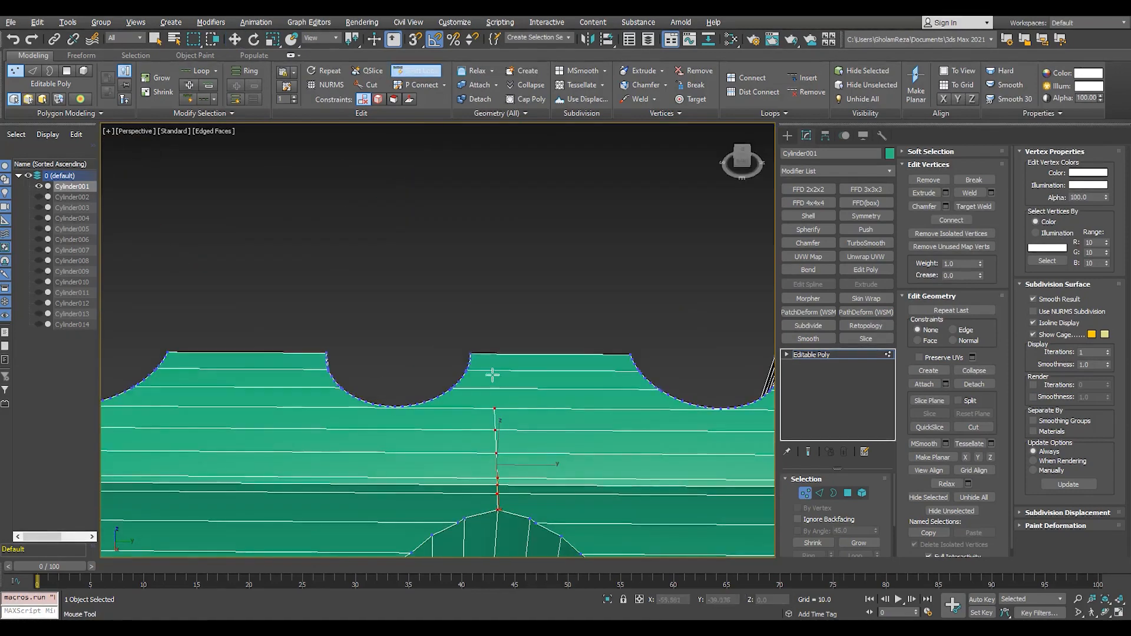
Step: Cut the third arch's edge line up to the section's upper border and leave vertex editing
scroll(496, 413, up, 3)
scroll(504, 386, down, 6)
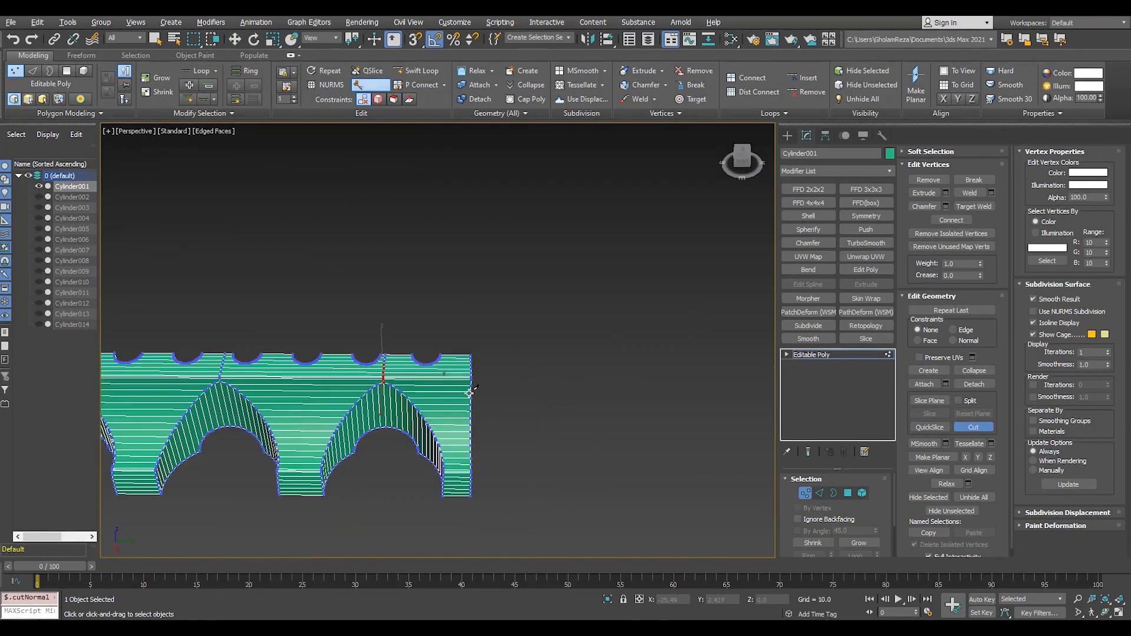
middle_drag(472, 391, 764, 366)
right_click(653, 338)
click(811, 354)
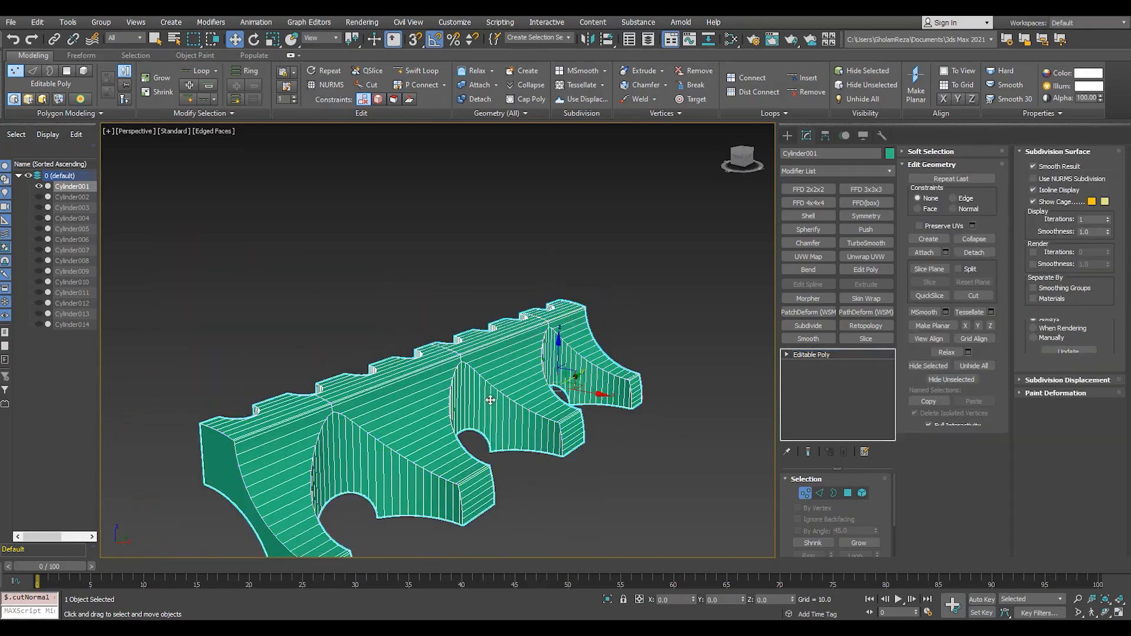
Step: Select an edge of the quarter section and add a Symmetry modifier to mirror it
key(F4)
scroll(336, 374, up, 5)
scroll(336, 374, down, 5)
mouse_move(540, 376)
alt+middle_down()
mouse_move(580, 367)
mouse_move(523, 376)
alt+middle_up()
key(F4)
scroll(462, 412, up, 4)
key(2)
click(427, 401)
click(854, 216)
scroll(548, 386, down, 4)
key(F4)
Step: Select the end face's lower edge in the Editable Poly and add a second Symmetry modifier with mirror axis Y
click(829, 363)
key(2)
click(457, 502)
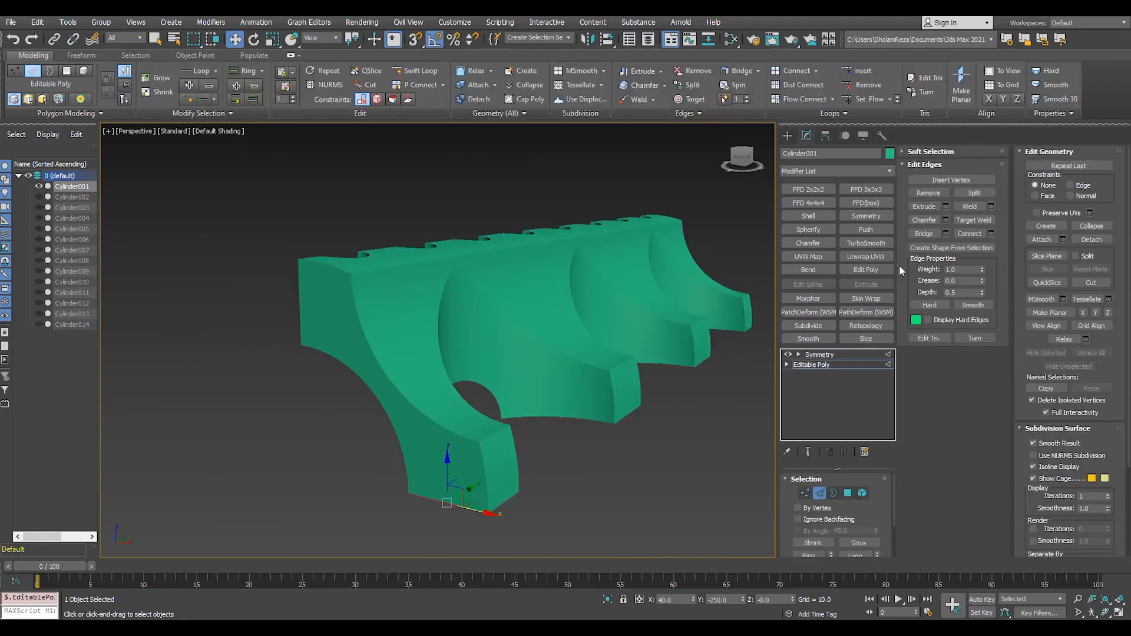
key(F4)
click(867, 216)
alt+middle_drag(448, 378, 417, 385)
scroll(417, 457, up, 4)
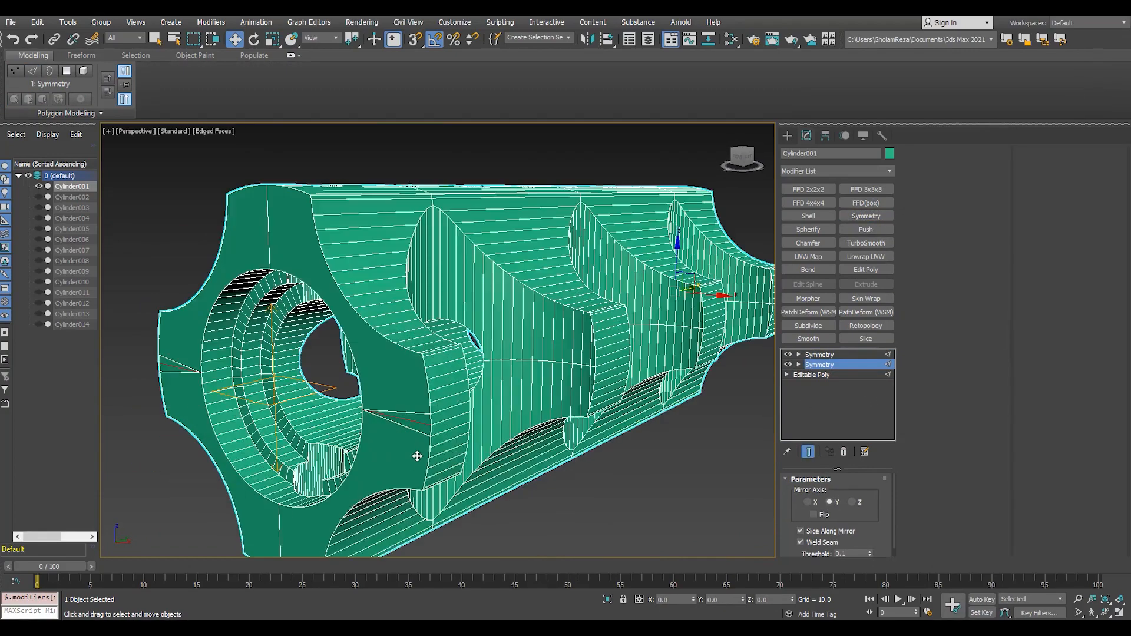
Step: Delete both Symmetry modifiers, leaving only the quarter section's Editable Poly
key(F4)
scroll(455, 419, down, 2)
alt+middle_drag(454, 419, 419, 380)
scroll(452, 425, down, 3)
scroll(419, 401, up, 4)
middle_drag(497, 359, 560, 356)
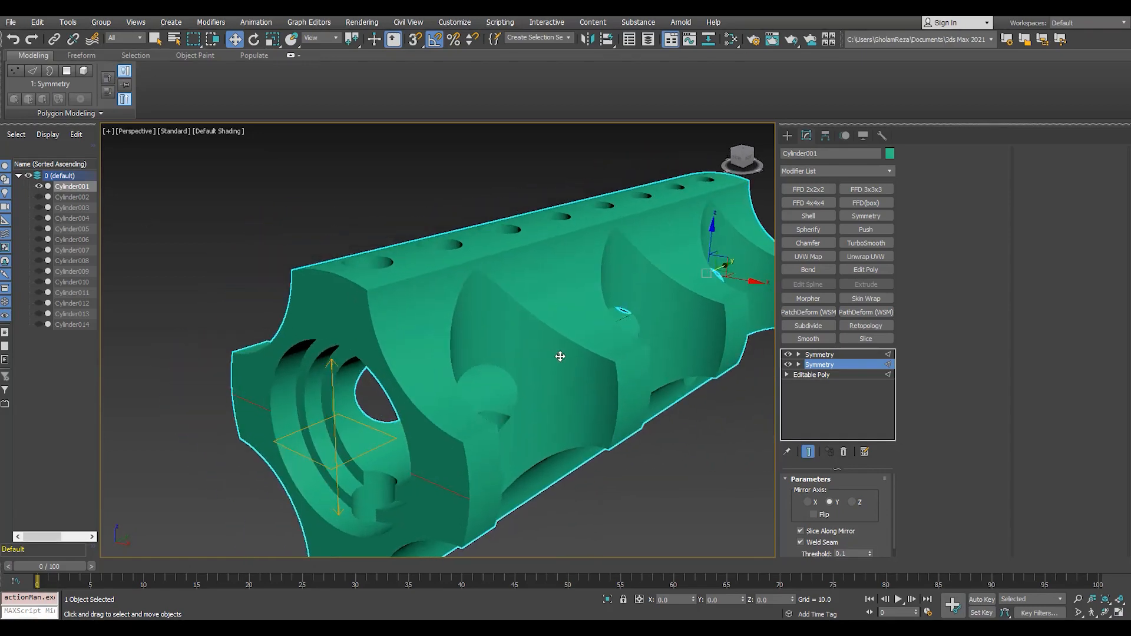
click(824, 364)
click(823, 357)
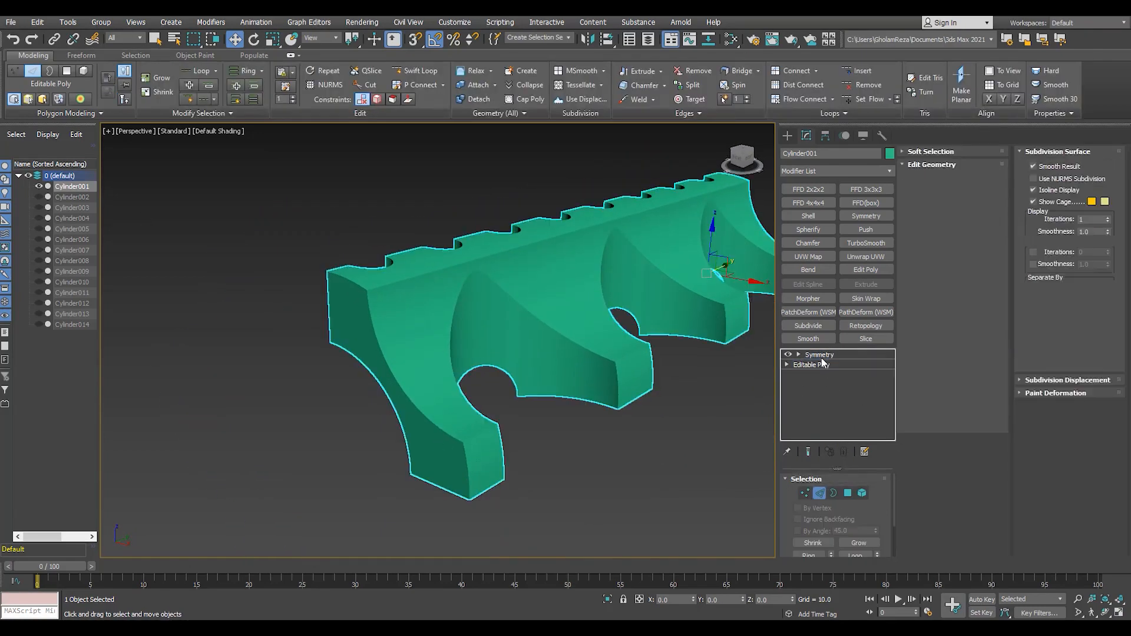
click(843, 452)
middle_drag(435, 360, 442, 380)
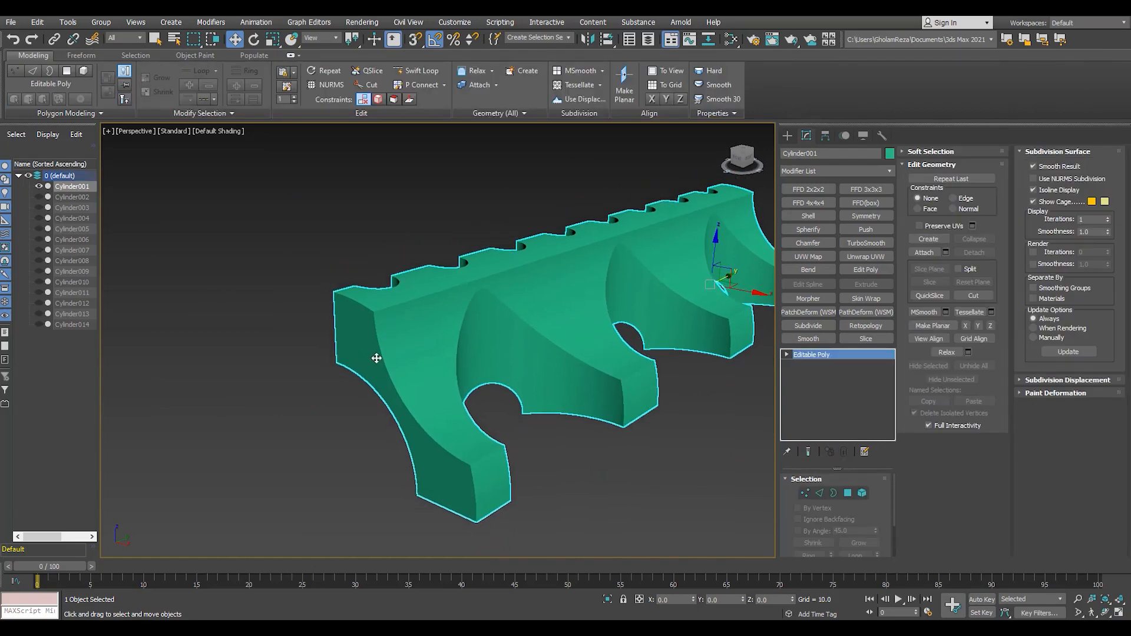
Step: Put Cylinder001 on a new layer named Mesh and hide the 0 (default) layer
key(F4)
click(42, 184)
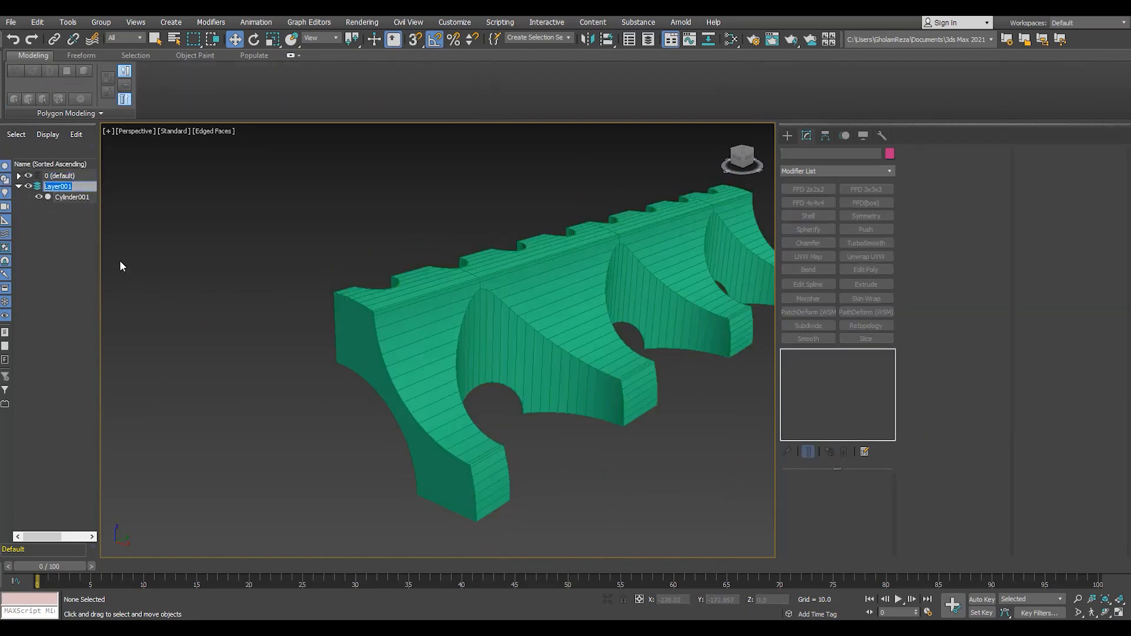
click(28, 176)
Step: Clone the quarter section in place and hide the original Cylinder001
click(483, 313)
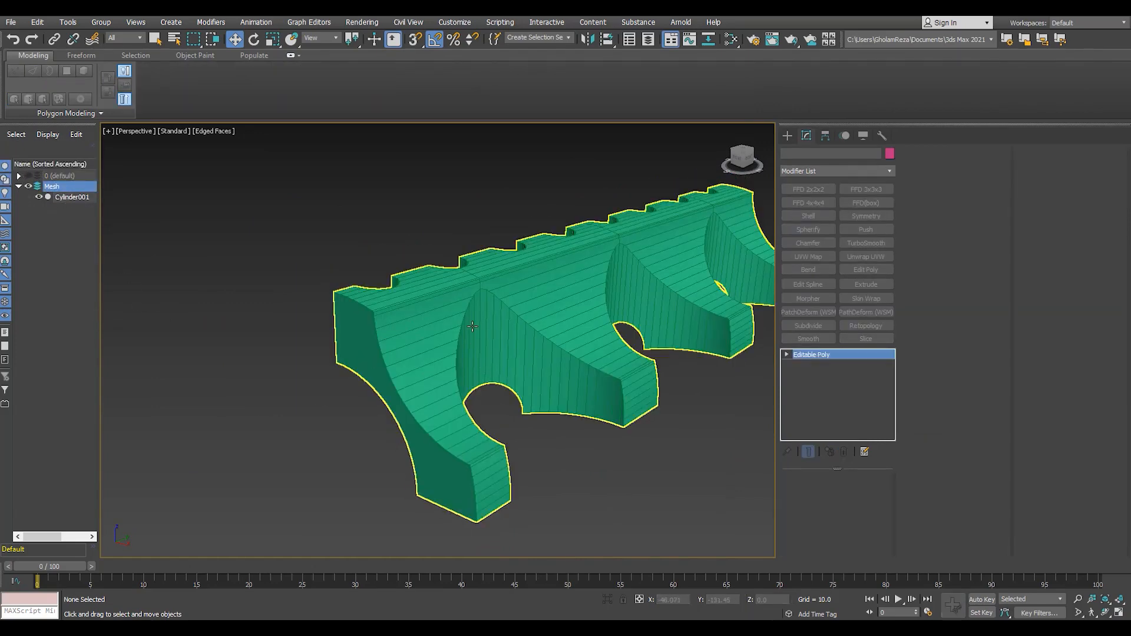
scroll(484, 313, up, 4)
key(F4)
scroll(442, 369, down, 3)
key(ctrl+v)
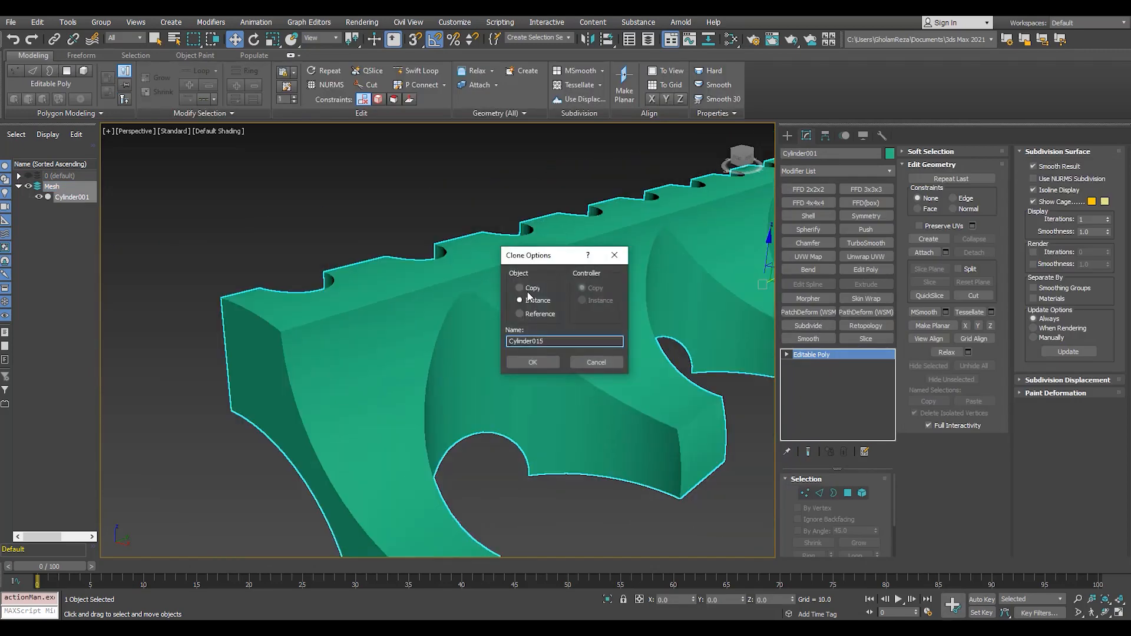
click(543, 362)
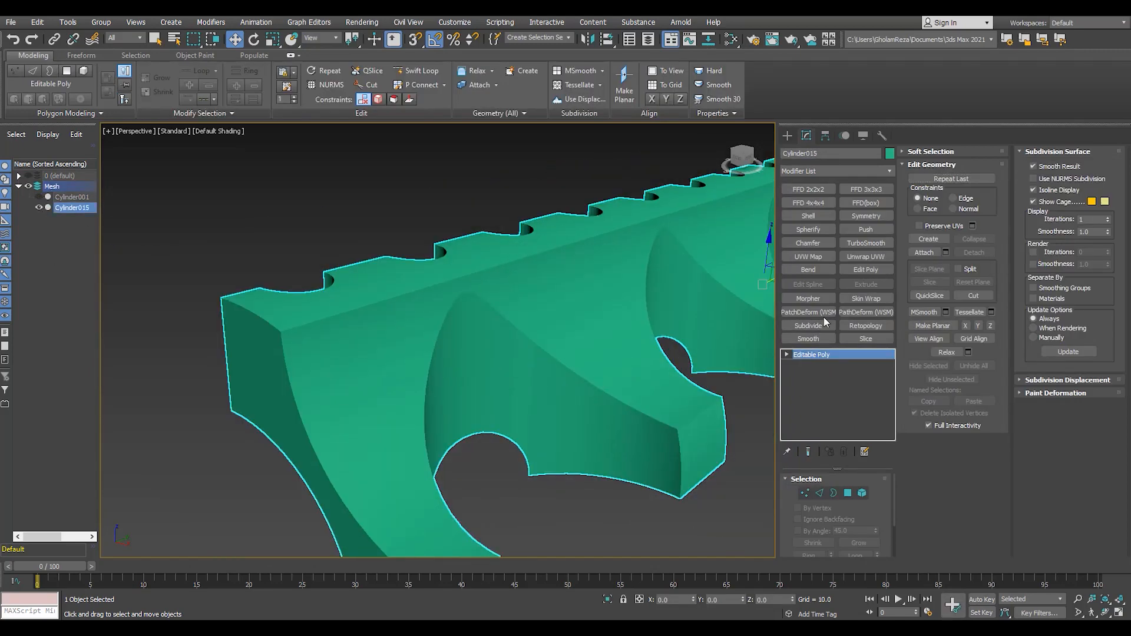
Step: Remesh the clone with a Variable Curvature Subdivide modifier and compute a ReForm Retopology with a face count of 15000
click(809, 326)
click(819, 545)
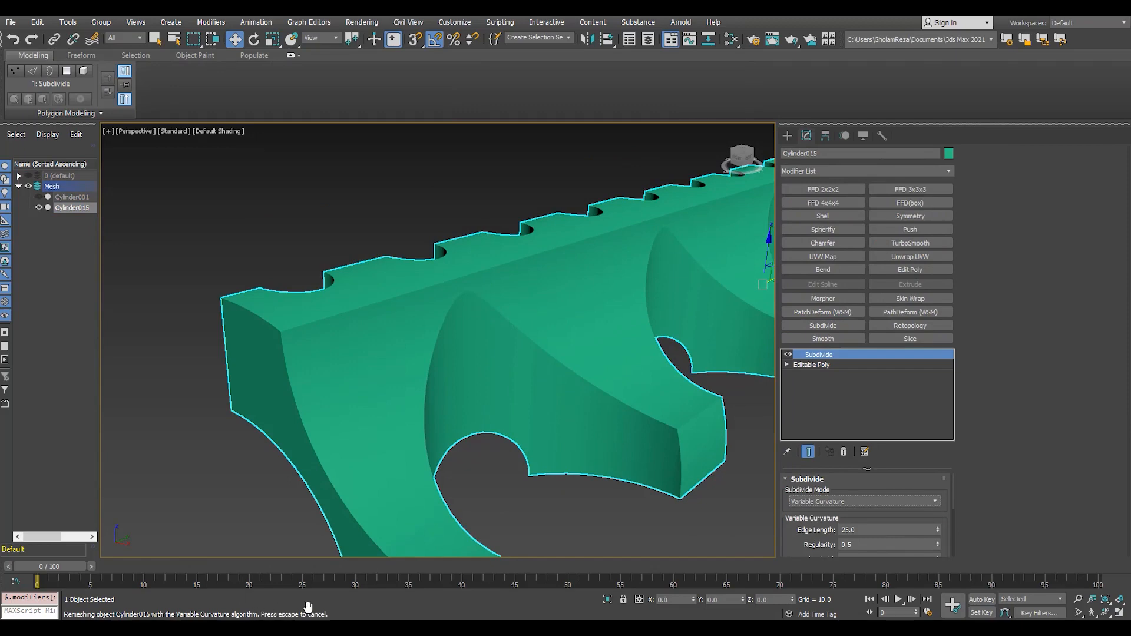
key(F4)
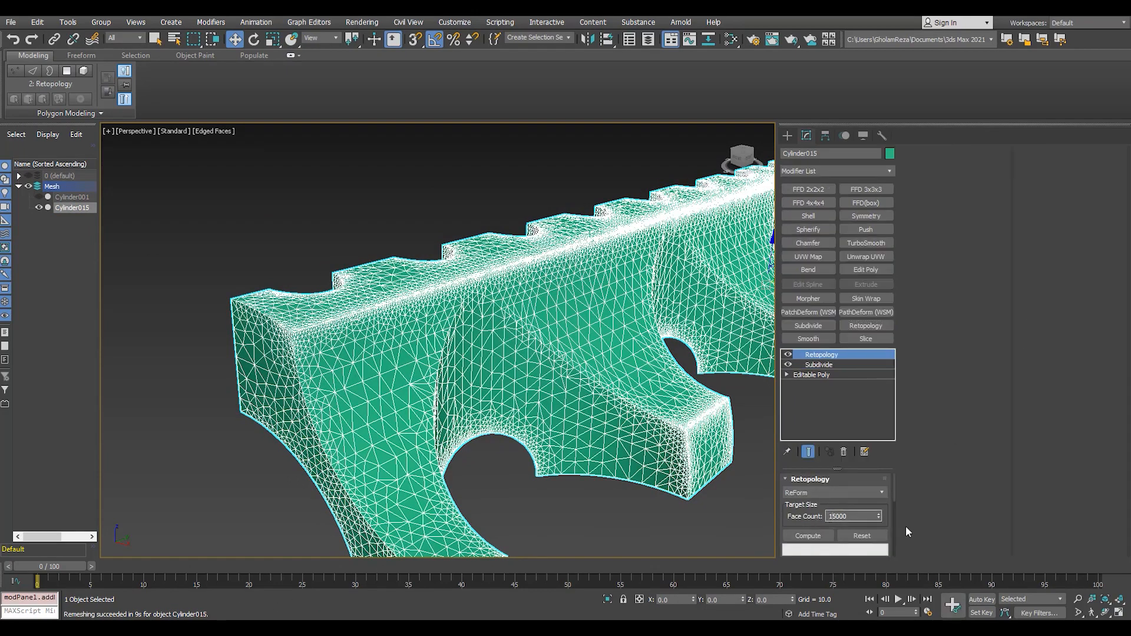
click(808, 536)
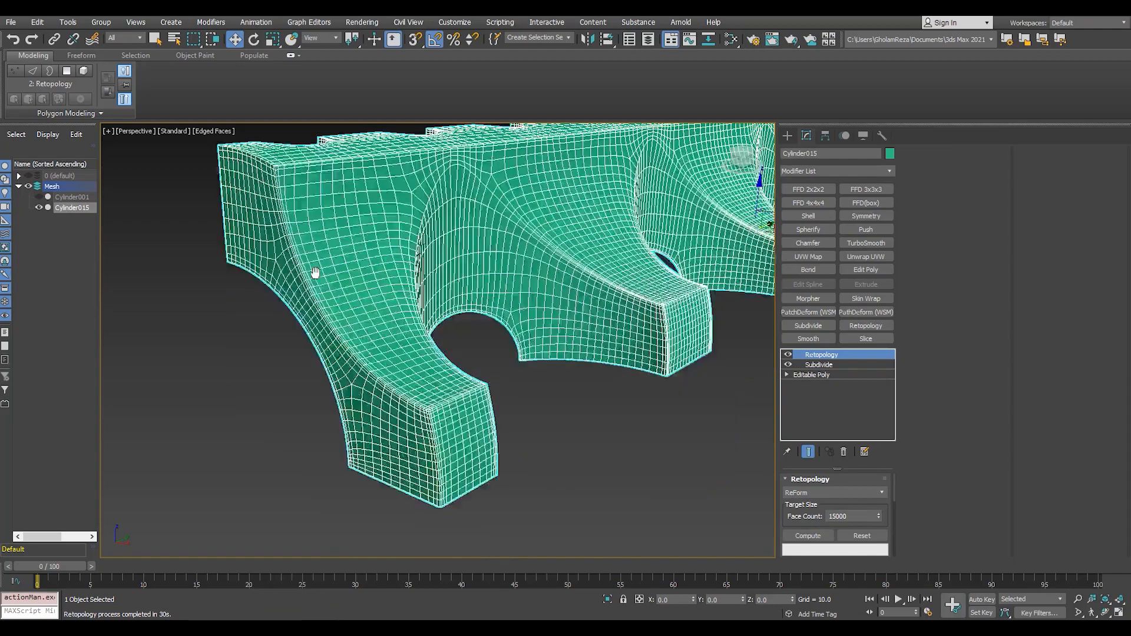
alt+middle_drag(310, 271, 302, 337)
Step: Collapse the retopologized section to Editable Poly and mirror it with a Symmetry modifier on the X axis, weld threshold 0.001
scroll(433, 340, up, 10)
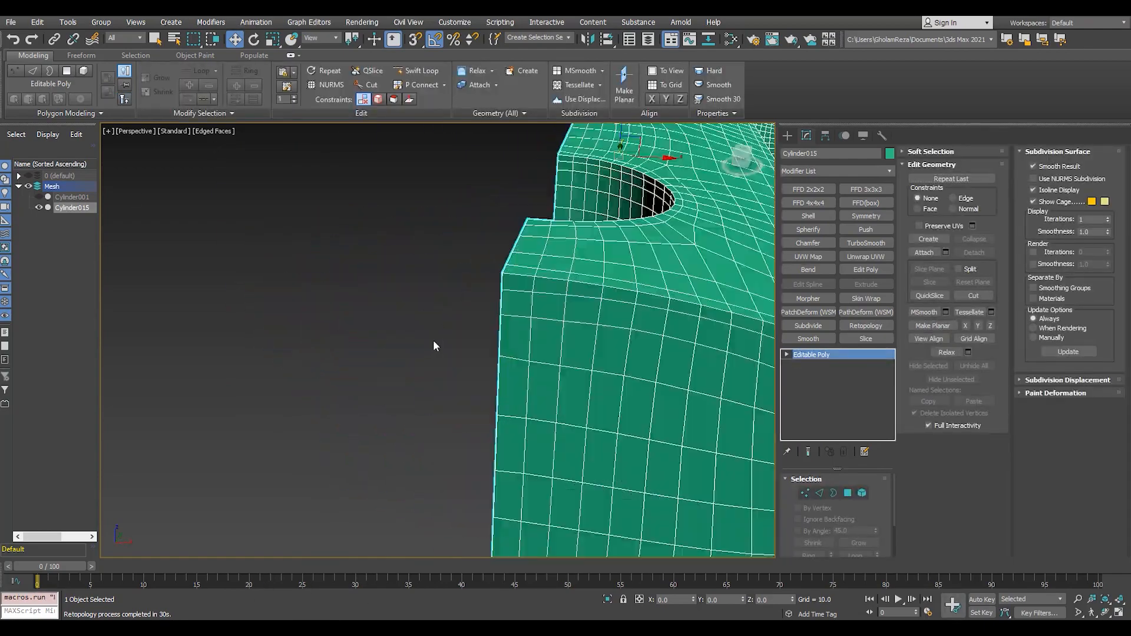
key(2)
click(867, 218)
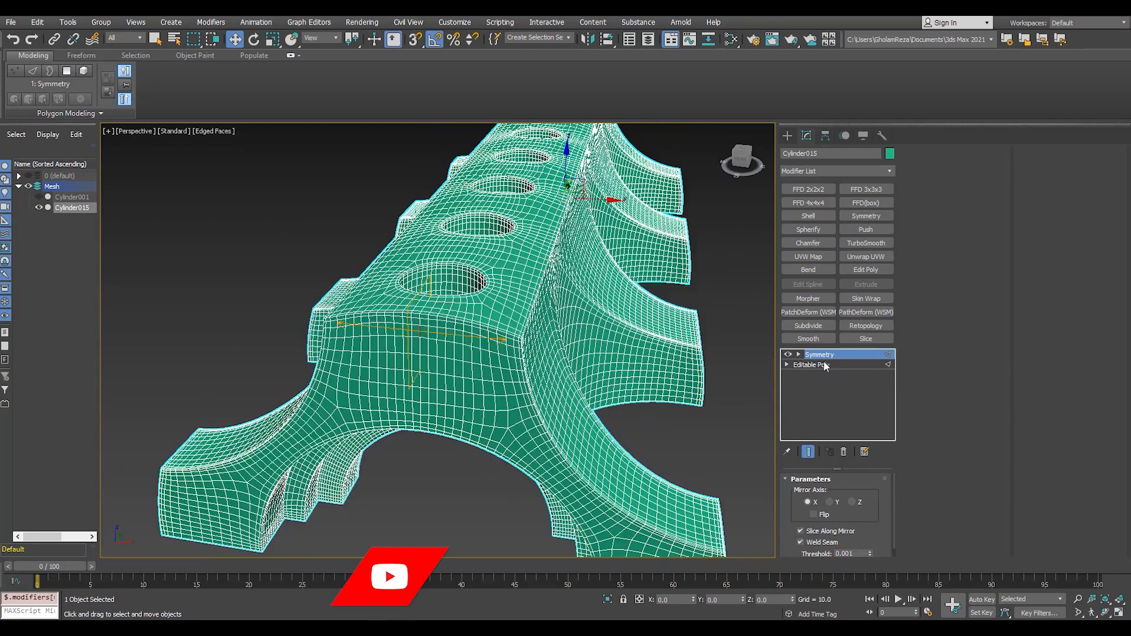
Step: Add a second Symmetry modifier directly above the Editable Poly with mirror axis Y and a weld threshold of 0.001
click(814, 365)
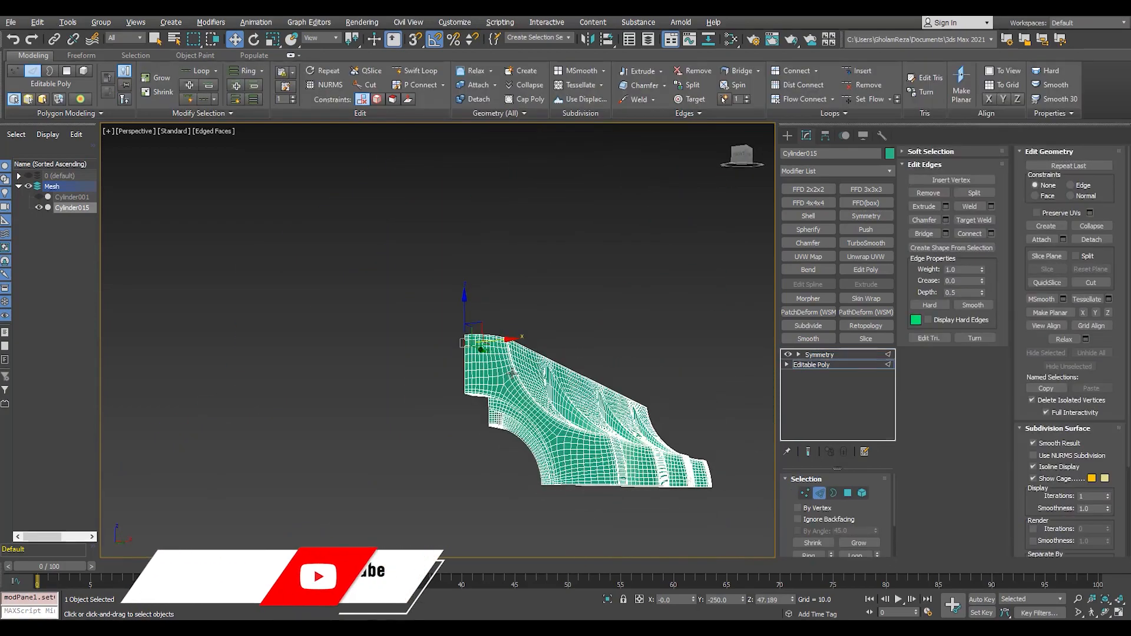
scroll(512, 372, up, 6)
click(870, 217)
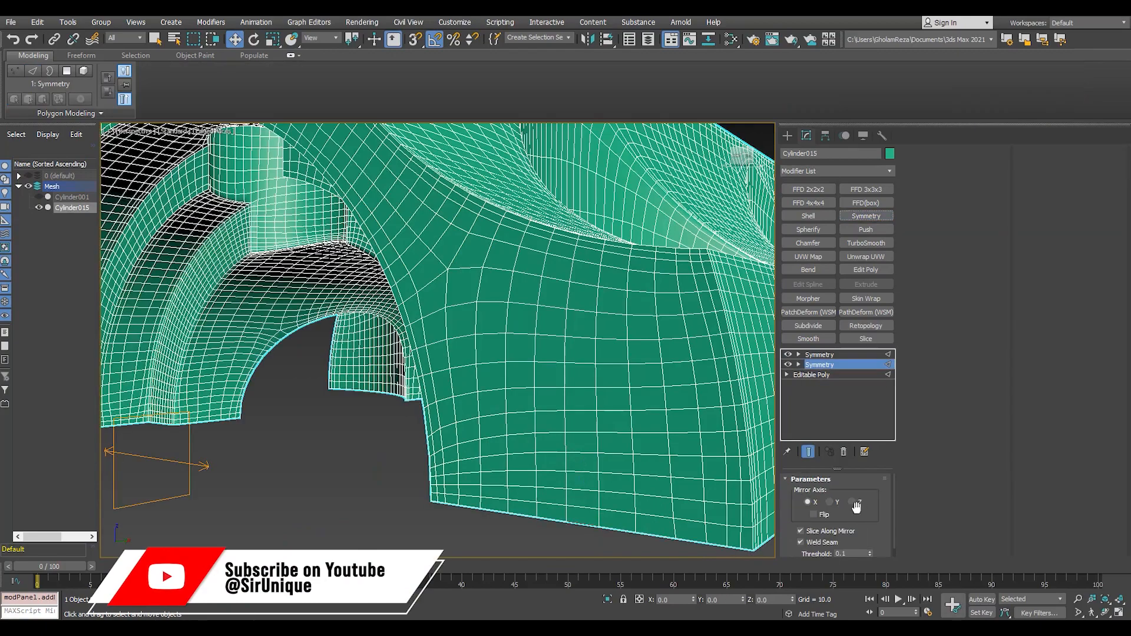
click(829, 502)
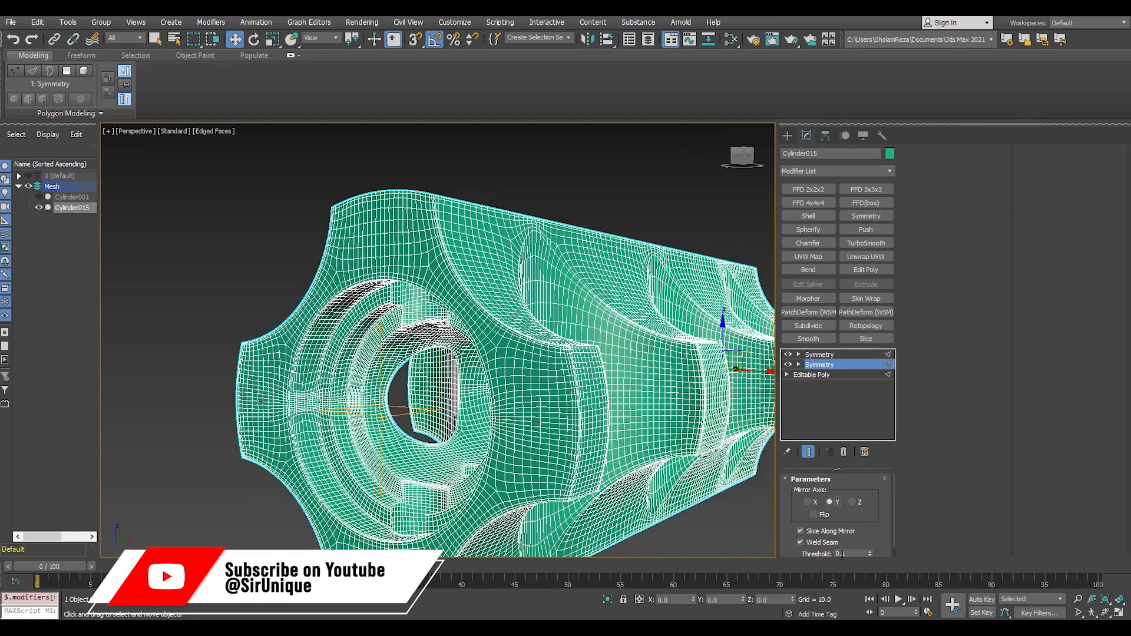
double_click(842, 555)
text(0.001)
key(Return)
Step: Collapse both Symmetry modifiers into a single Editable Poly and show the full part without edged faces
scroll(550, 407, down, 5)
alt+middle_drag(472, 436, 493, 476)
scroll(493, 476, up, 6)
key(F4)
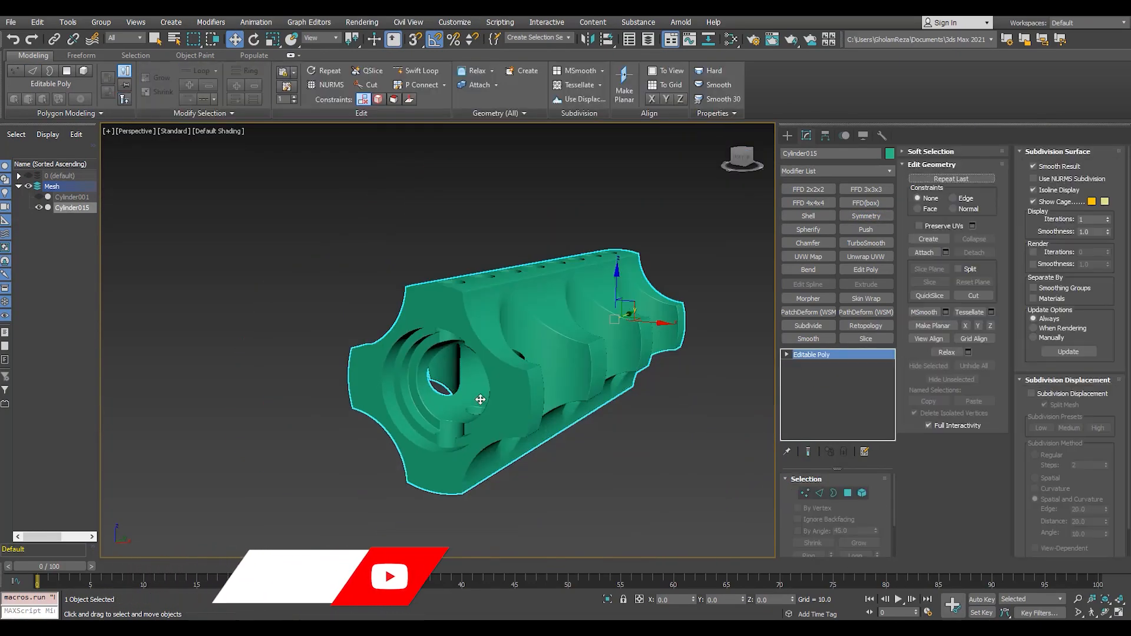
scroll(536, 386, up, 4)
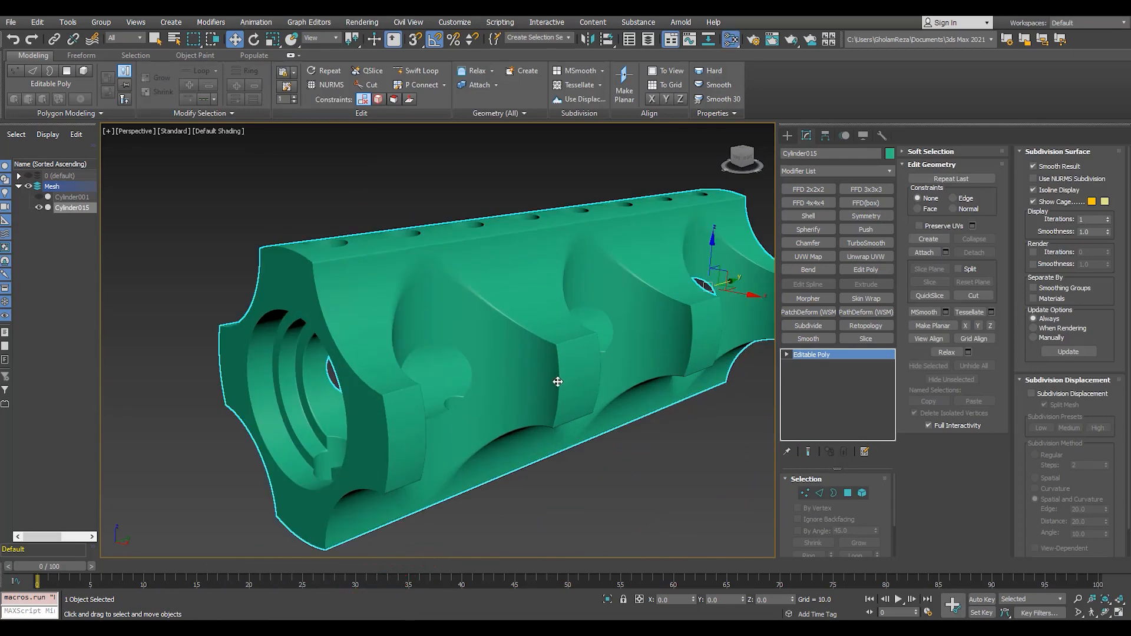
Step: Create a new material found by searching the material browser for "sta" and assign it to the part
key(m)
click(59, 63)
text(sta)
drag(46, 77, 214, 112)
key(a)
click(592, 12)
Step: Set the part's object color to black and deselect it
click(889, 155)
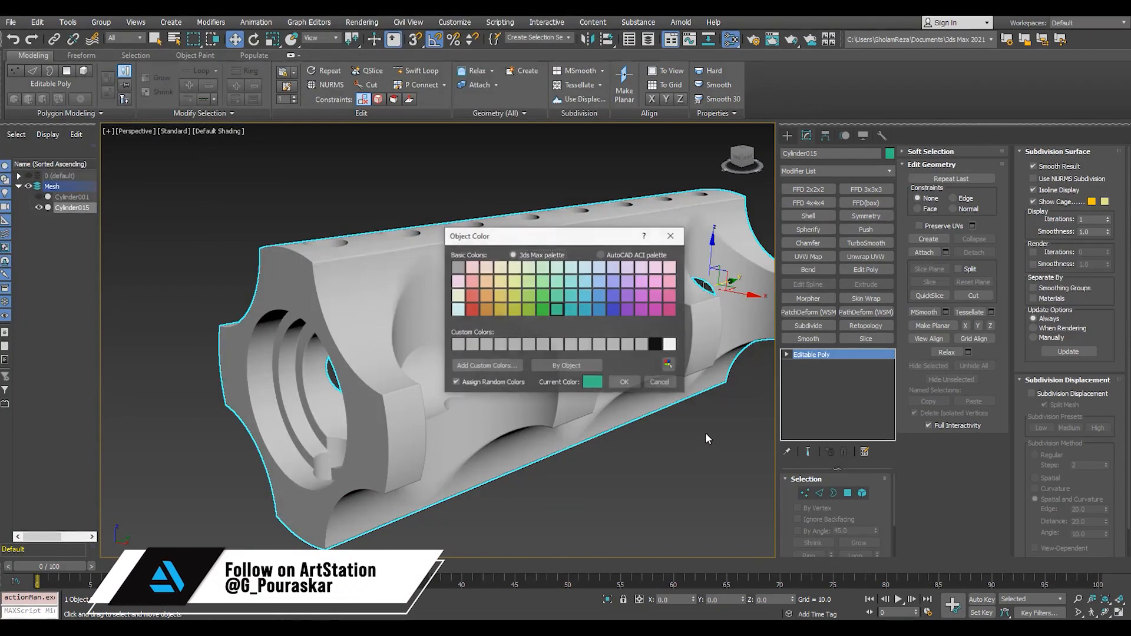
click(625, 382)
click(625, 471)
Step: Add a TurboSmooth modifier with 1 iteration to the complete part
scroll(508, 404, up, 5)
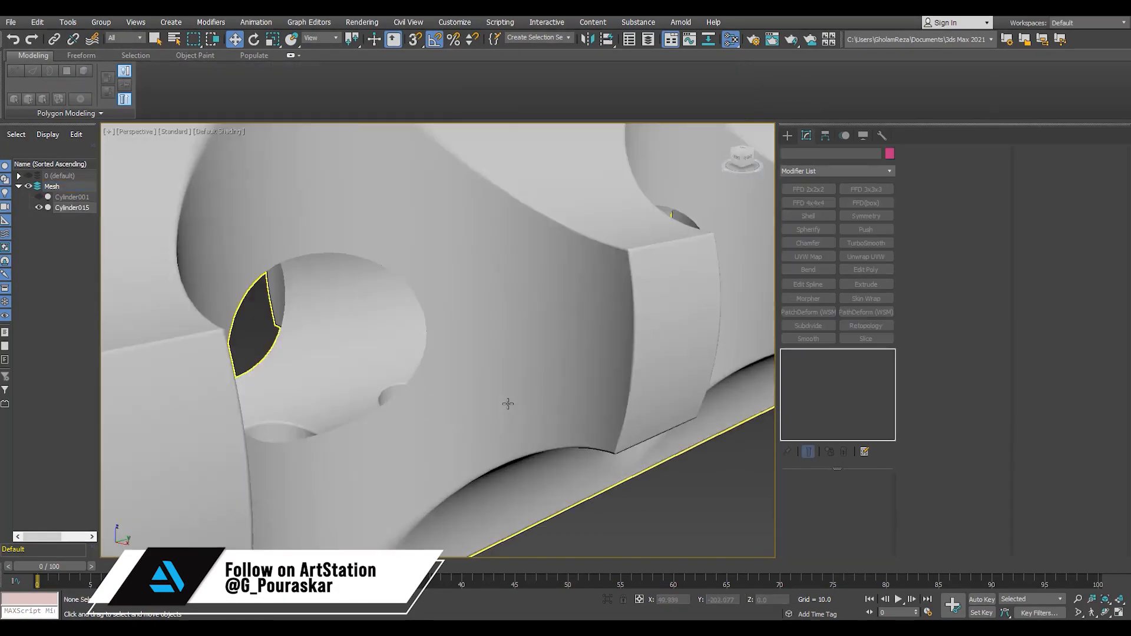
click(507, 405)
scroll(507, 404, down, 3)
click(866, 242)
Step: Examine the smoothed part's surface shading, holes and scalloped cuts from both ends
scroll(524, 349, down, 5)
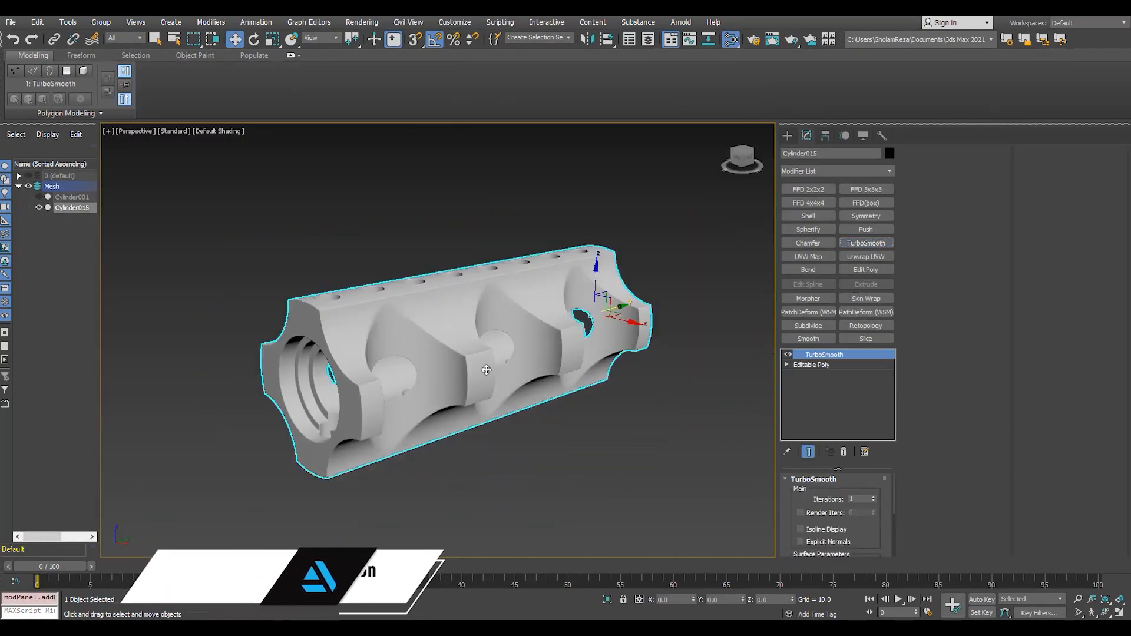
scroll(523, 349, up, 5)
scroll(523, 348, down, 3)
alt+middle_drag(523, 349, 648, 351)
scroll(412, 444, up, 5)
alt+middle_drag(412, 444, 384, 462)
scroll(610, 459, down, 5)
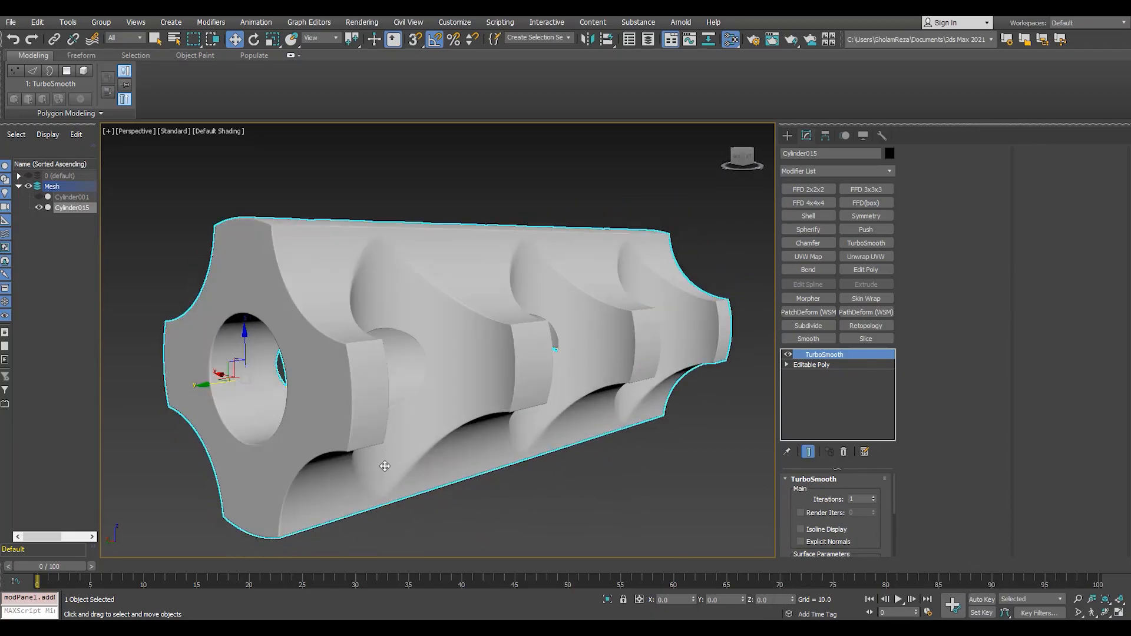